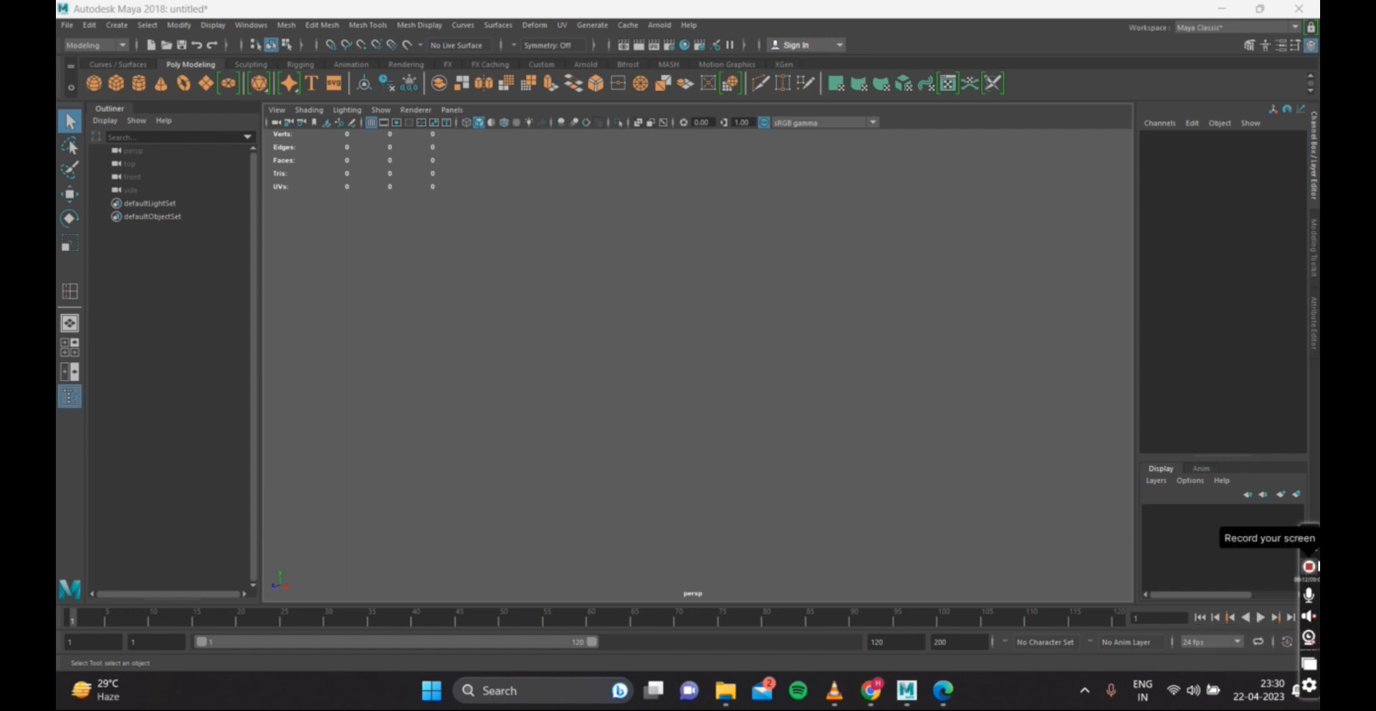
{"action": "left_click", "coordinate": [72, 27]}
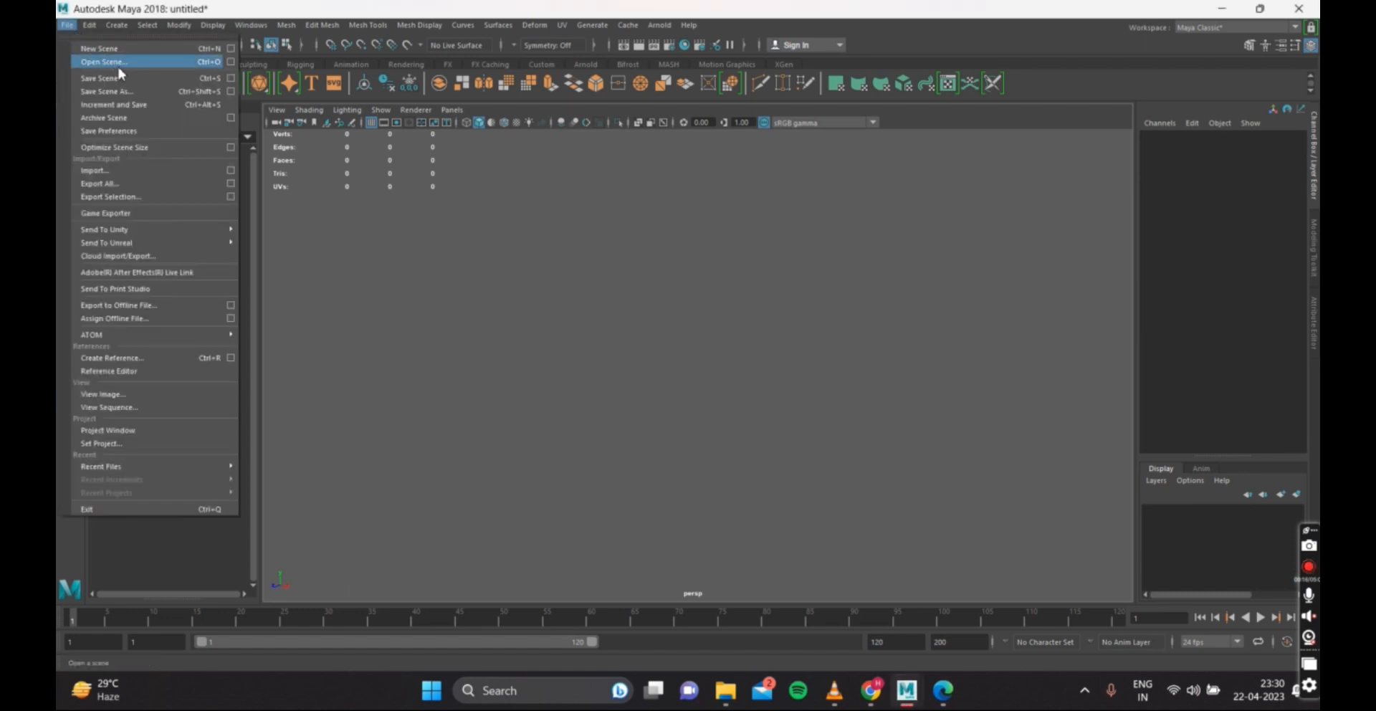
{"action": "left_click", "coordinate": [411, 300]}
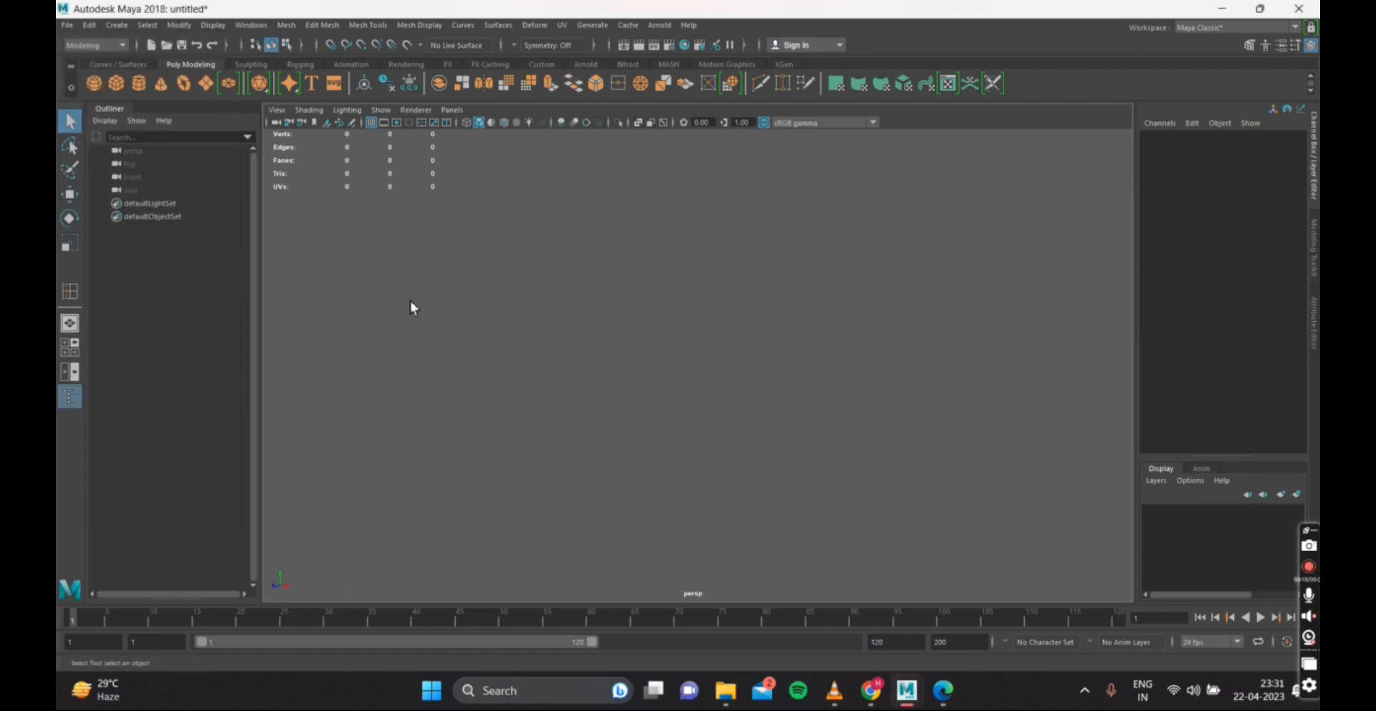
Load "ghostfreak front view.png" from the Desktop's New folder as an image plane in the front view.
{"action": "key", "text": "space"}
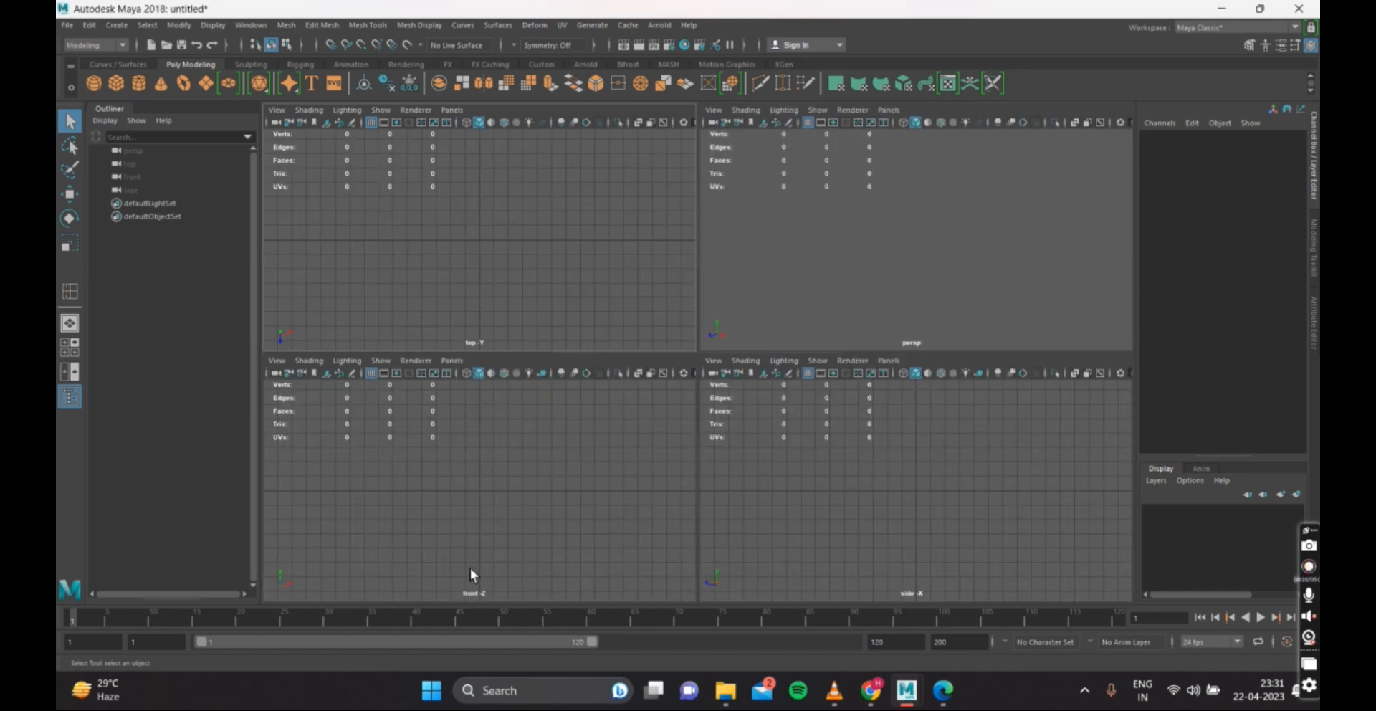
{"action": "left_click", "coordinate": [317, 375]}
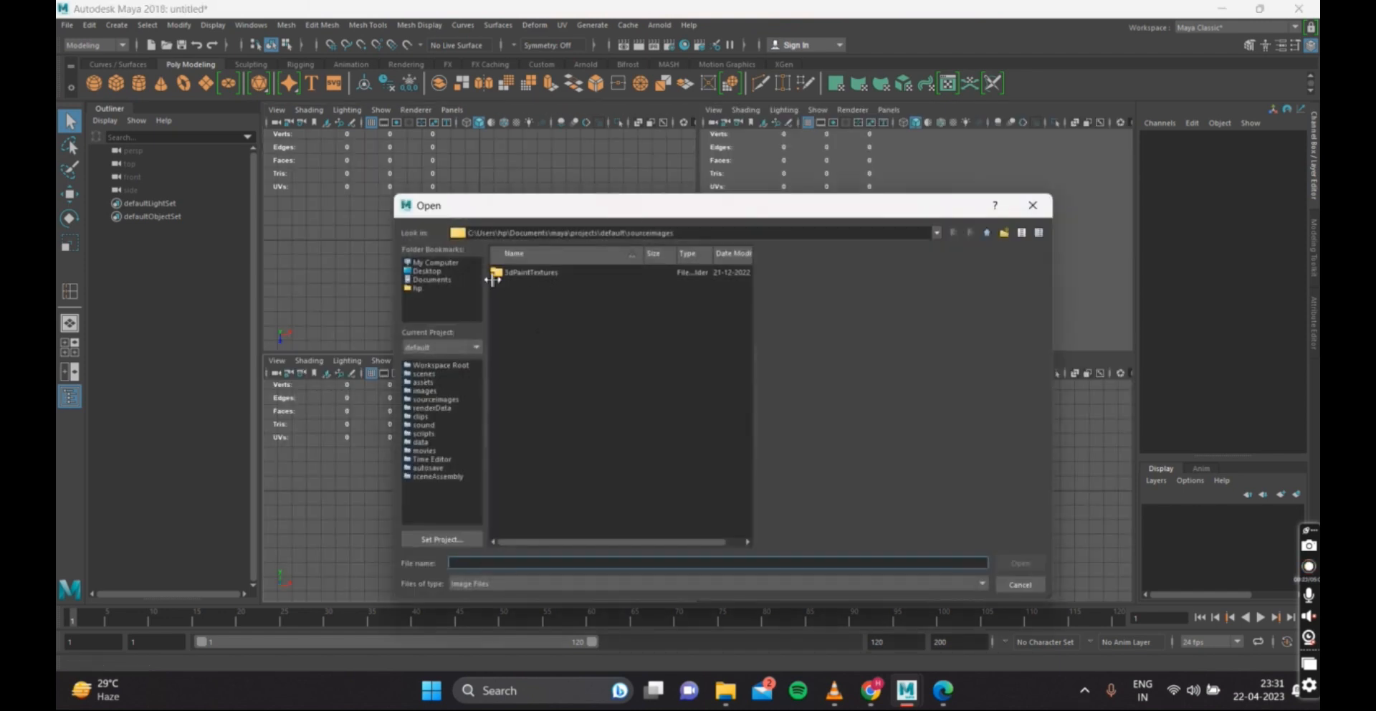
{"action": "left_click", "coordinate": [430, 272]}
{"action": "double_click", "coordinate": [514, 320]}
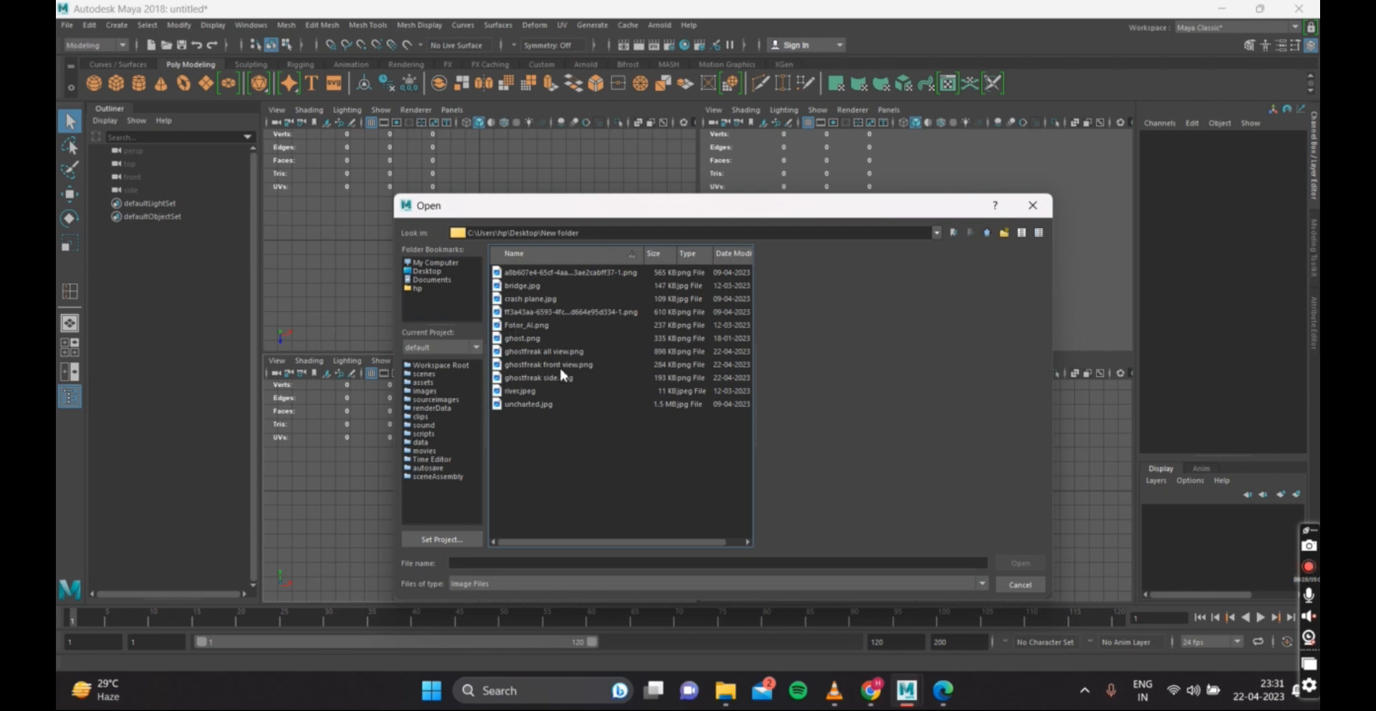
{"action": "double_click", "coordinate": [561, 365]}
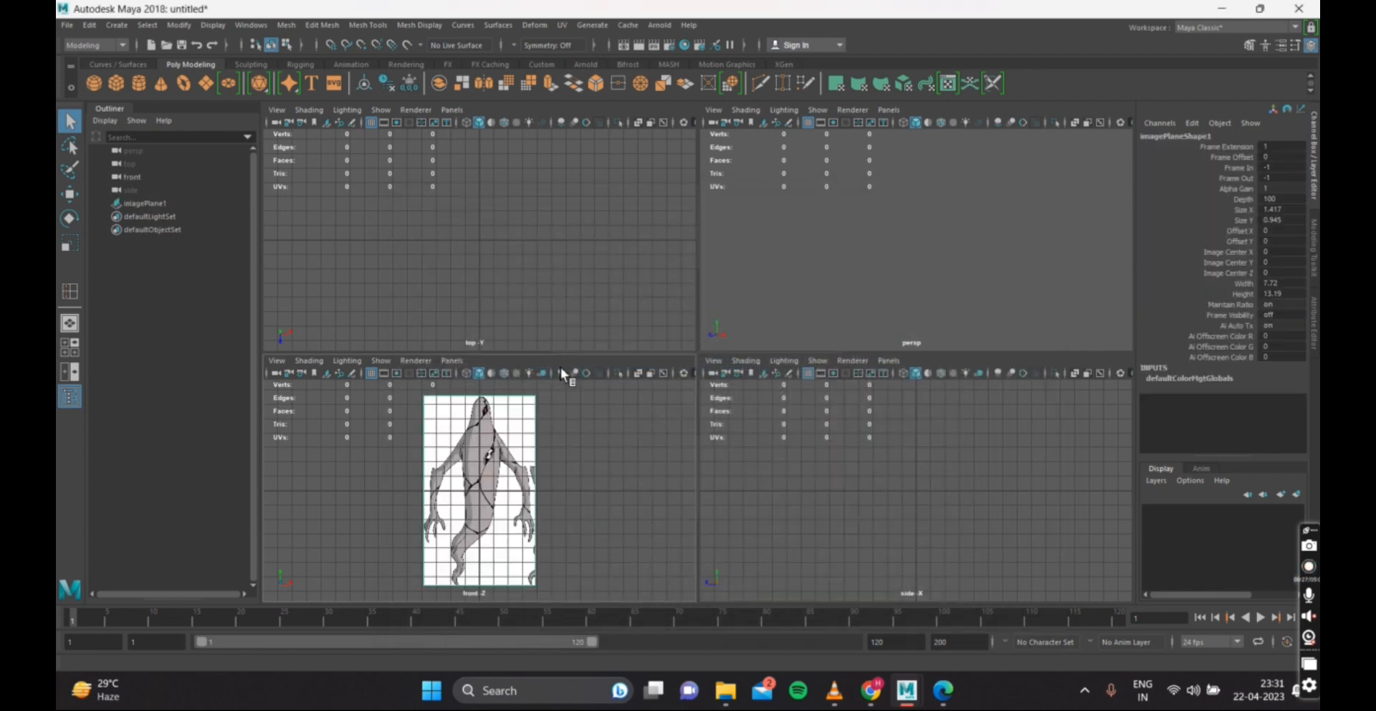
Load "ghostfreak side.png" from the Desktop's New folder as an image plane in the side view.
{"action": "left_click", "coordinate": [825, 504]}
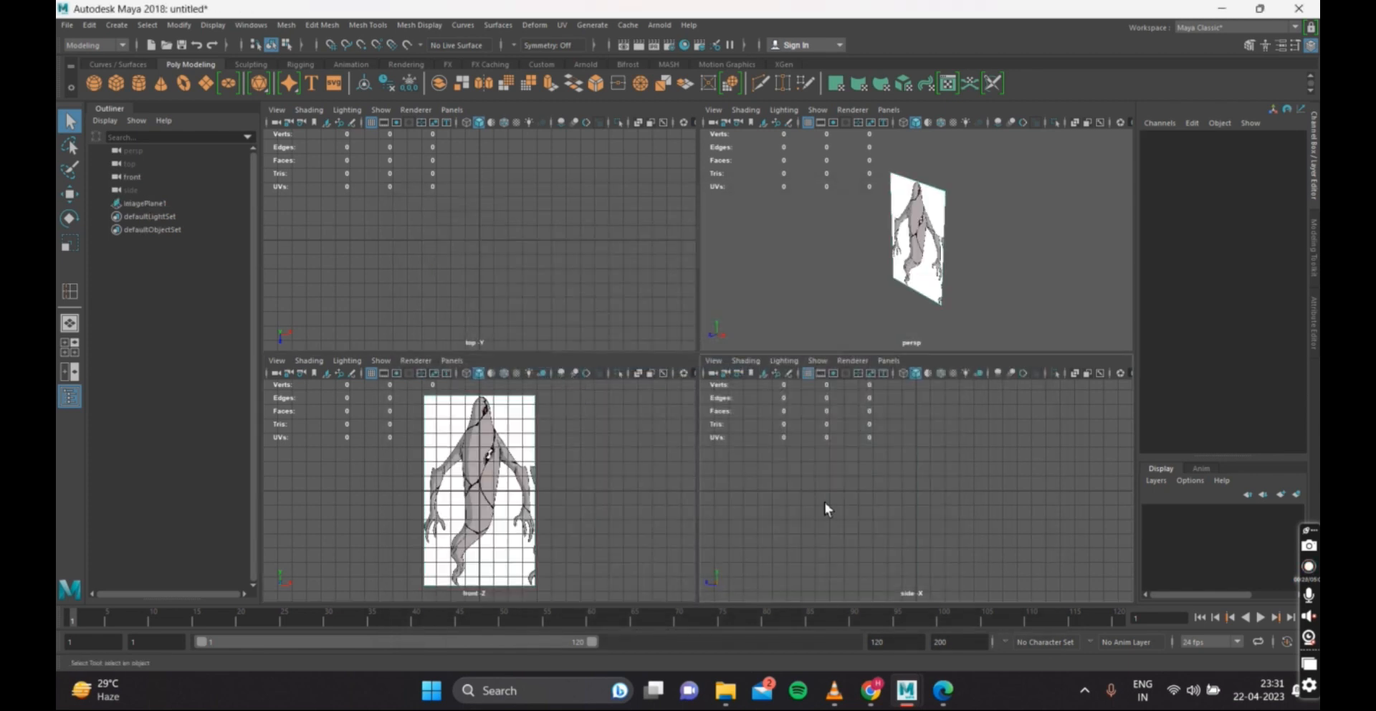
{"action": "left_click", "coordinate": [765, 374]}
{"action": "left_click", "coordinate": [428, 271]}
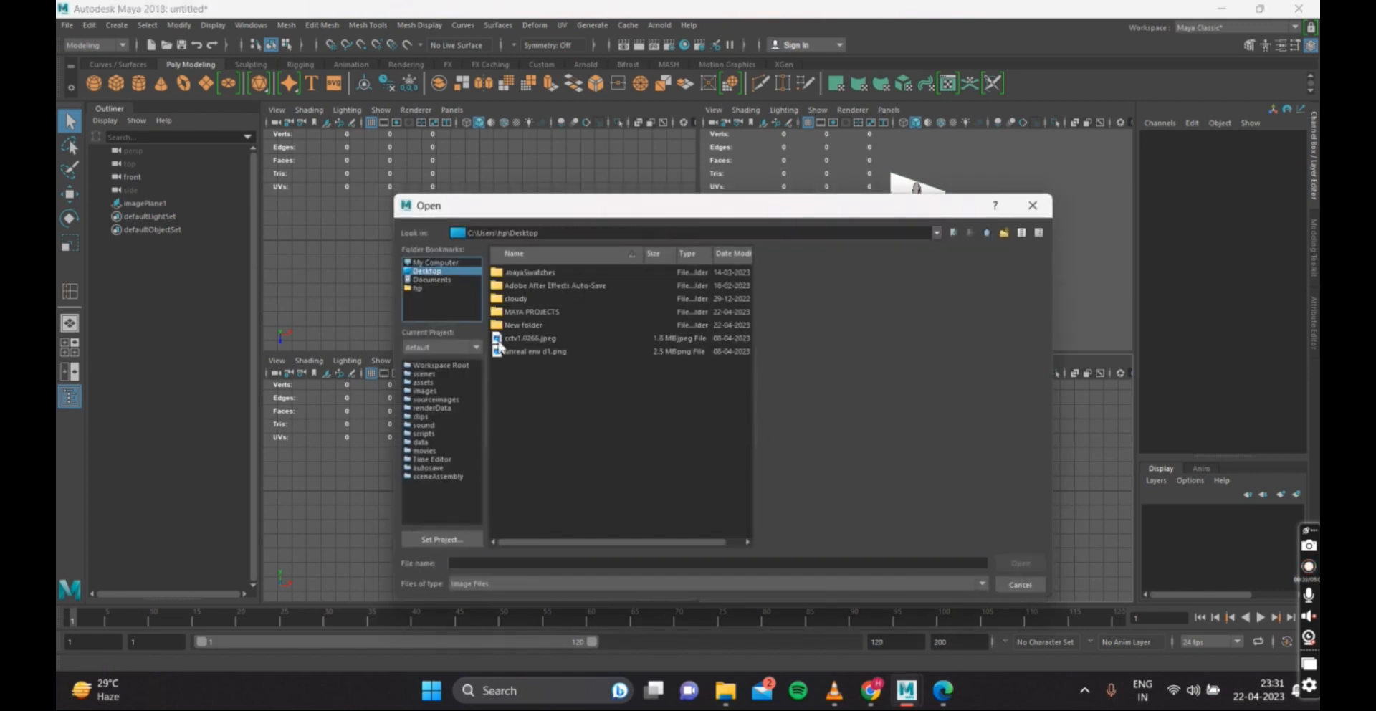
{"action": "double_click", "coordinate": [529, 324]}
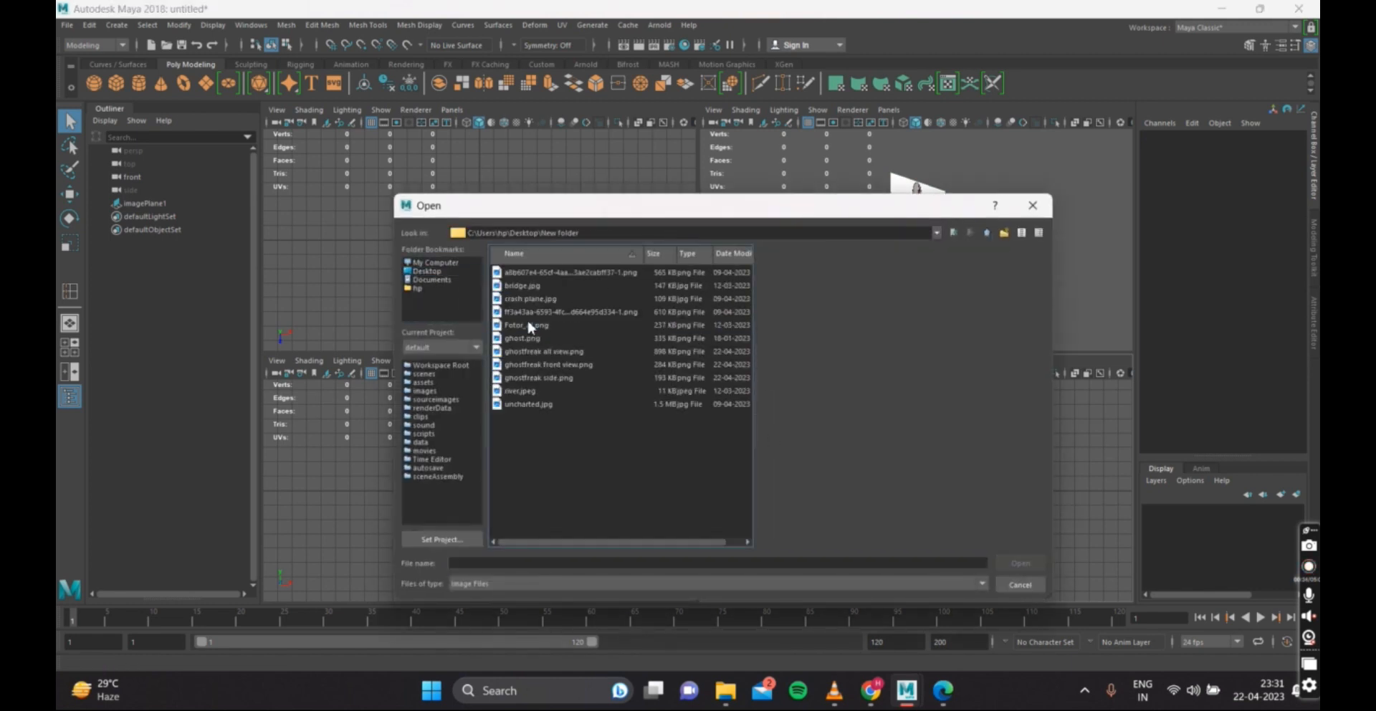
{"action": "double_click", "coordinate": [558, 377]}
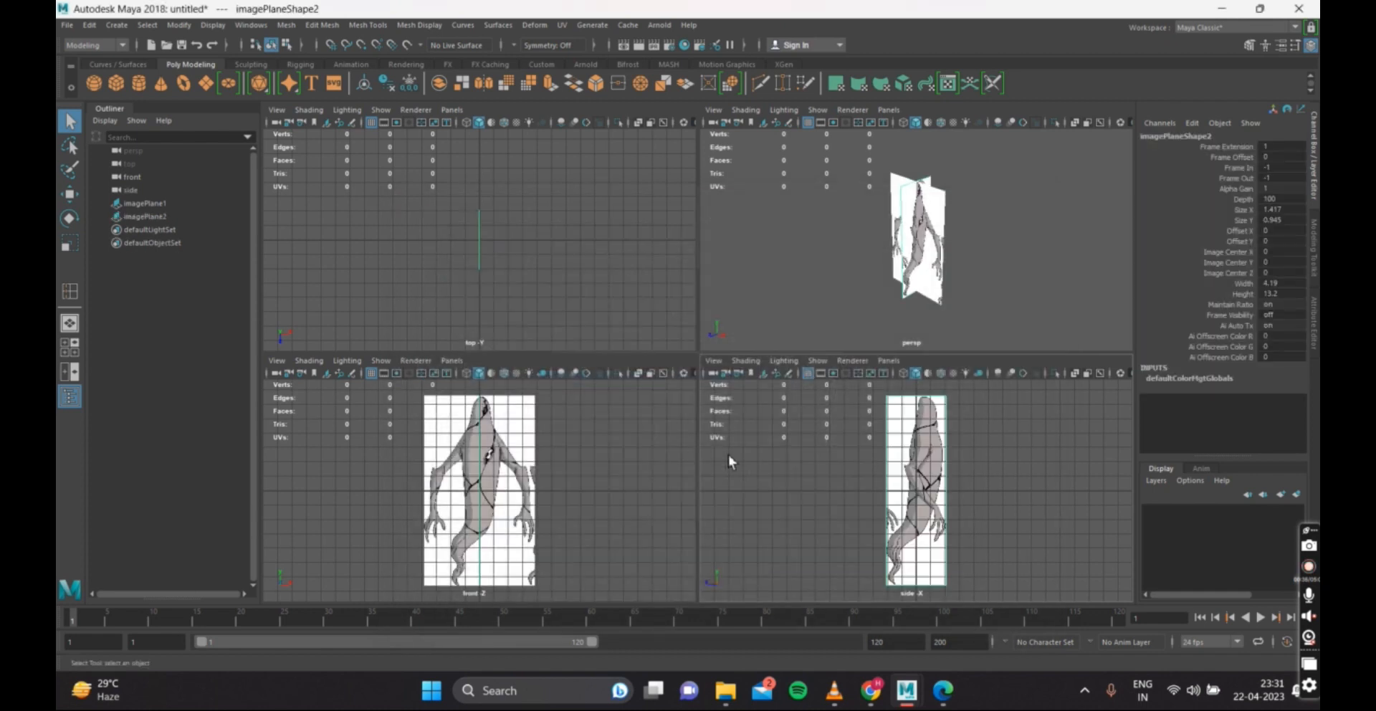
Try moving the side image plane back along Z to about -1.315 in the top view.
{"action": "left_click", "coordinate": [822, 294]}
{"action": "key", "text": "space"}
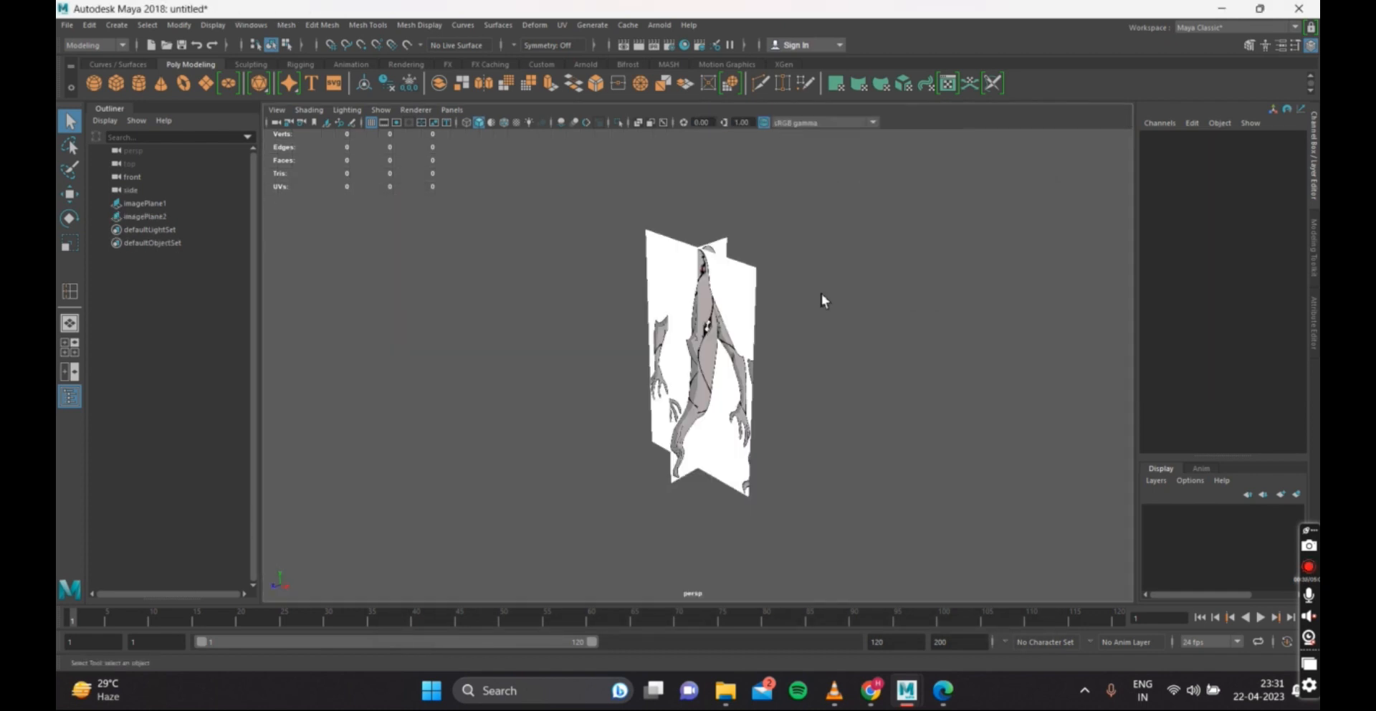
{"action": "left_click_drag", "start_coordinate": [799, 350], "coordinate": [698, 464], "text": "alt"}
{"action": "scroll", "coordinate": [789, 389], "scroll_direction": "up", "scroll_amount": 3}
{"action": "left_click", "coordinate": [673, 387]}
{"action": "key", "text": "w"}
{"action": "key", "text": "space"}
{"action": "left_click_drag", "start_coordinate": [1004, 322], "coordinate": [932, 321]}
{"action": "left_click_drag", "start_coordinate": [697, 423], "coordinate": [699, 371]}
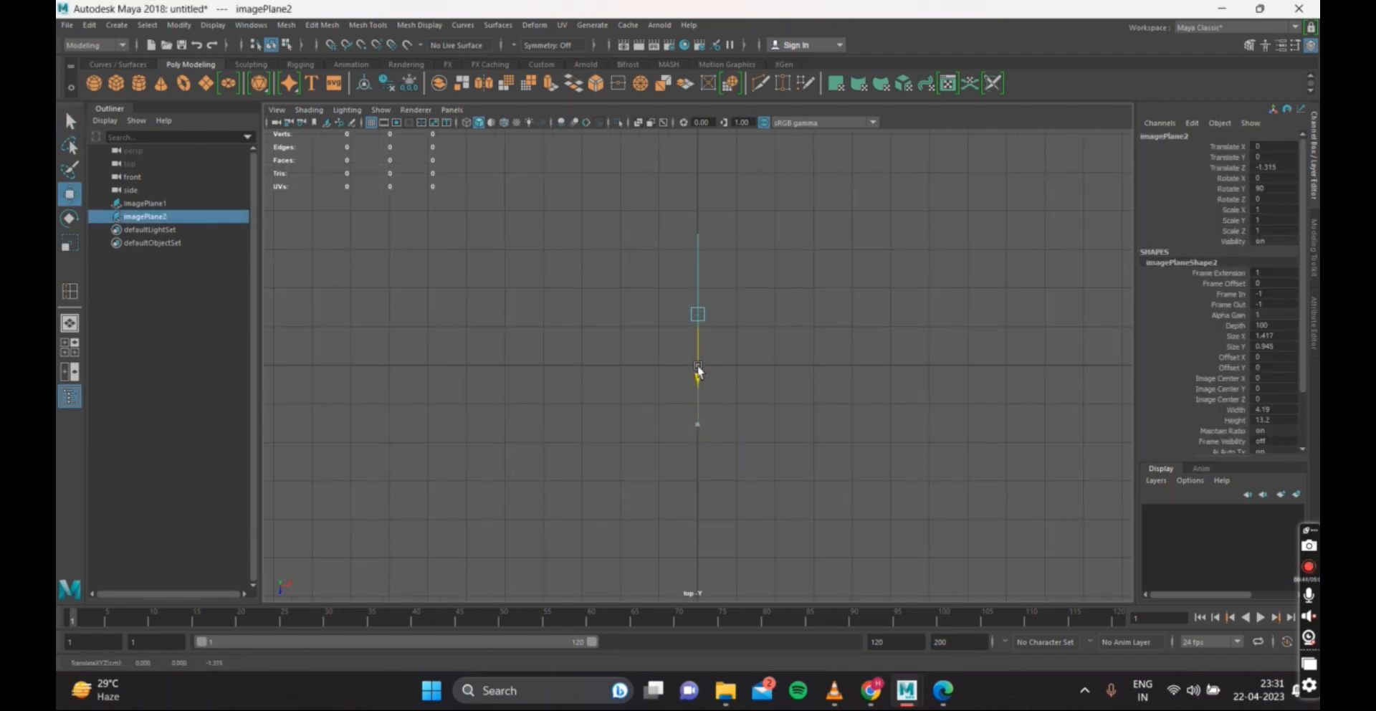
Try shifting both image planes back to about -1.327 along Z, and the side plane alone to about -1.2.
{"action": "left_click_drag", "start_coordinate": [850, 228], "coordinate": [595, 514]}
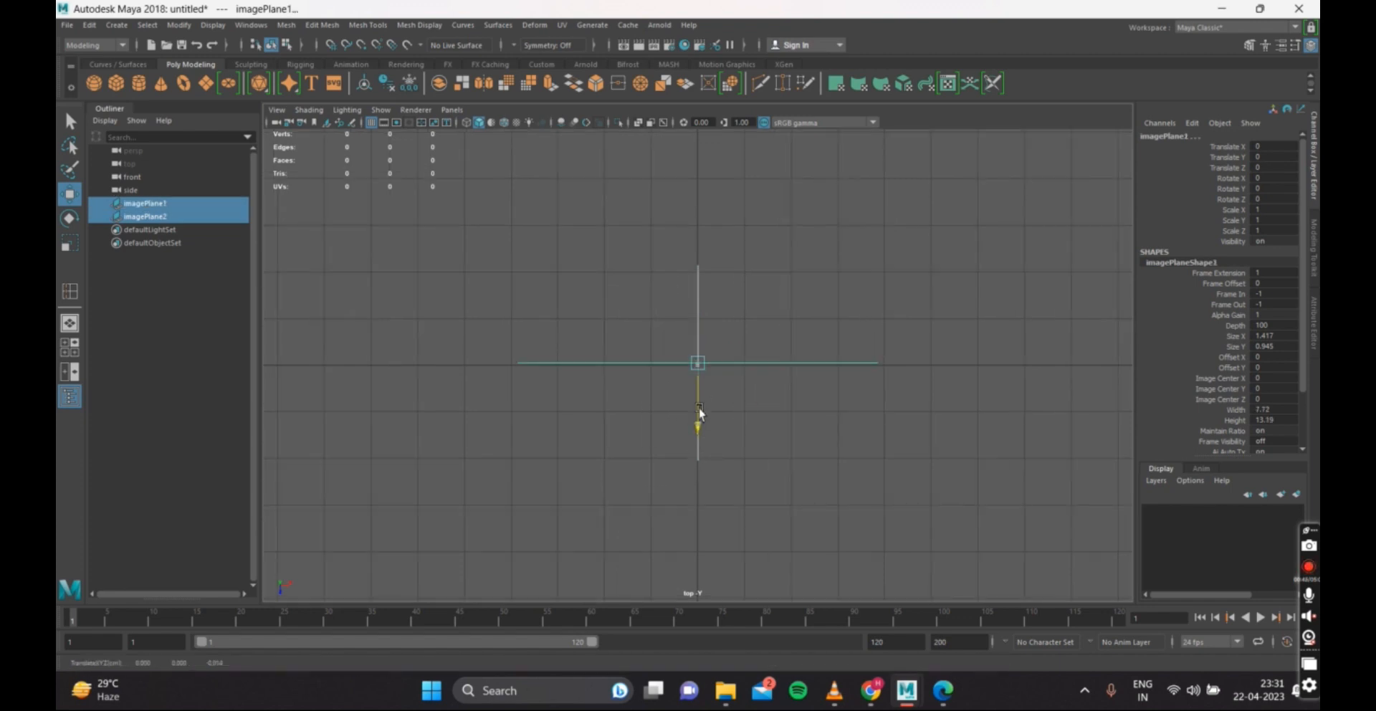
{"action": "left_click_drag", "start_coordinate": [699, 414], "coordinate": [699, 354]}
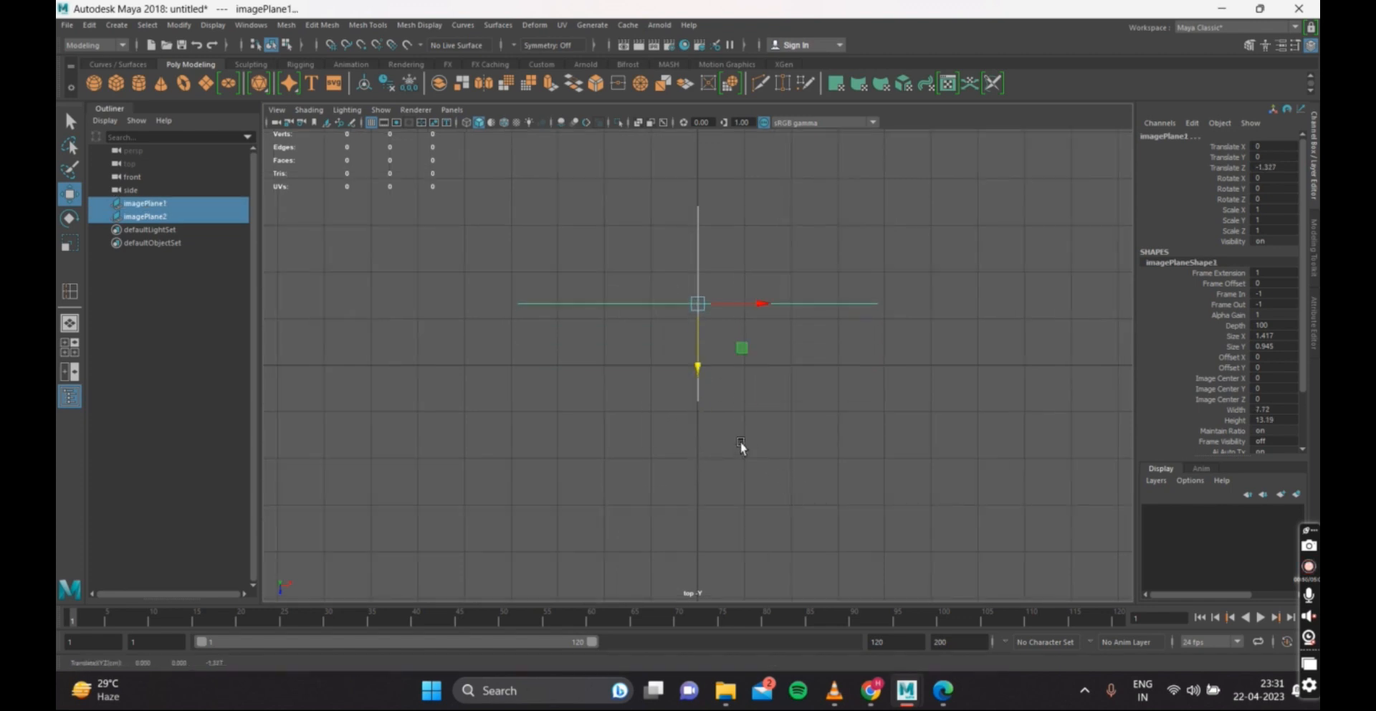
{"action": "left_click_drag", "start_coordinate": [745, 296], "coordinate": [659, 331]}
{"action": "left_click_drag", "start_coordinate": [697, 427], "coordinate": [693, 370]}
Undo the side image plane's Z shift and move it along X, clear of the front image plane.
{"action": "key", "text": "space"}
{"action": "left_click_drag", "start_coordinate": [818, 308], "coordinate": [816, 270]}
{"action": "scroll", "coordinate": [784, 337], "scroll_direction": "down", "scroll_amount": 1}
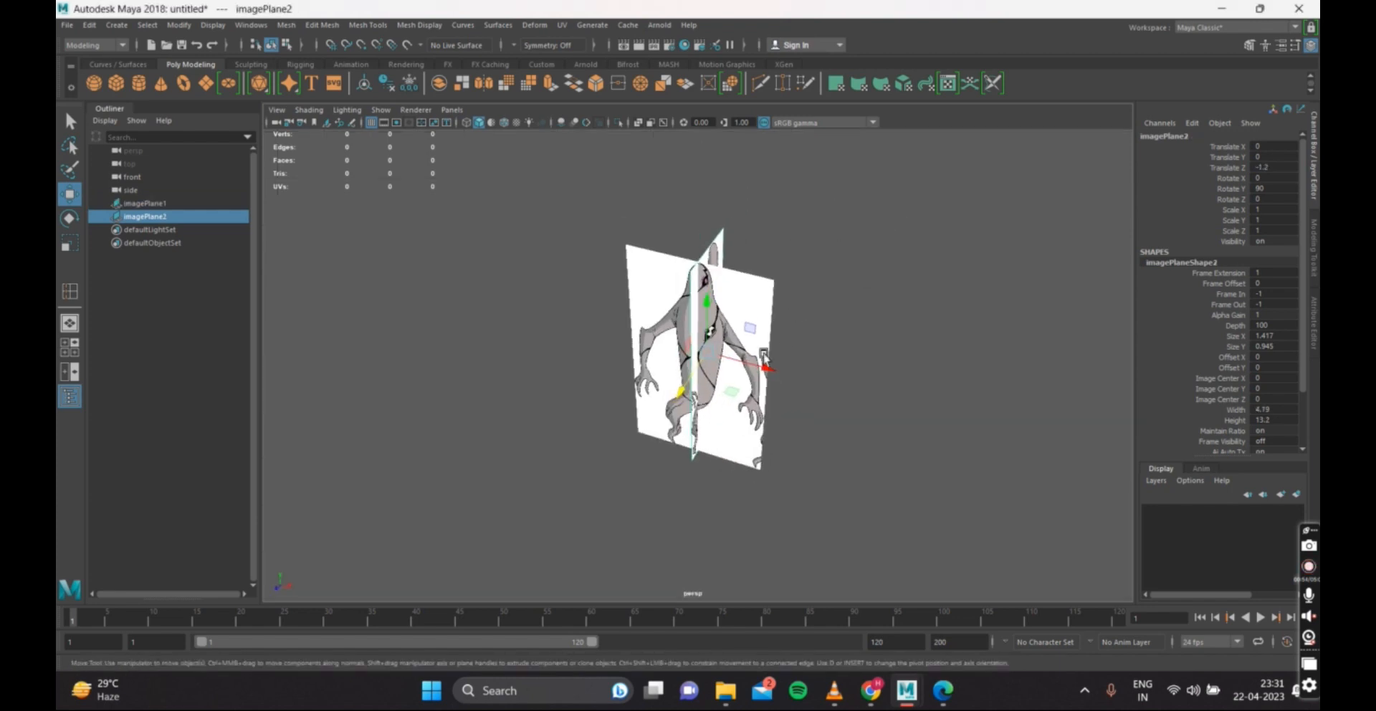
{"action": "scroll", "coordinate": [759, 365], "scroll_direction": "up", "scroll_amount": 4}
{"action": "left_click_drag", "start_coordinate": [715, 379], "coordinate": [624, 373], "text": "alt"}
{"action": "key", "text": "ctrl+z"}
Move the front image plane back to about -2.641 along Z and the side image plane to about -3.907 along X.
{"action": "left_click", "coordinate": [710, 408]}
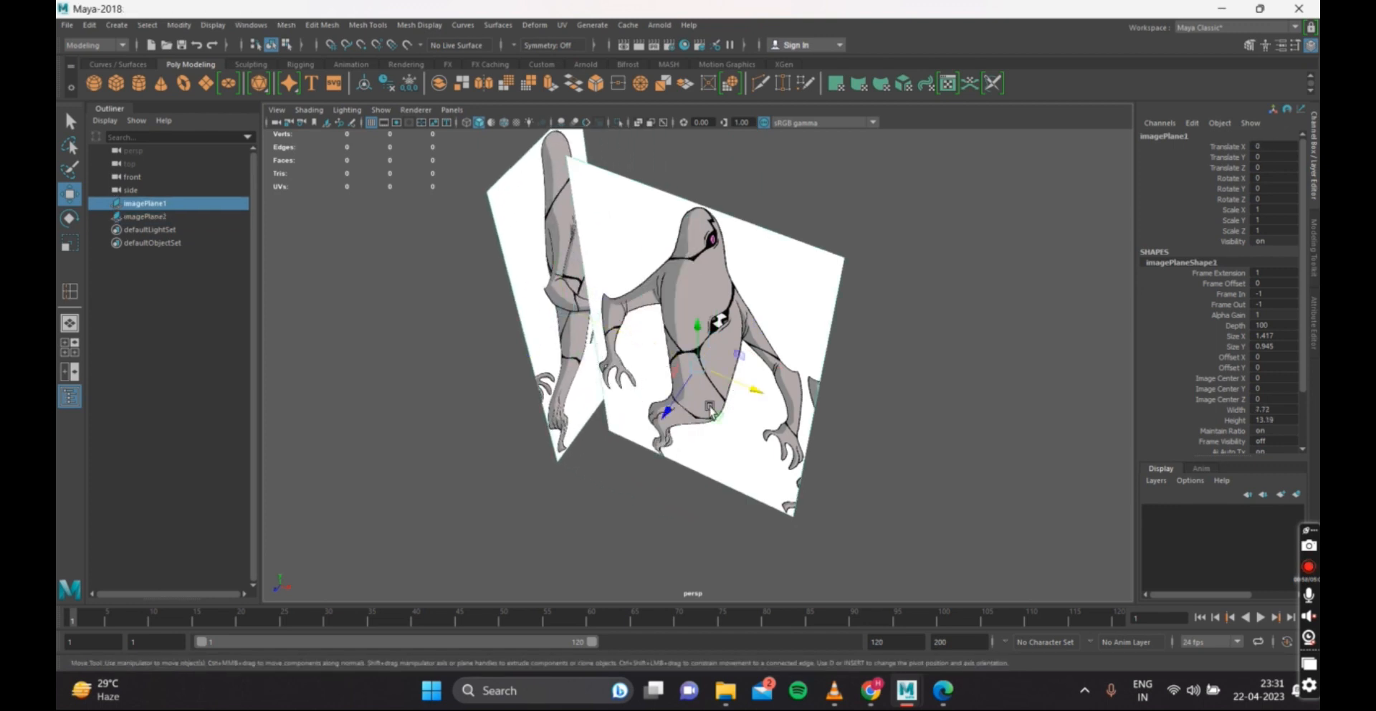
{"action": "left_click_drag", "start_coordinate": [670, 408], "coordinate": [897, 376]}
{"action": "key", "text": "space"}
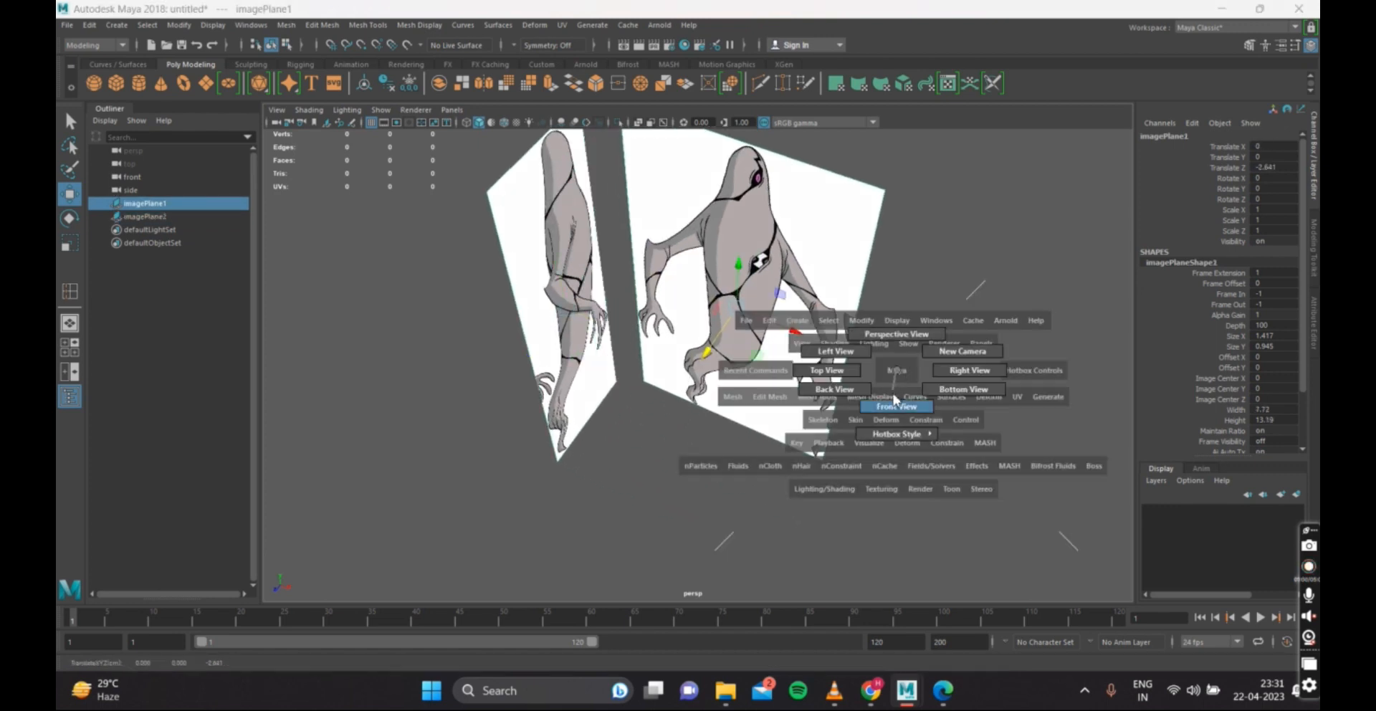
{"action": "left_click", "coordinate": [895, 406]}
{"action": "left_click_drag", "start_coordinate": [922, 540], "coordinate": [545, 367]}
{"action": "left_click_drag", "start_coordinate": [571, 428], "coordinate": [610, 371]}
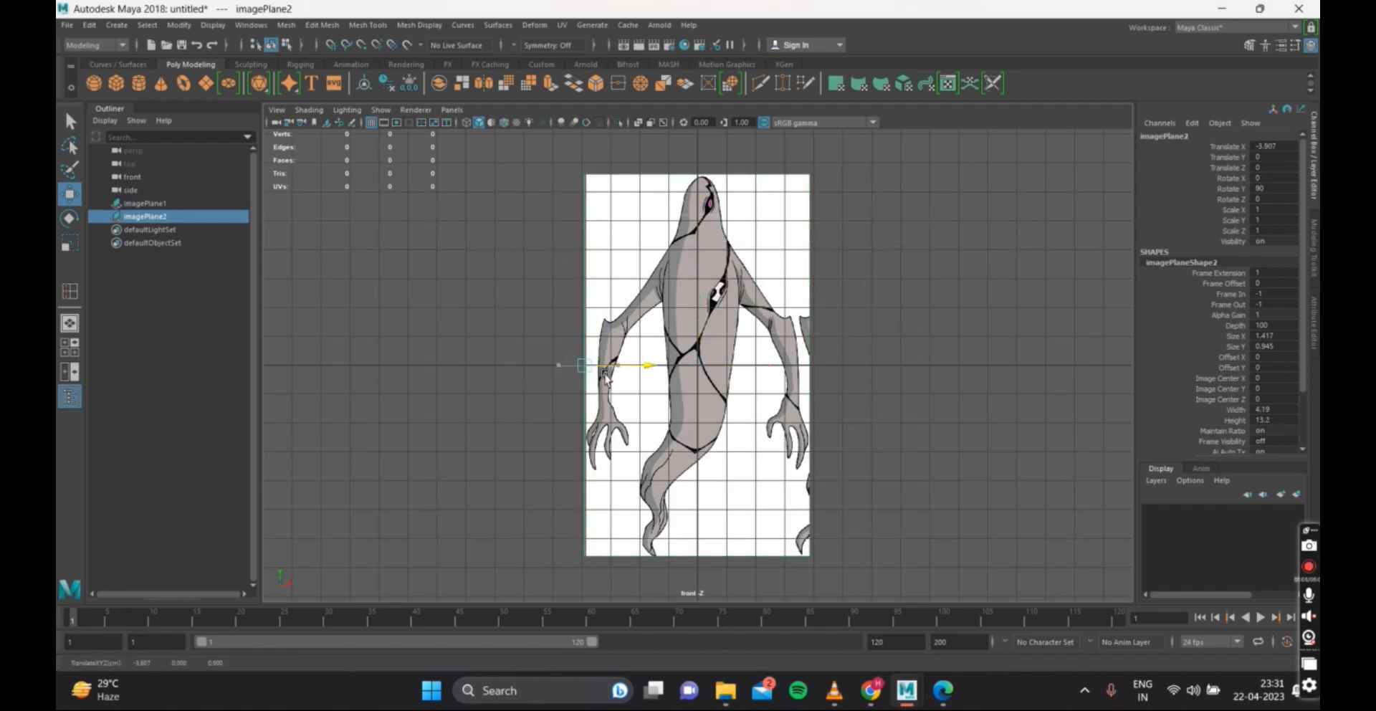
Create a new display layer and add both selected image planes to it in the perspective view.
{"action": "key", "text": "space"}
{"action": "left_click", "coordinate": [948, 351]}
{"action": "left_click_drag", "start_coordinate": [949, 350], "coordinate": [918, 309], "text": "alt"}
{"action": "scroll", "coordinate": [917, 287], "scroll_direction": "down", "scroll_amount": 2}
{"action": "left_click_drag", "start_coordinate": [913, 257], "coordinate": [647, 476]}
{"action": "key", "text": "f"}
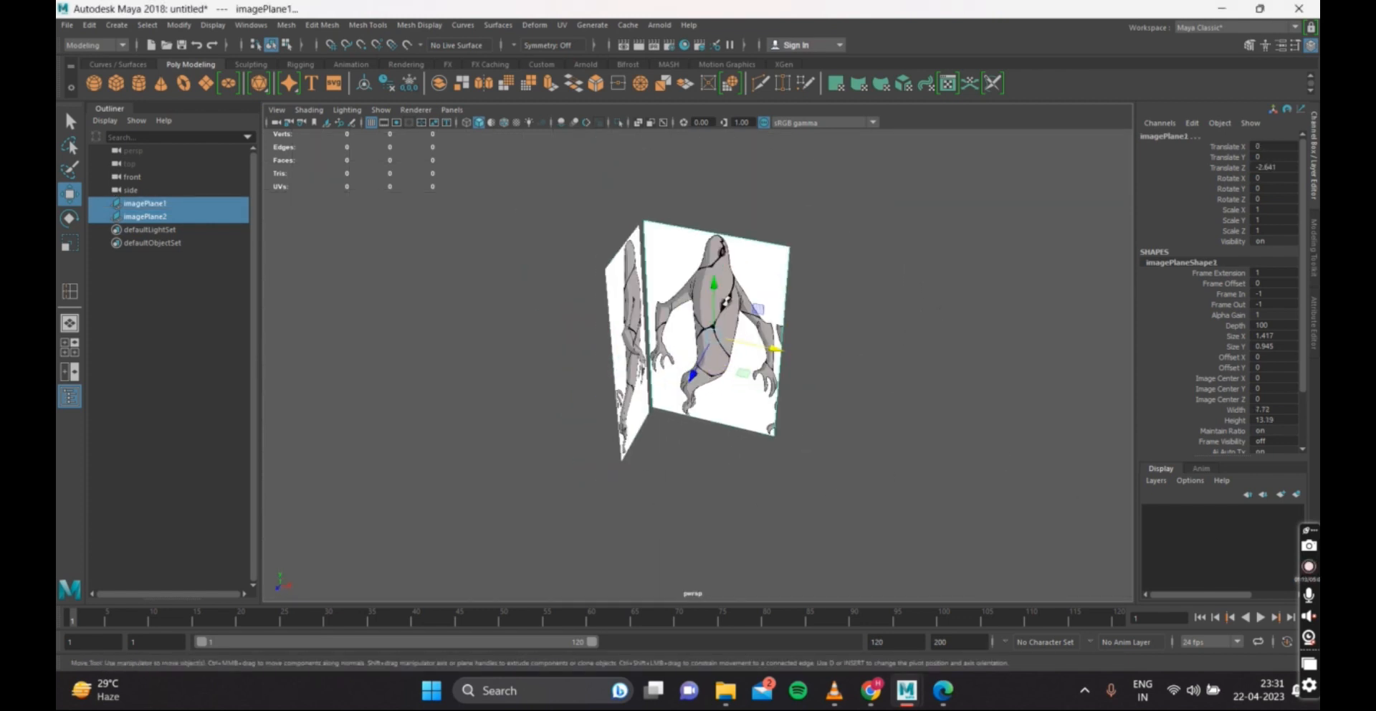
{"action": "left_click", "coordinate": [1280, 496]}
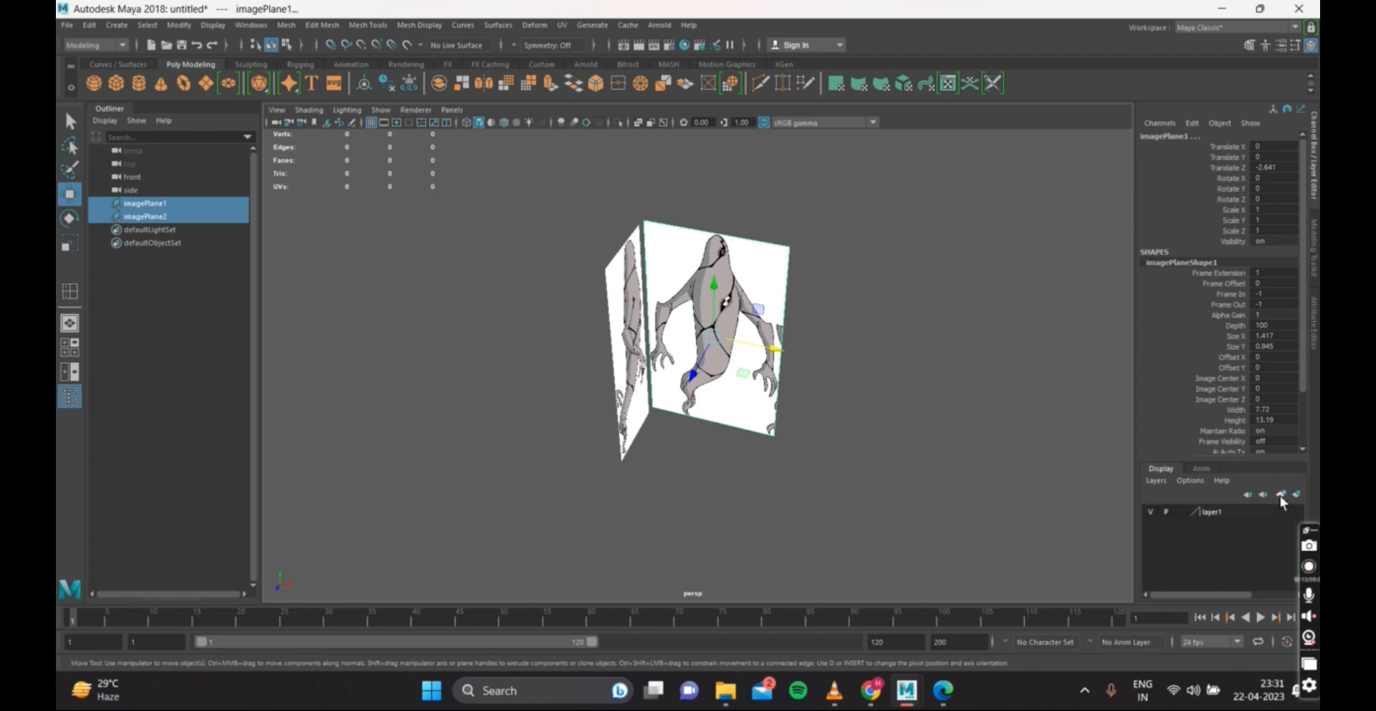
{"action": "right_click", "coordinate": [1216, 513]}
{"action": "left_click", "coordinate": [1221, 541]}
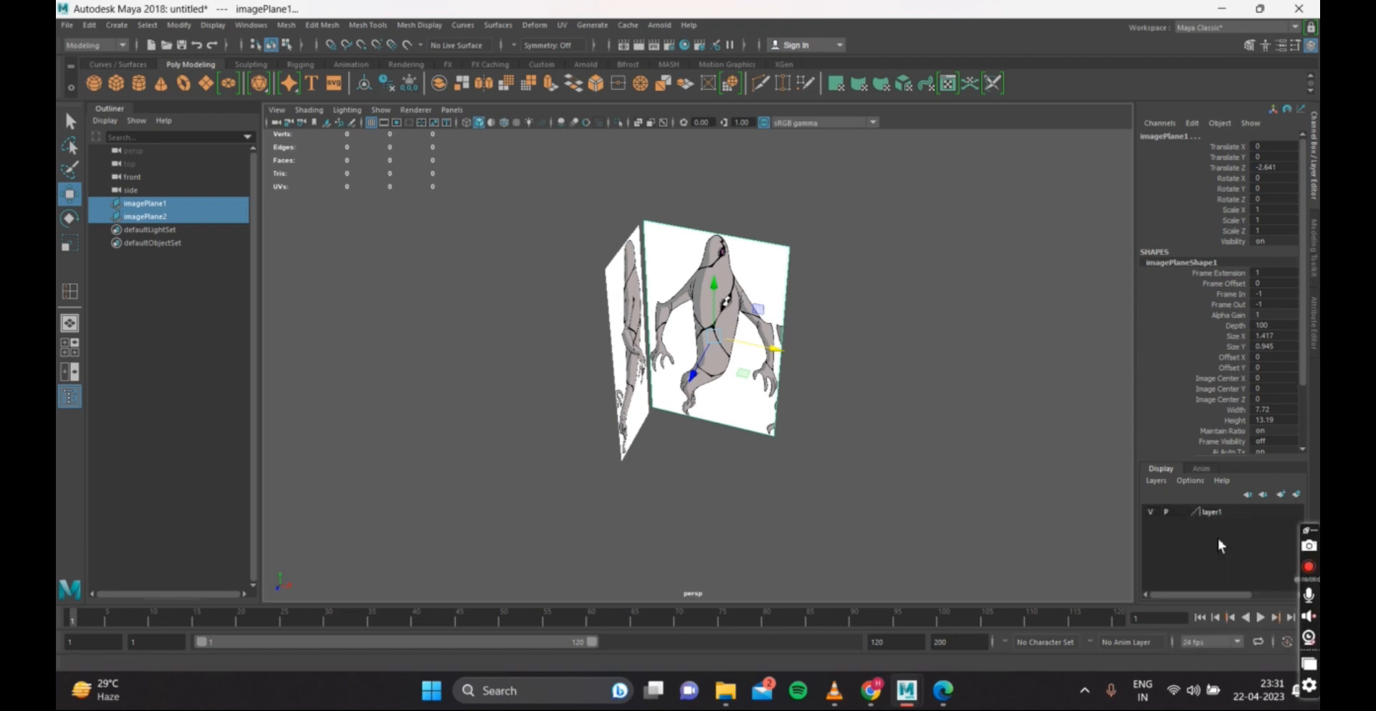
Add both image planes to the display layer again and test whether they can still be selected and moved.
{"action": "left_click", "coordinate": [644, 469]}
{"action": "left_click", "coordinate": [697, 413]}
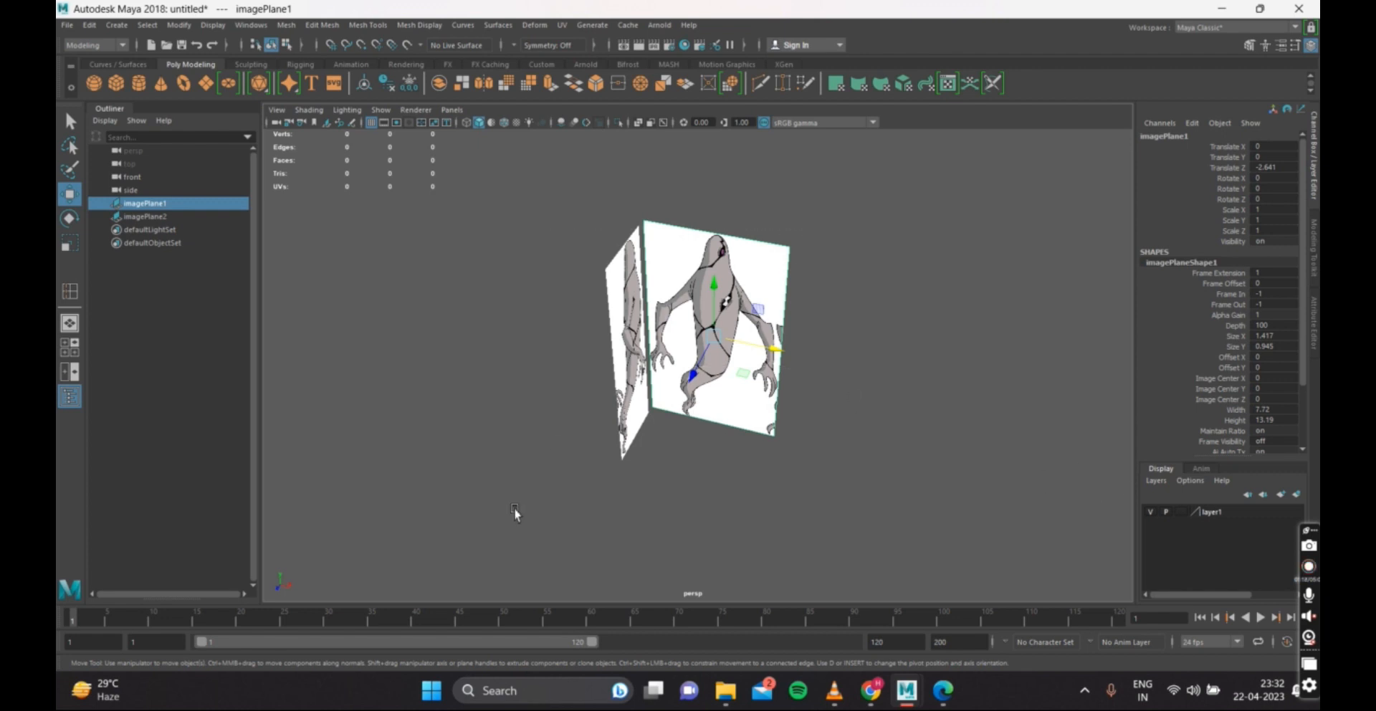
{"action": "right_click", "coordinate": [1215, 511]}
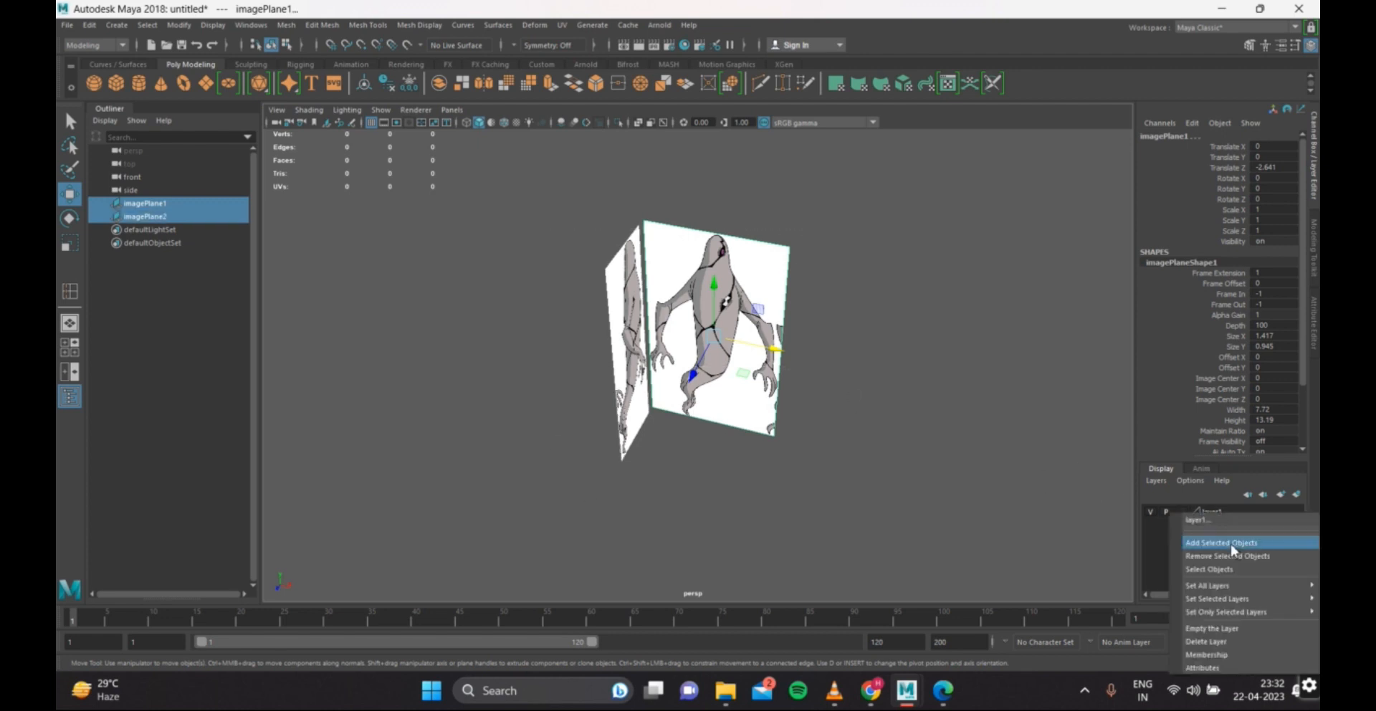
{"action": "left_click", "coordinate": [1231, 545]}
{"action": "left_click", "coordinate": [857, 473]}
{"action": "left_click", "coordinate": [712, 400]}
{"action": "left_click_drag", "start_coordinate": [880, 224], "coordinate": [674, 388]}
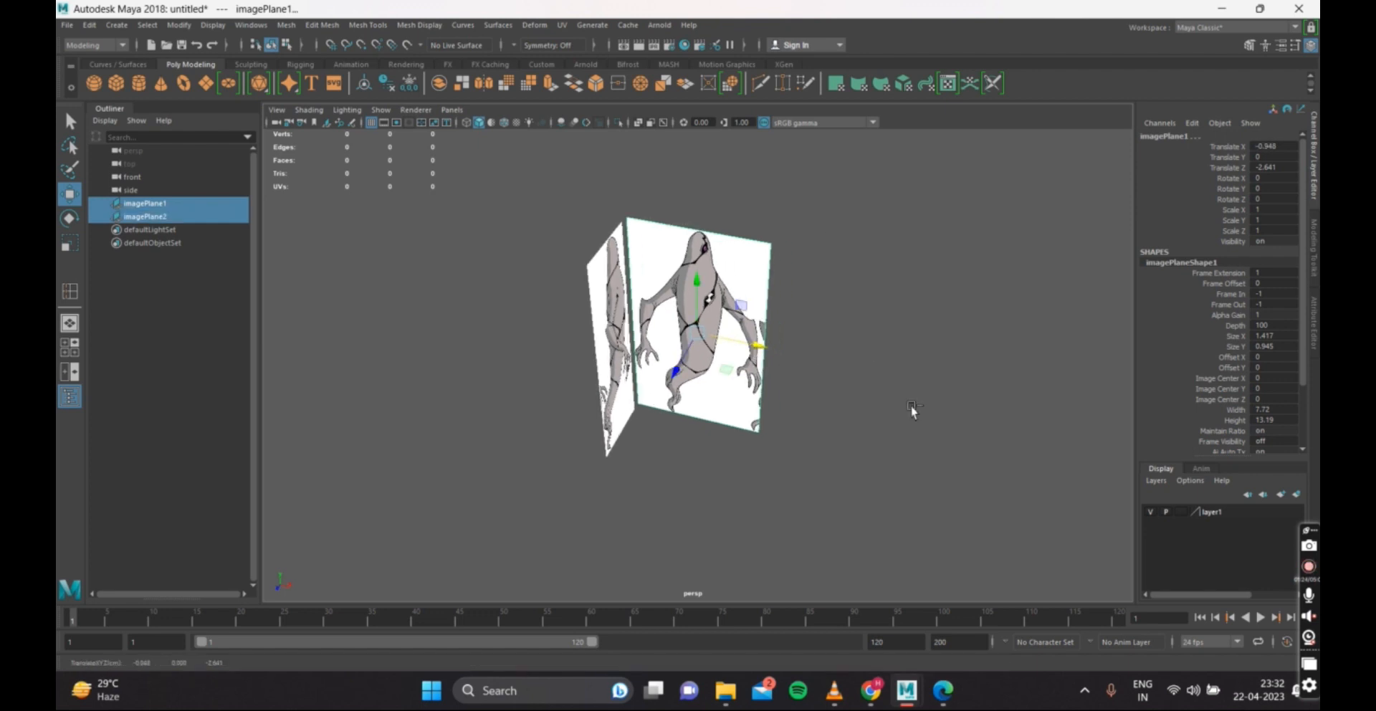
Add both image planes to the display layer and set the layer to reference so they cannot be selected.
{"action": "right_click", "coordinate": [1210, 515]}
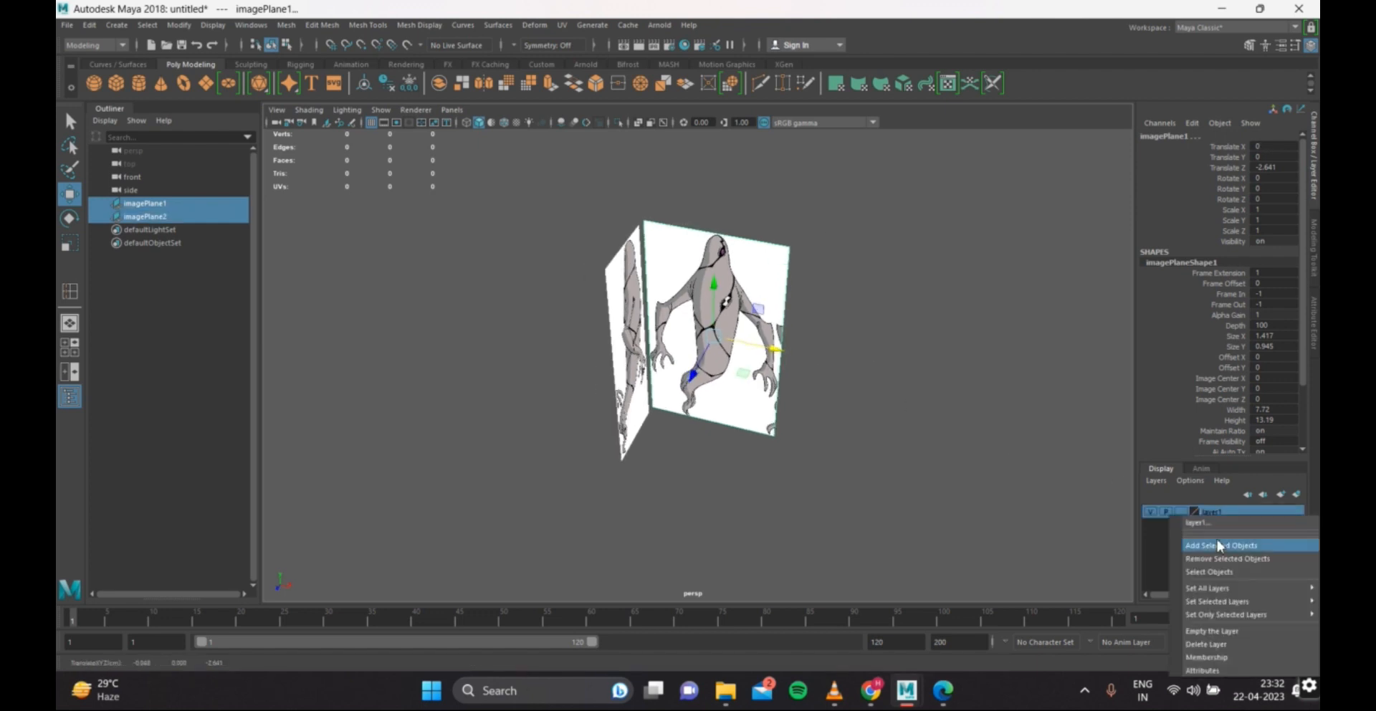
{"action": "left_click", "coordinate": [1216, 542]}
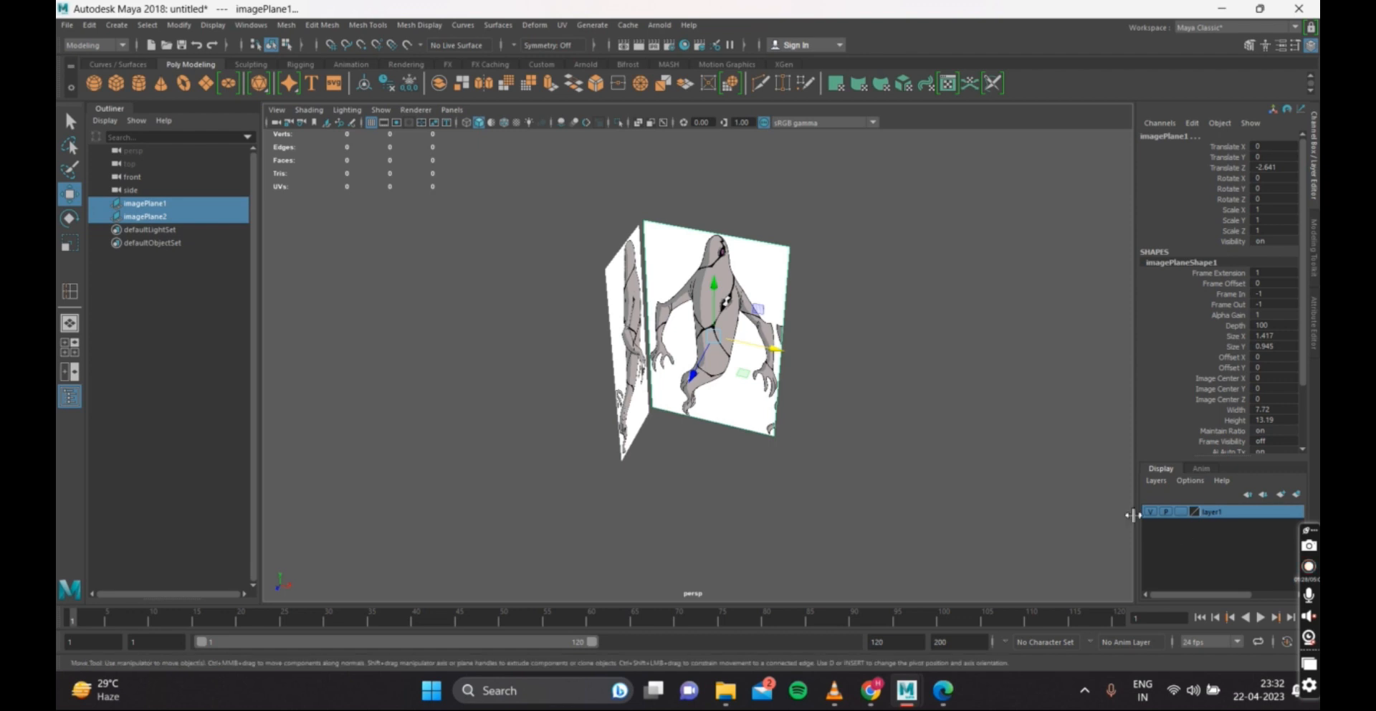
{"action": "left_click", "coordinate": [1180, 512]}
{"action": "left_click", "coordinate": [1180, 512]}
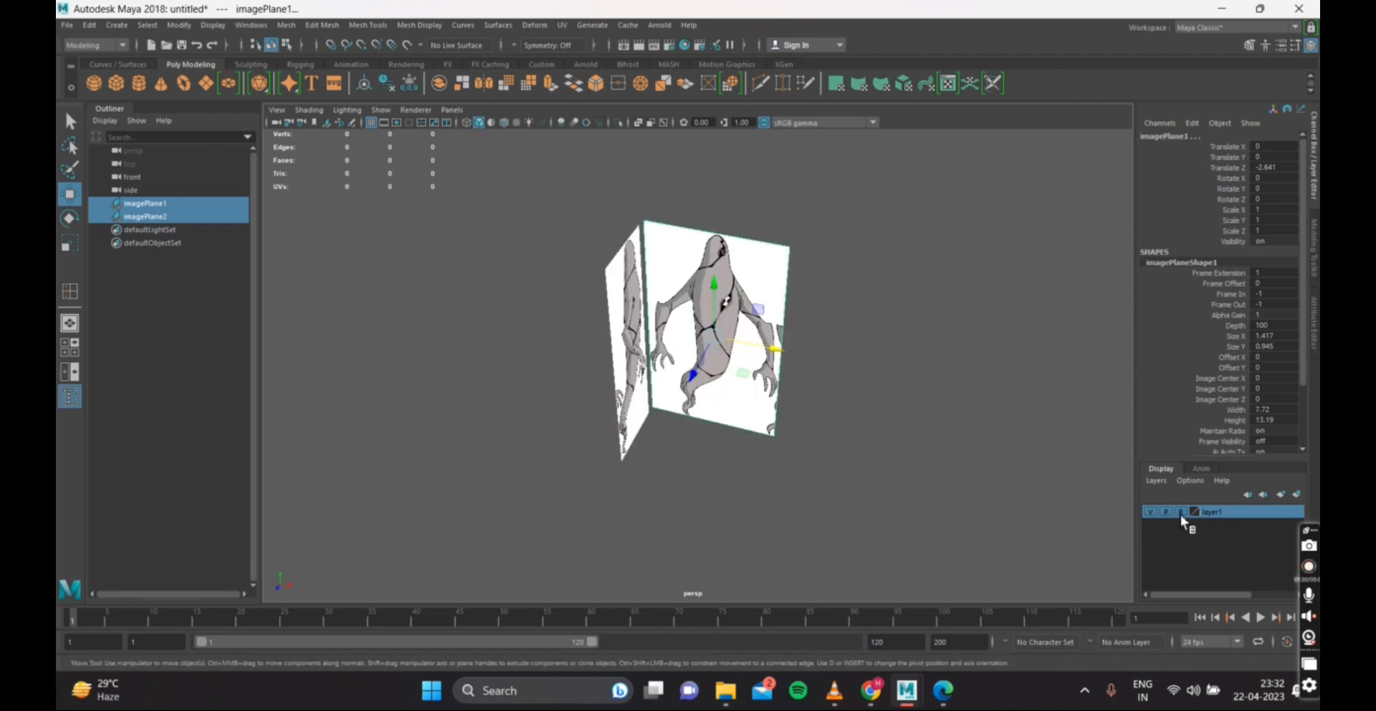
{"action": "left_click", "coordinate": [1028, 514]}
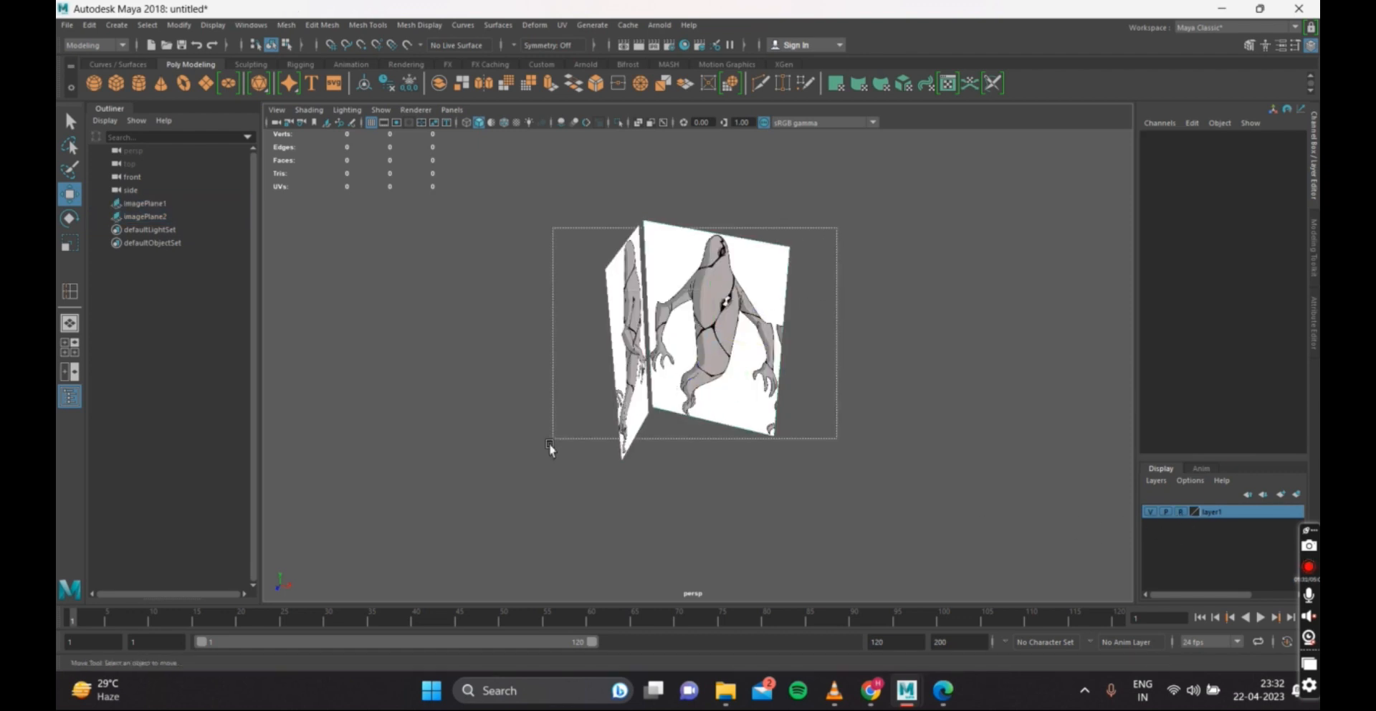
Switch to the front view of the reference image.
{"action": "key", "text": "space"}
{"action": "left_click_drag", "start_coordinate": [1002, 369], "coordinate": [1009, 406]}
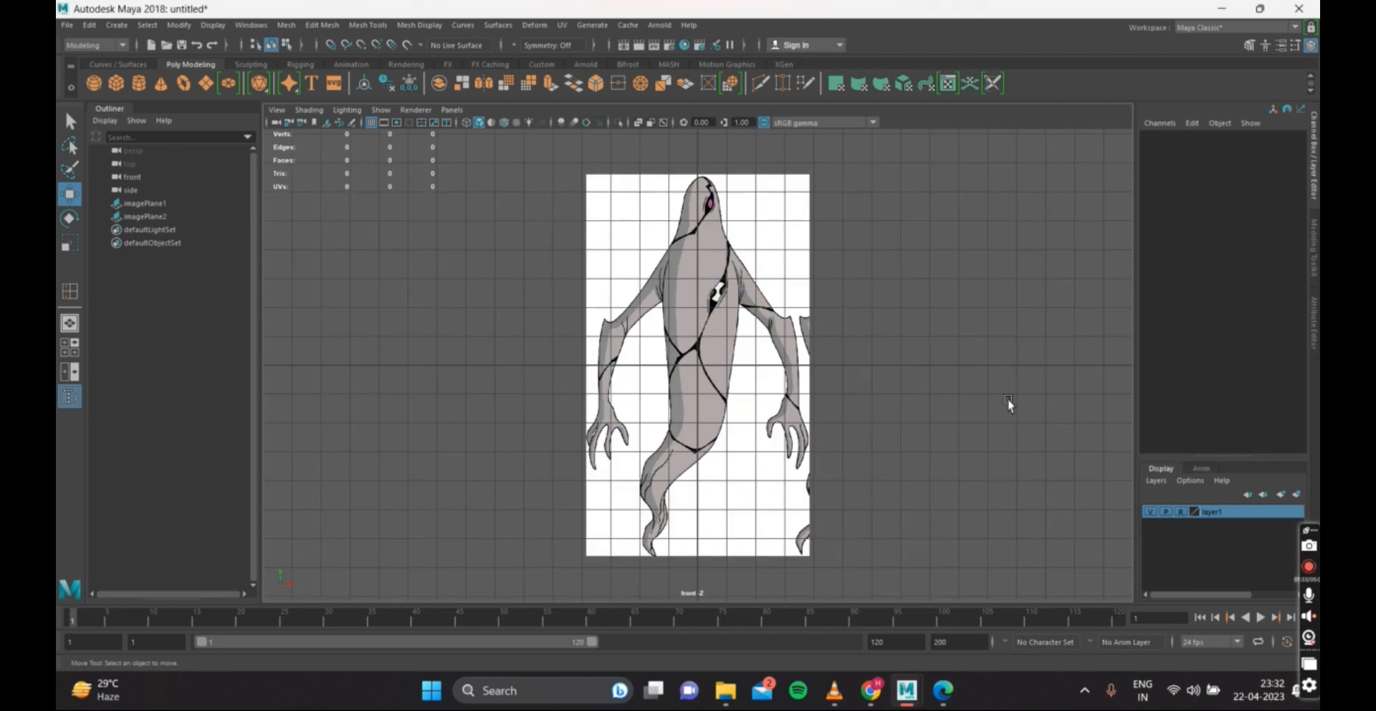
{"action": "right_click", "coordinate": [943, 334], "text": "shift"}
{"action": "left_click", "coordinate": [941, 334]}
Hide the viewport grid and turn it back on.
{"action": "left_click", "coordinate": [212, 26]}
{"action": "left_click", "coordinate": [203, 57]}
{"action": "left_click", "coordinate": [210, 29]}
{"action": "left_click", "coordinate": [228, 58]}
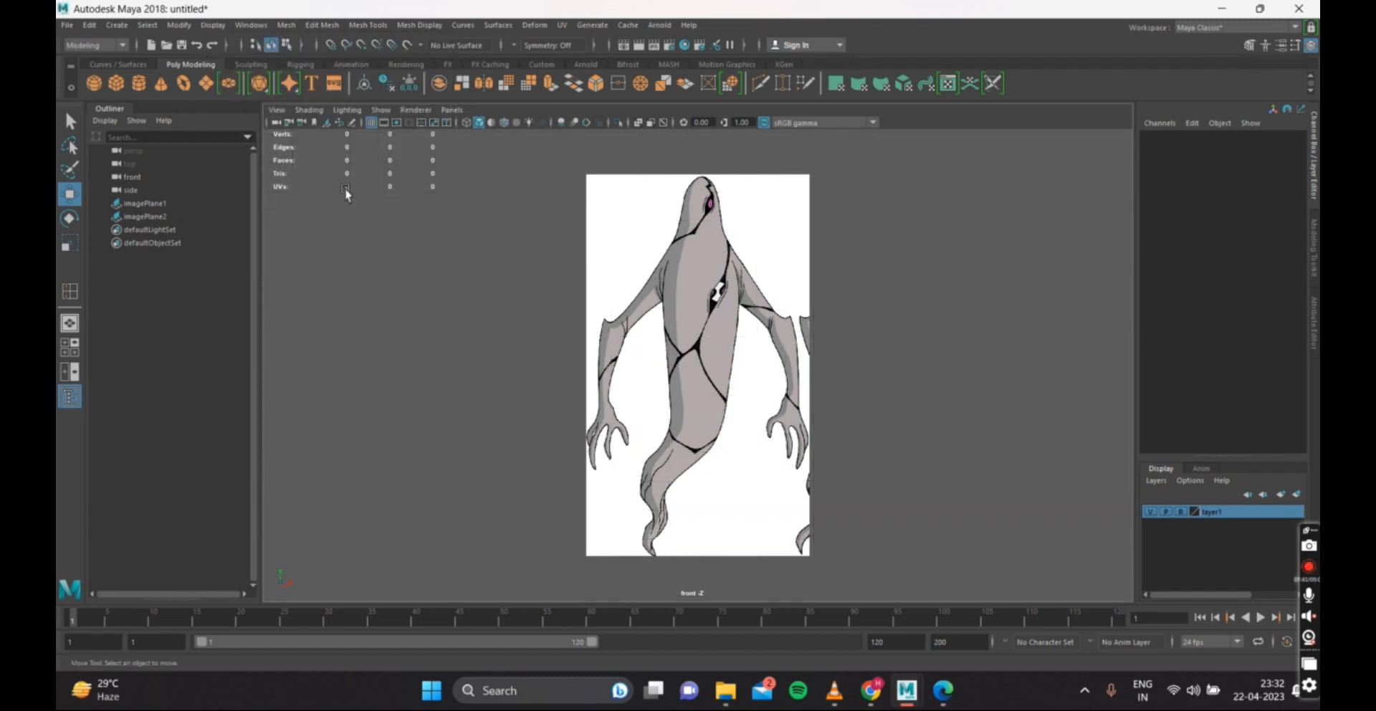
{"action": "left_click", "coordinate": [211, 26]}
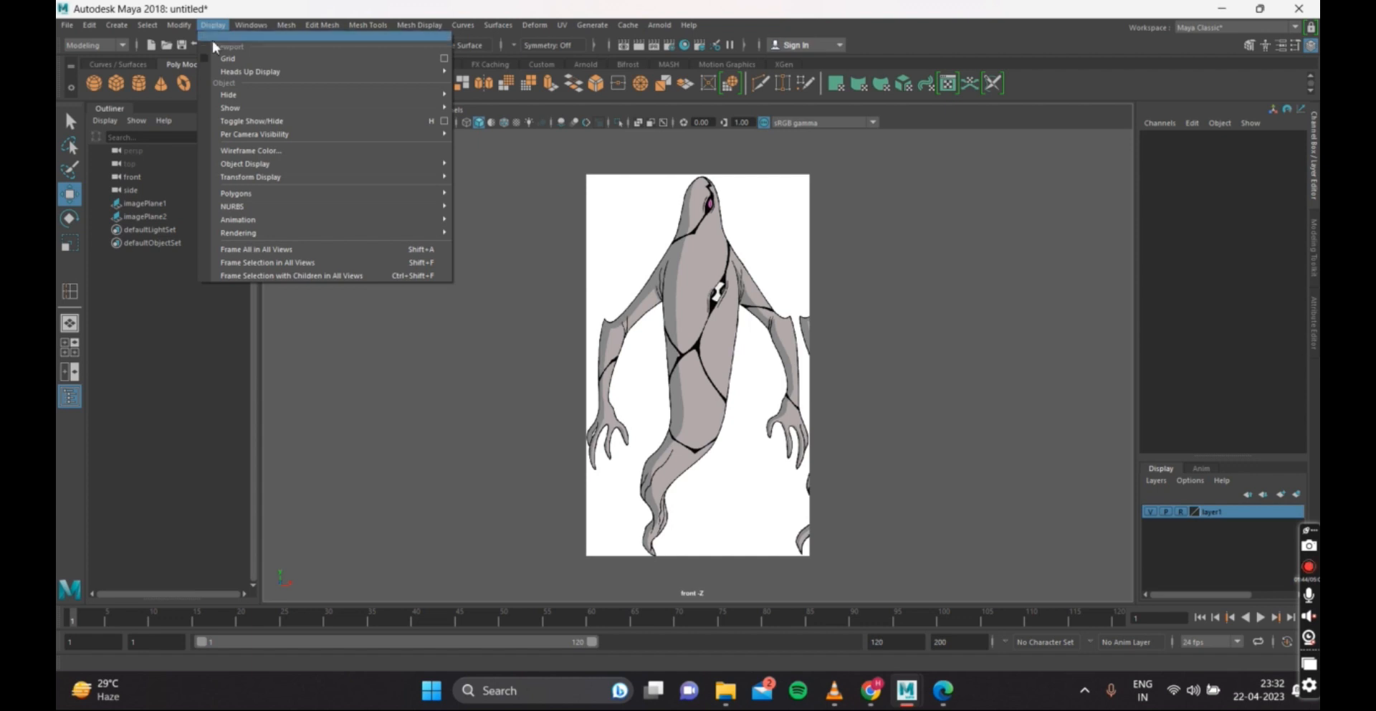
{"action": "left_click", "coordinate": [206, 57]}
Create a polygon cylinder at the origin over the ghost's torso and expand its construction inputs.
{"action": "right_click", "coordinate": [1012, 267], "text": "shift"}
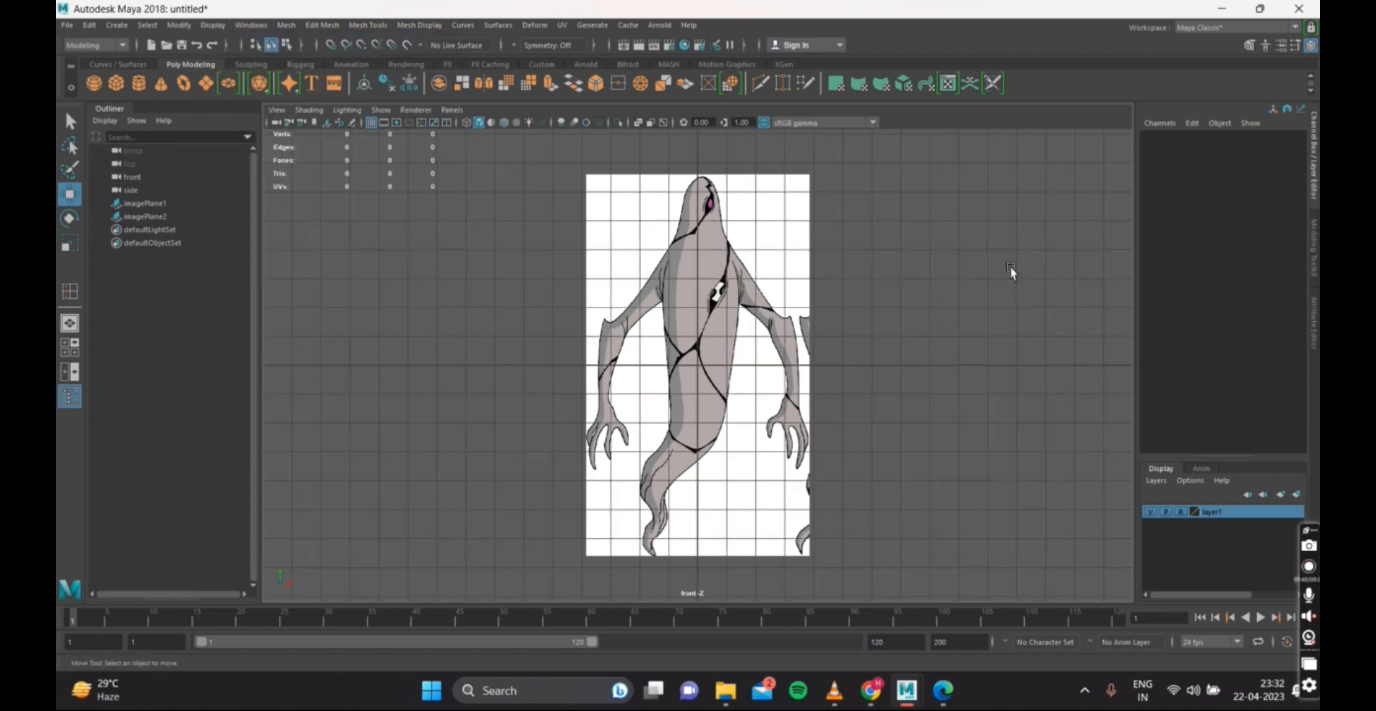
{"action": "right_click", "coordinate": [1012, 267], "text": "shift"}
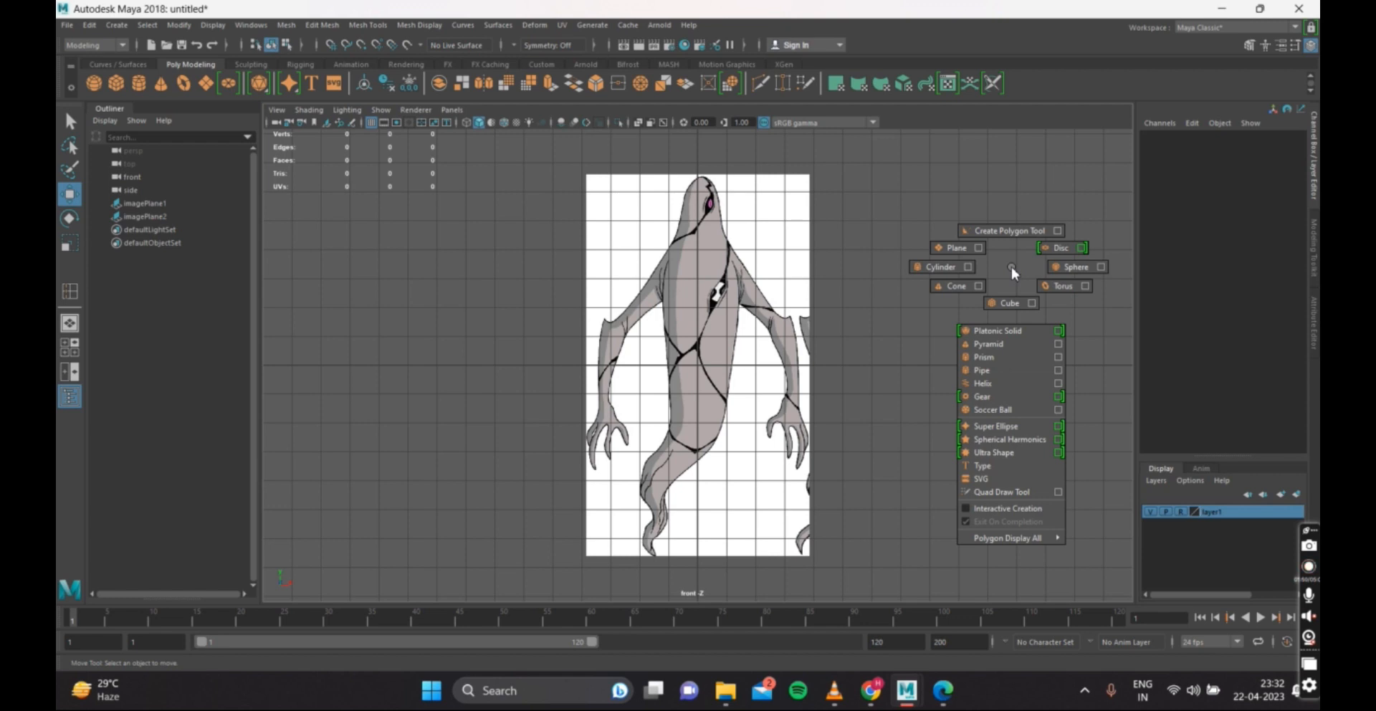
{"action": "right_click_drag", "start_coordinate": [1012, 267], "coordinate": [940, 267], "text": "shift"}
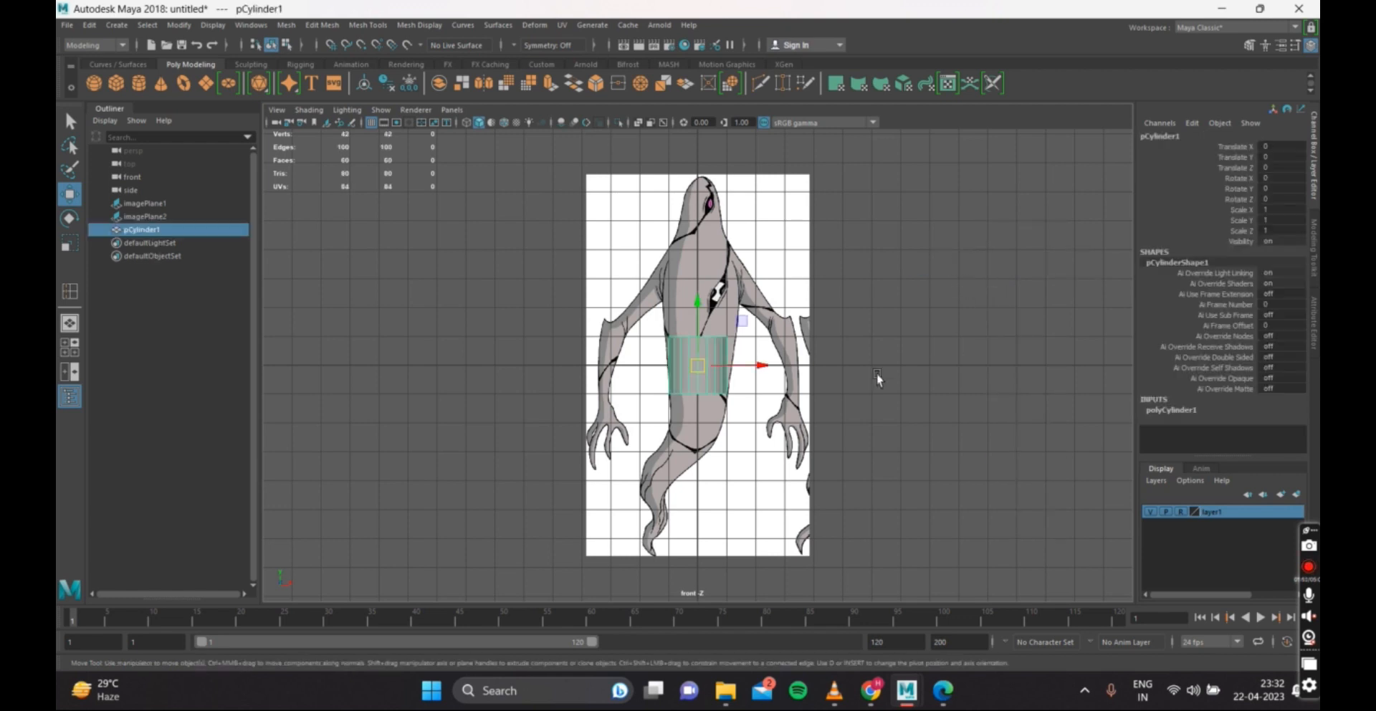
{"action": "left_click", "coordinate": [1178, 410]}
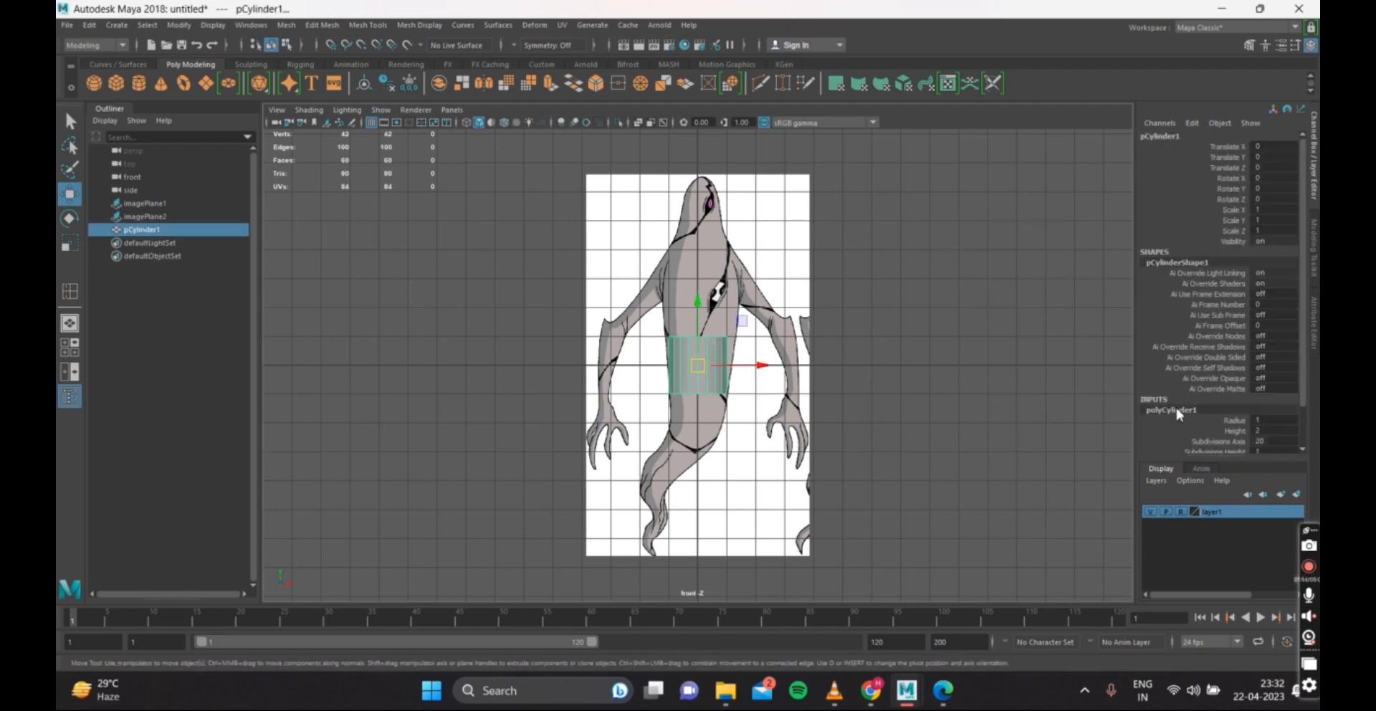
Set the cylinder's axis subdivisions to 8 and reduce them further to 3.
{"action": "scroll", "coordinate": [1251, 436], "scroll_direction": "down", "scroll_amount": 1}
{"action": "double_click", "coordinate": [1273, 412]}
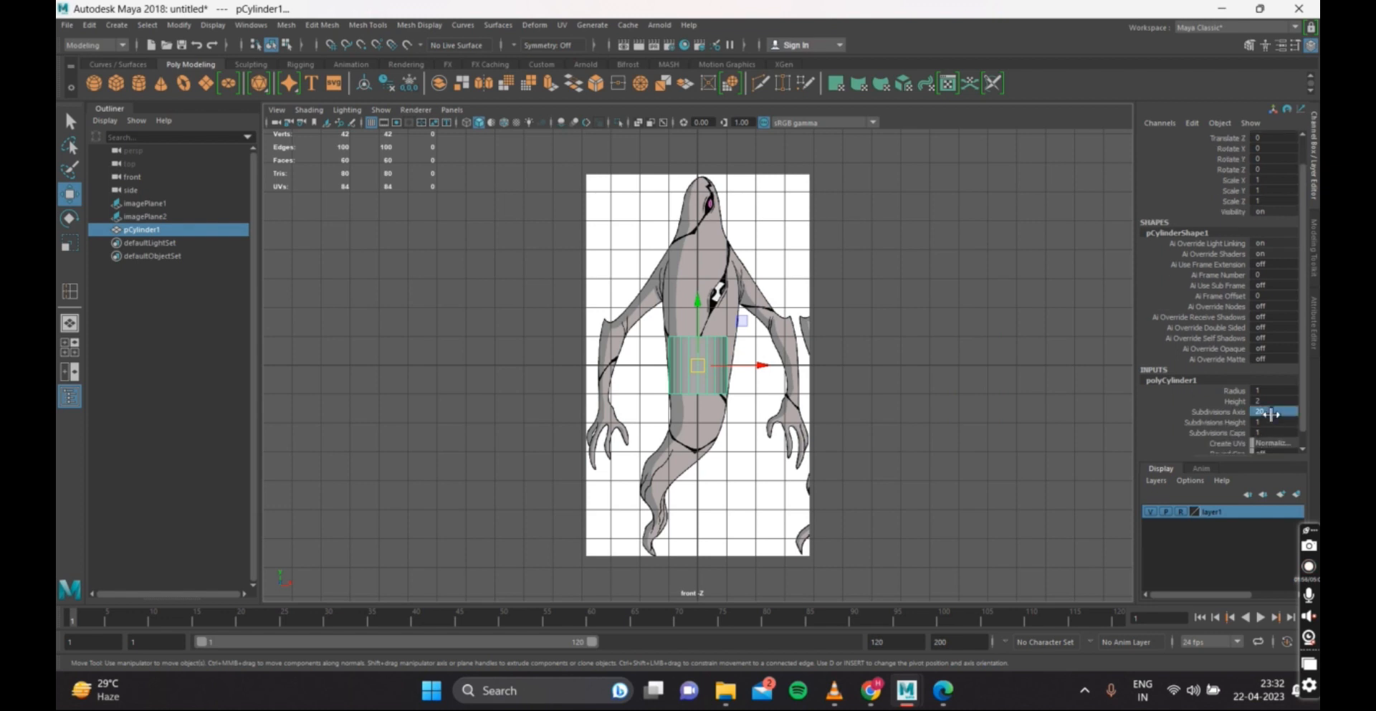
{"action": "type", "text": "8"}
{"action": "key", "text": "Return"}
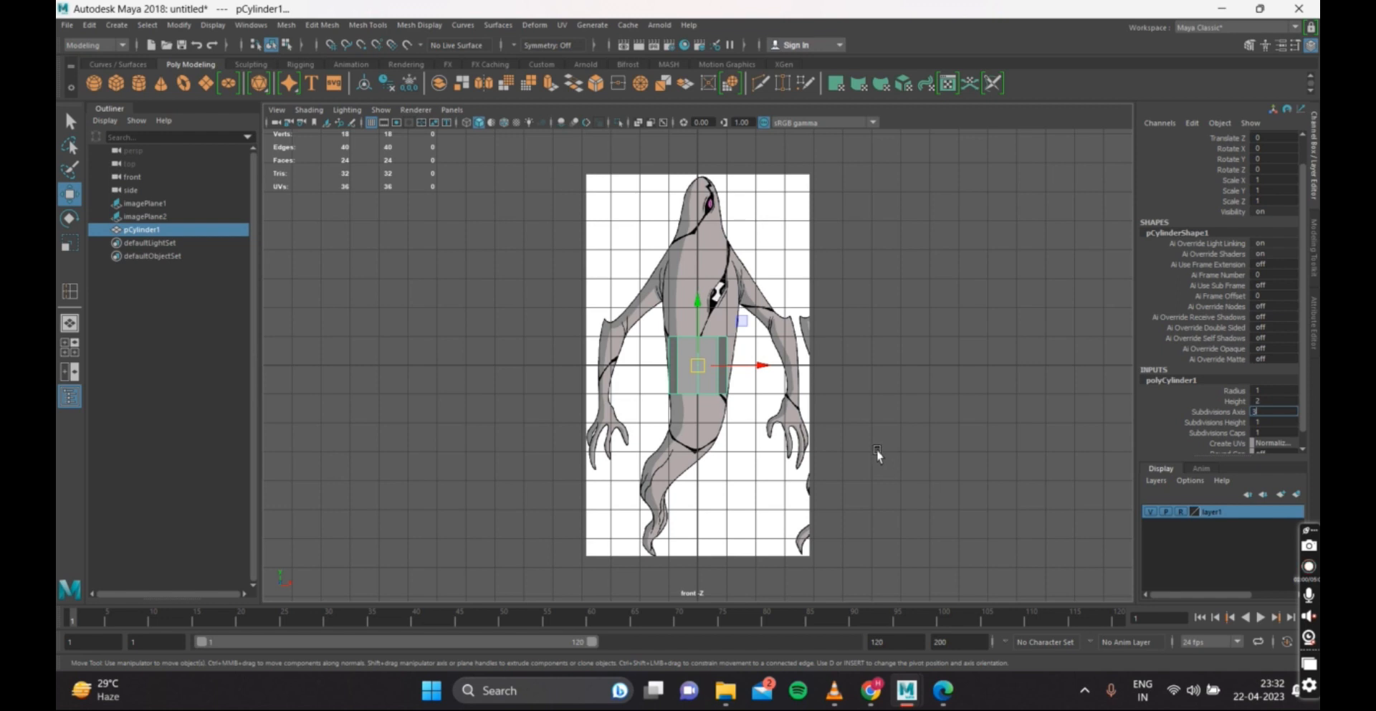
{"action": "right_click_drag", "start_coordinate": [918, 366], "coordinate": [918, 268]}
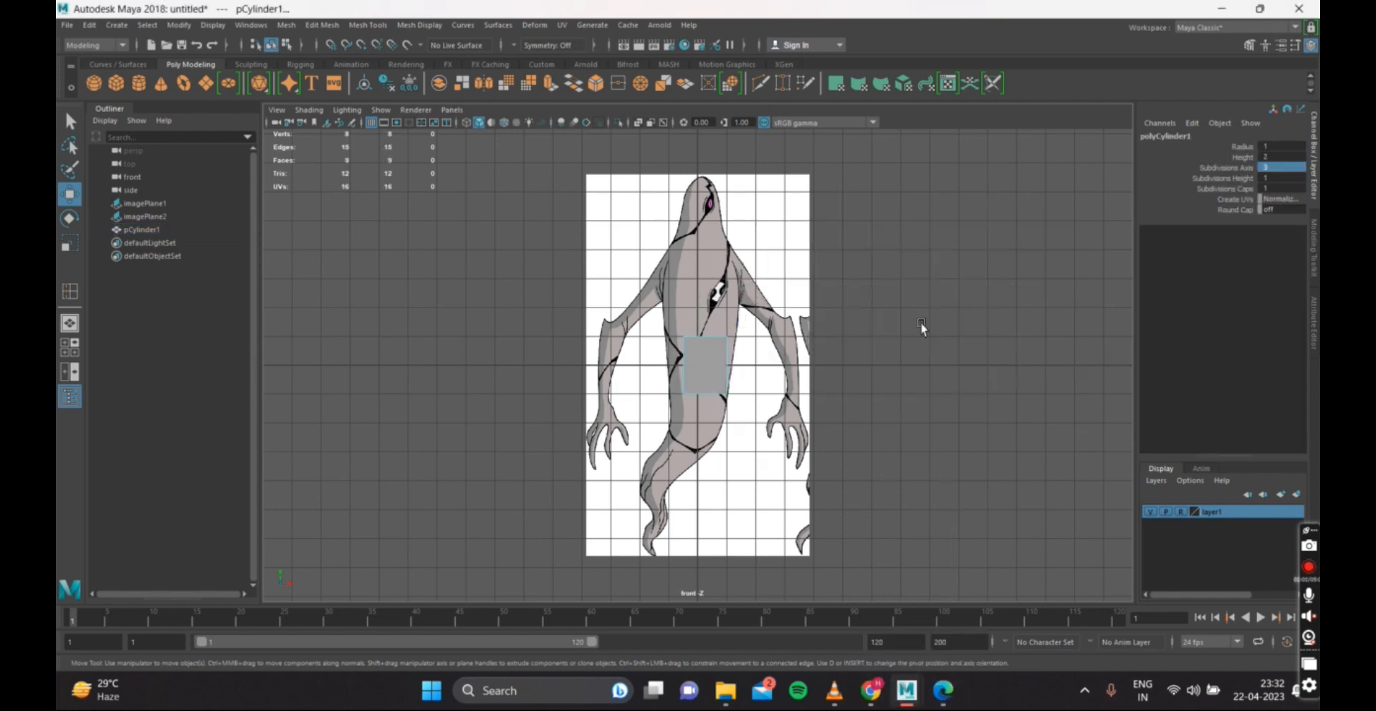
Switch from the front view to the perspective view and get a close angled look at the cylinder.
{"action": "key", "text": "space"}
{"action": "key", "text": "space"}
{"action": "scroll", "coordinate": [923, 324], "scroll_direction": "up", "scroll_amount": 2}
{"action": "key", "text": "space"}
{"action": "left_click", "coordinate": [930, 312]}
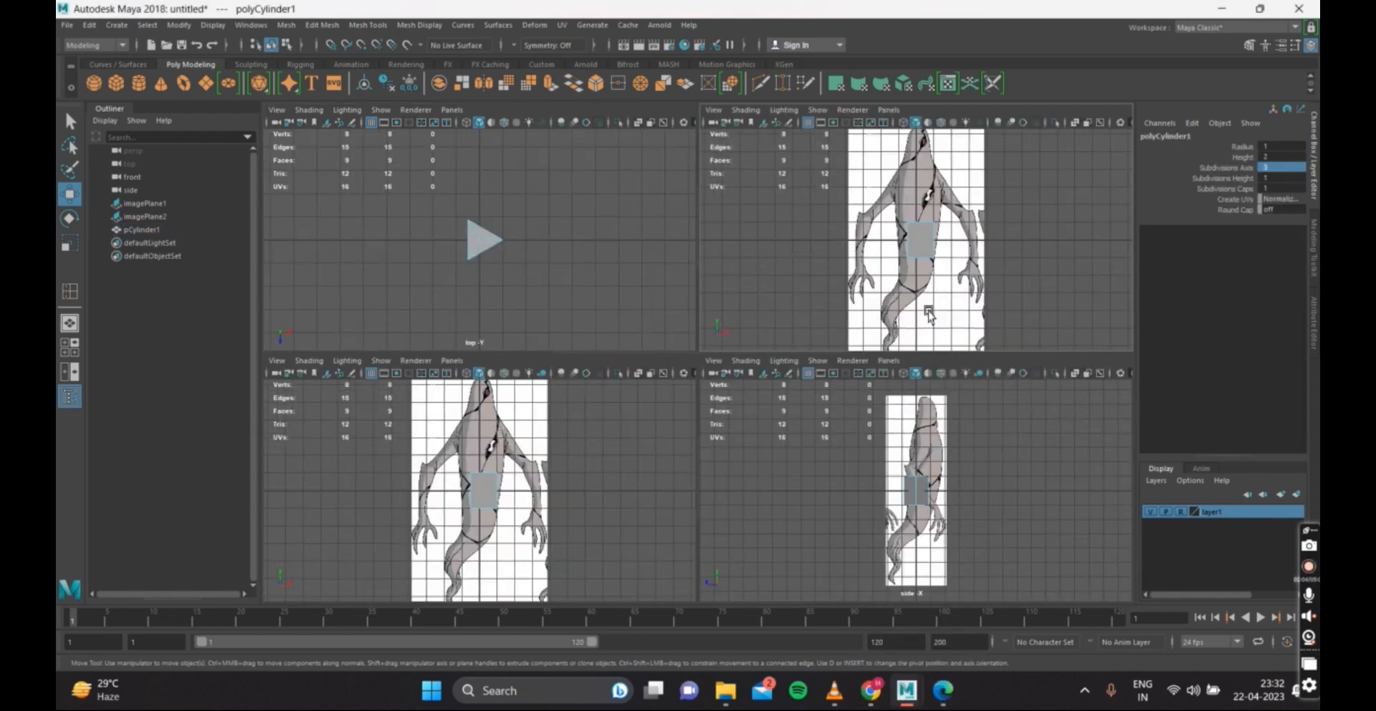
{"action": "left_click", "coordinate": [930, 314]}
{"action": "key", "text": "space"}
{"action": "key", "text": "space"}
{"action": "left_click_drag", "start_coordinate": [931, 312], "coordinate": [891, 314]}
{"action": "scroll", "coordinate": [893, 315], "scroll_direction": "up", "scroll_amount": 5}
{"action": "right_click_drag", "start_coordinate": [854, 314], "coordinate": [890, 298]}
Set the cylinder's axis subdivisions to 8 and back to 3.
{"action": "left_click", "coordinate": [1154, 410]}
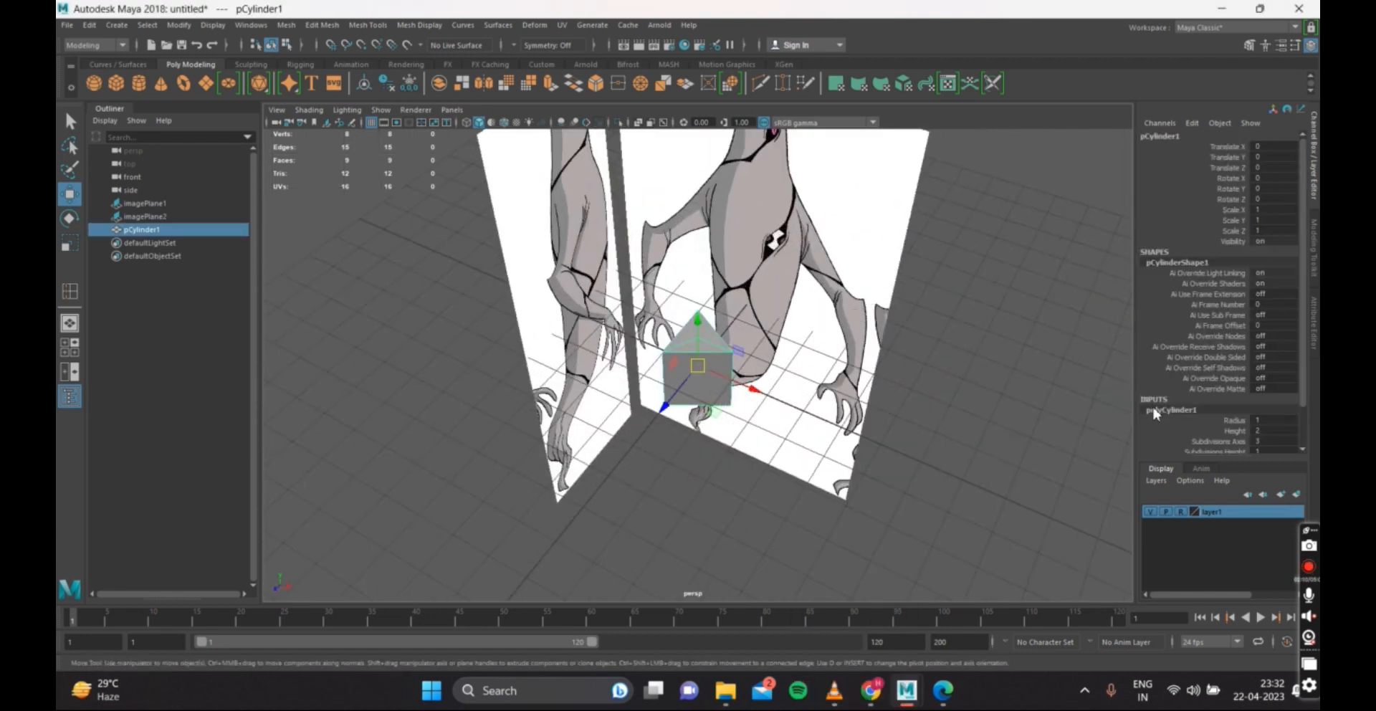
{"action": "double_click", "coordinate": [1271, 441]}
{"action": "type", "text": "8"}
{"action": "key", "text": "Return"}
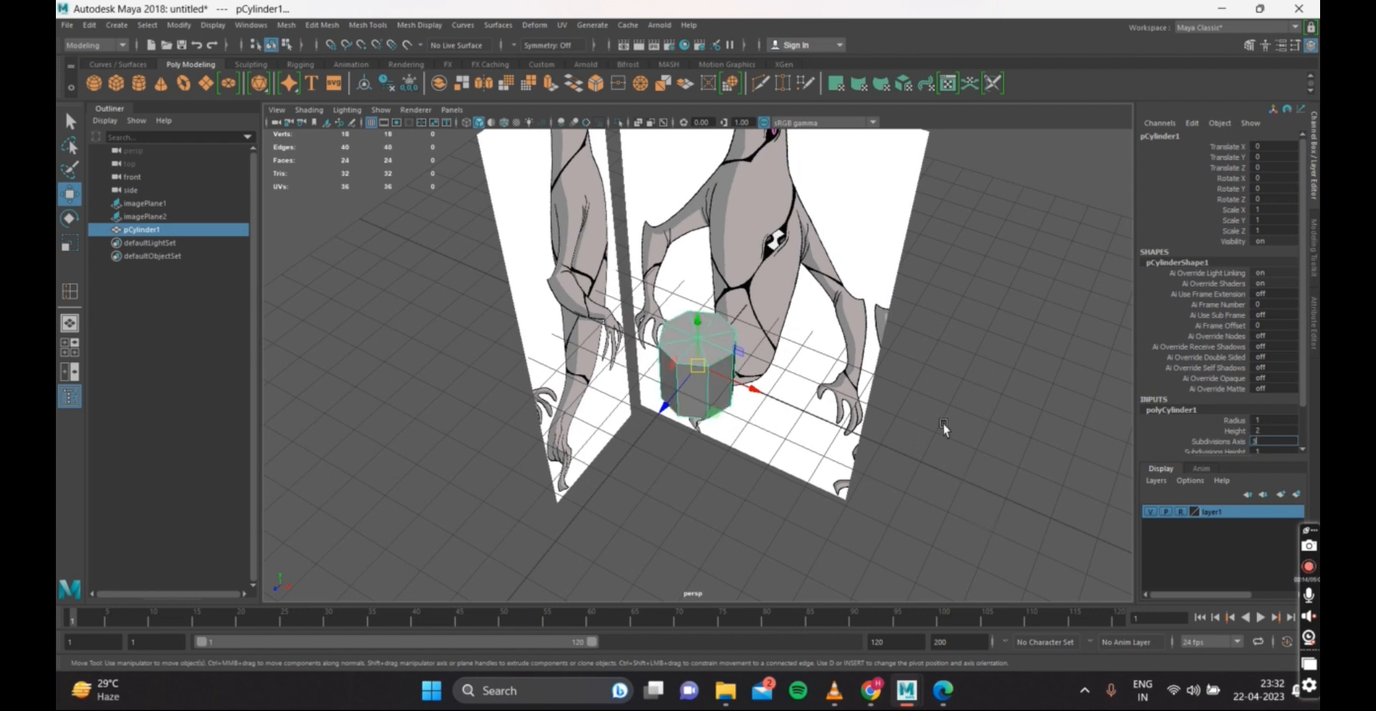
{"action": "left_click", "coordinate": [937, 416]}
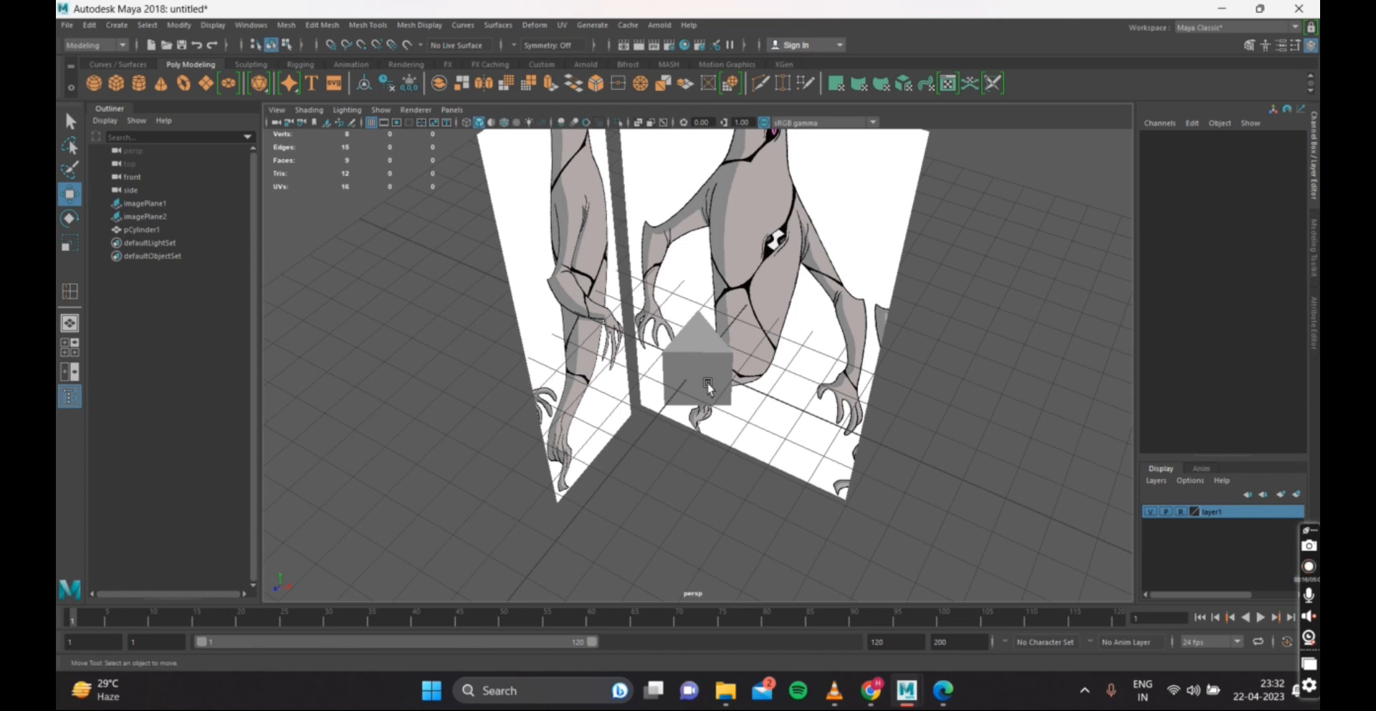
Preview the three-sided cylinder in smooth mesh display and return it to unsmoothed display.
{"action": "left_click", "coordinate": [707, 387]}
{"action": "key", "text": "3"}
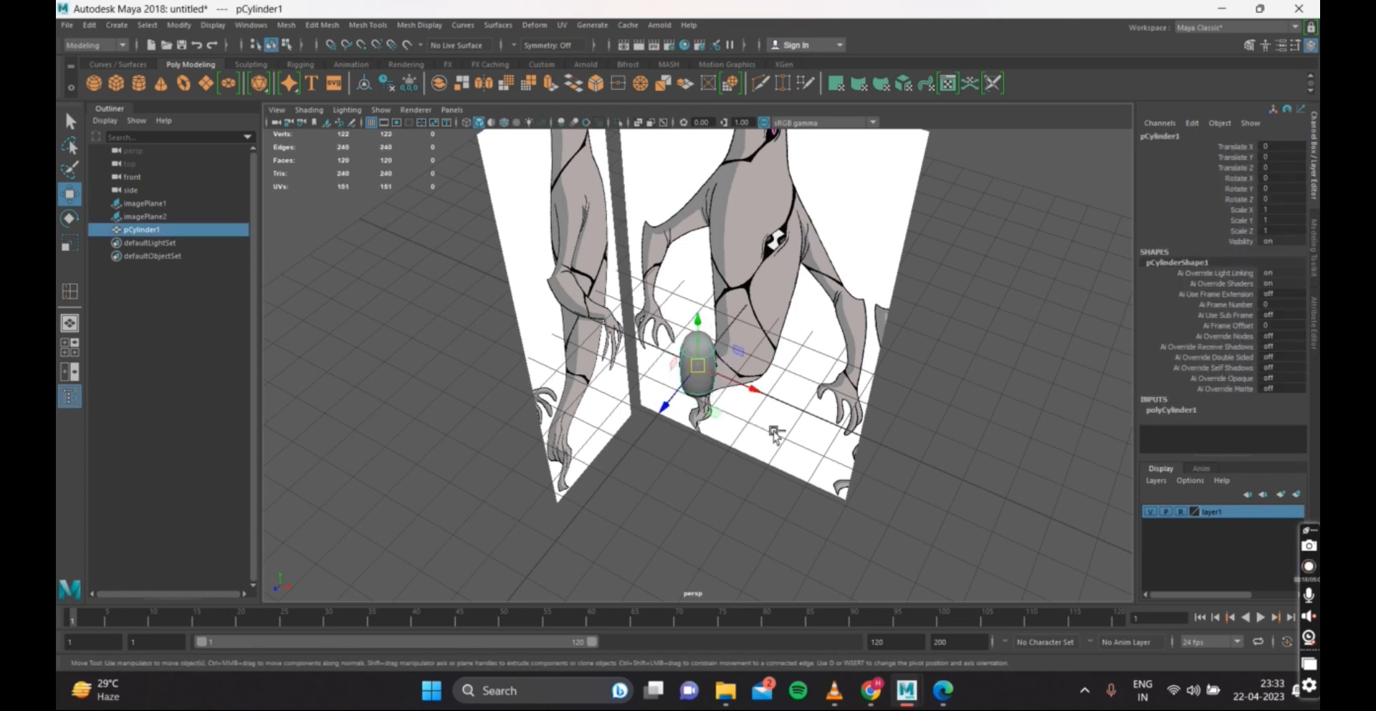
{"action": "key", "text": "ctrl+z"}
{"action": "key", "text": "ctrl+z"}
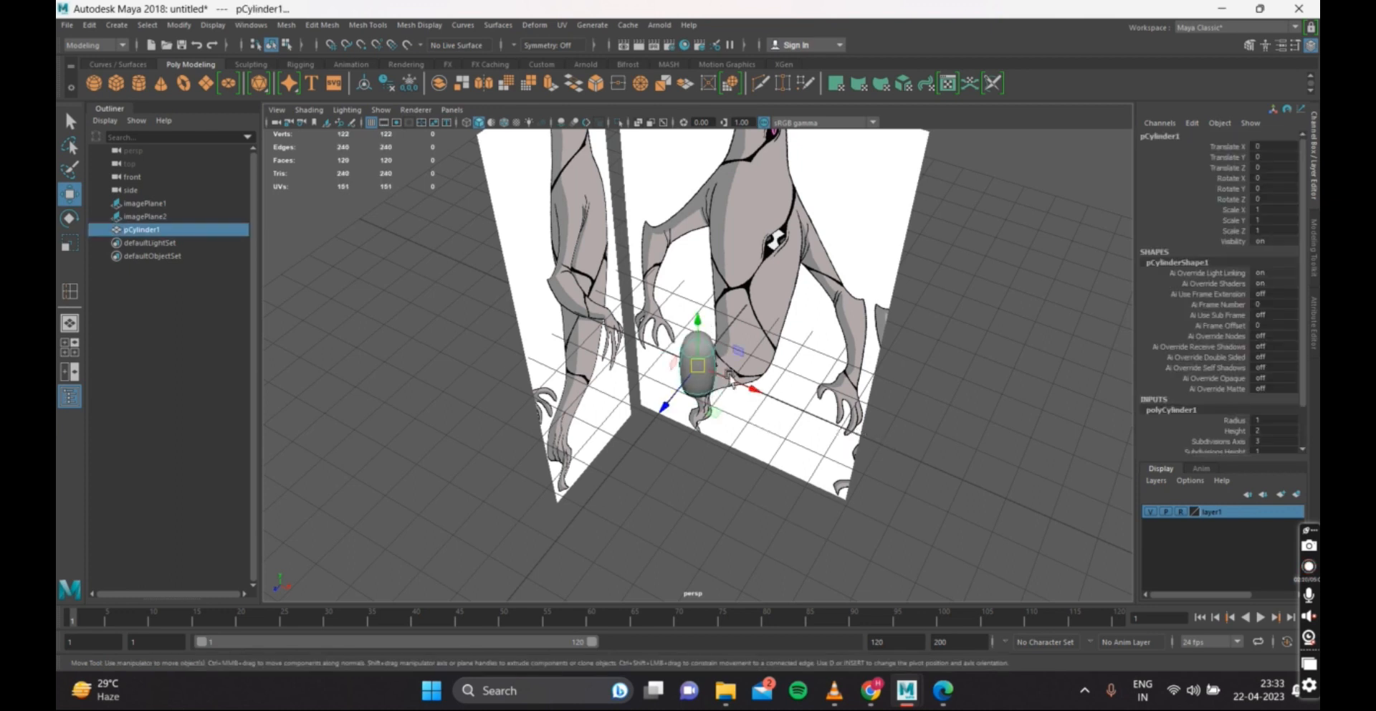
{"action": "key", "text": "1"}
Set the cylinder's axis subdivisions to 20 and back to 3.
{"action": "left_click_drag", "start_coordinate": [991, 443], "coordinate": [1007, 423], "text": "alt"}
{"action": "double_click", "coordinate": [1265, 442]}
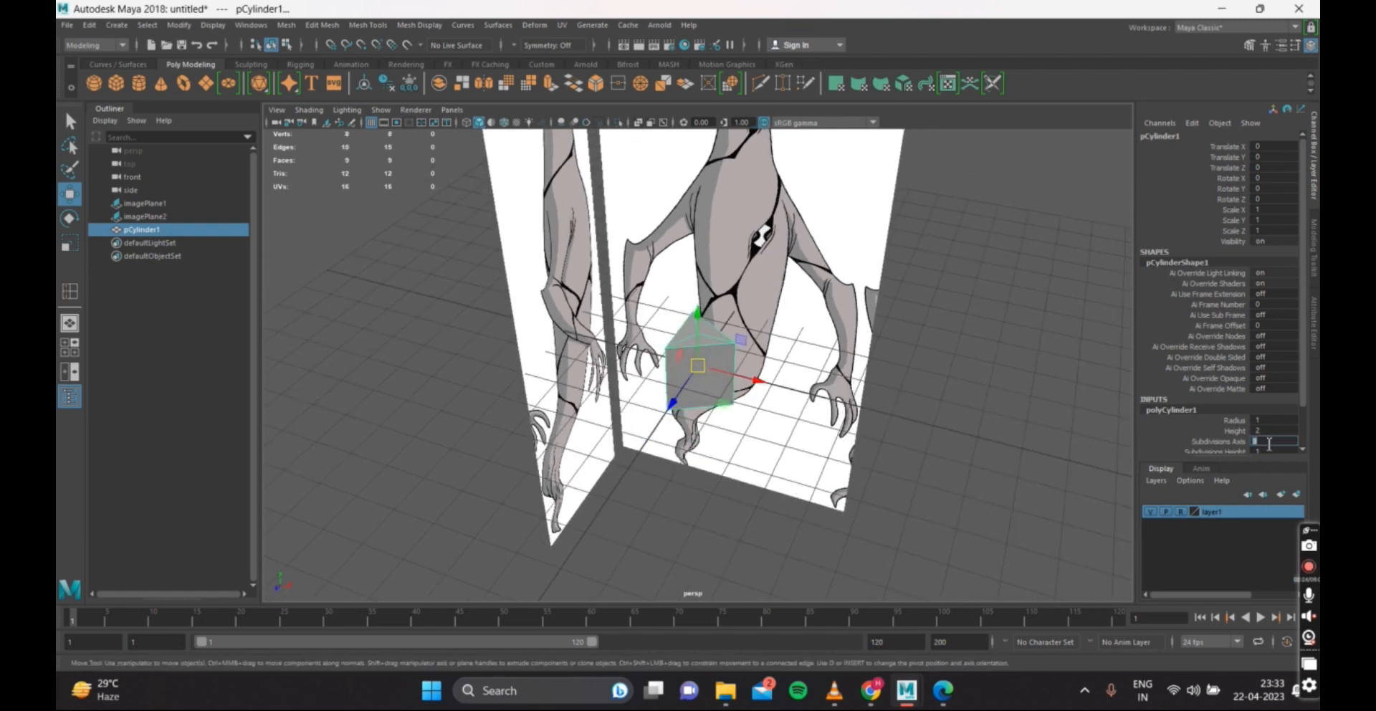
{"action": "type", "text": "20"}
{"action": "key", "text": "Return"}
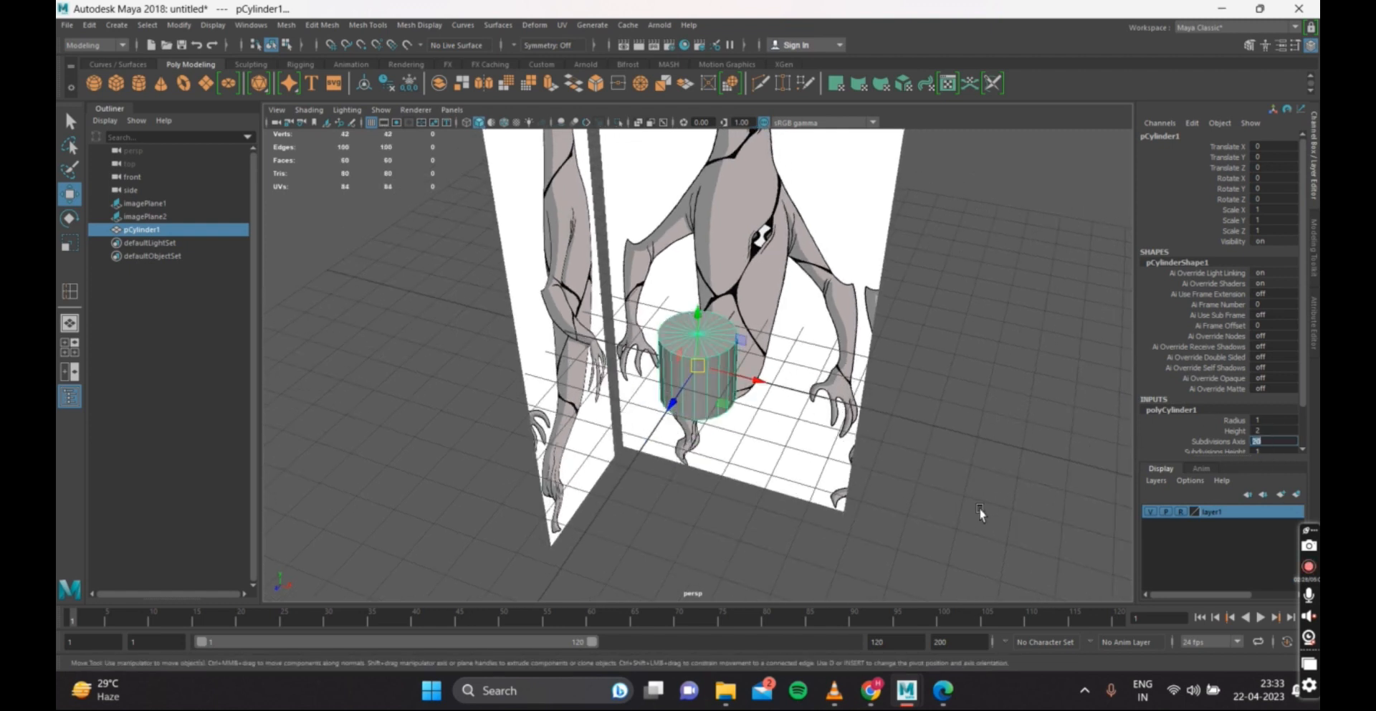
{"action": "left_click", "coordinate": [706, 401]}
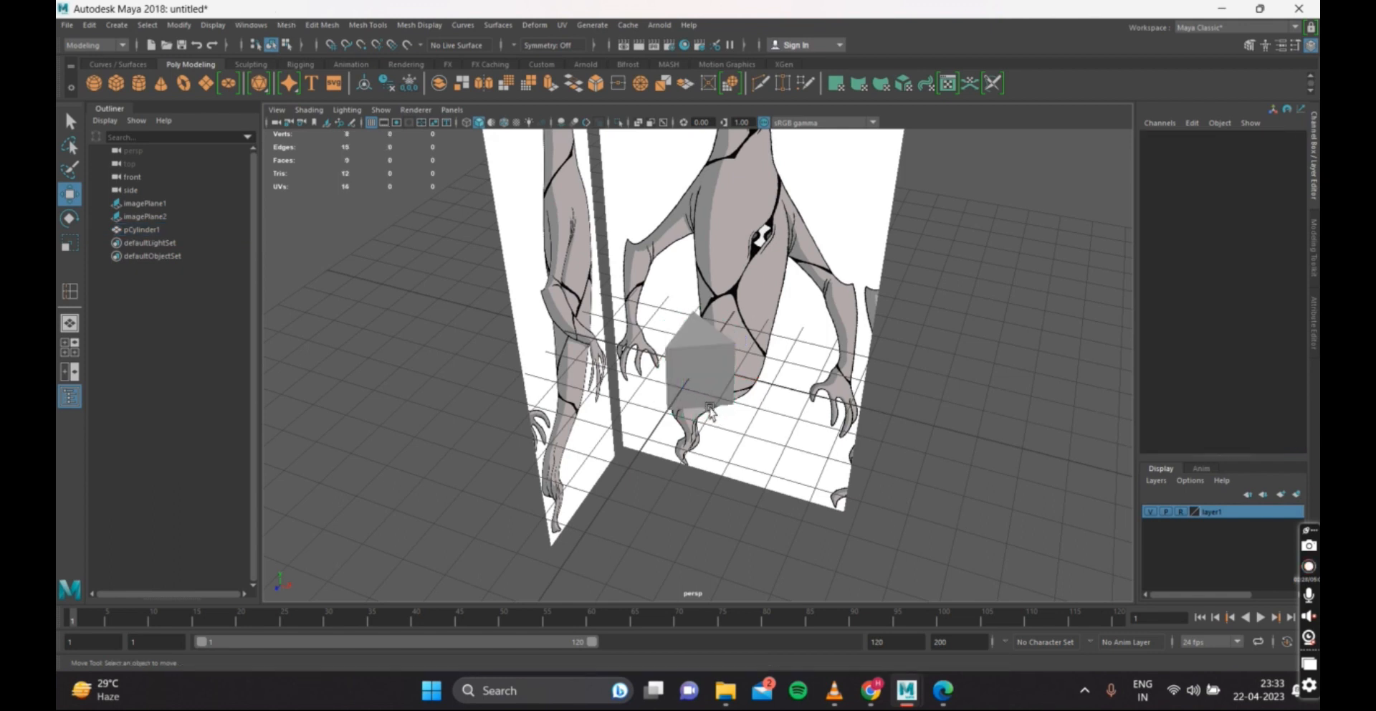
Select the cylinder and set its axis subdivisions to 20.
{"action": "left_click", "coordinate": [709, 392]}
{"action": "mouse_move", "coordinate": [708, 393]}
{"action": "left_mouse_down", "text": "alt"}
{"action": "mouse_move", "coordinate": [713, 372]}
{"action": "mouse_move", "coordinate": [710, 390]}
{"action": "left_mouse_up", "text": "alt"}
{"action": "scroll", "coordinate": [707, 396], "scroll_direction": "up", "scroll_amount": 2}
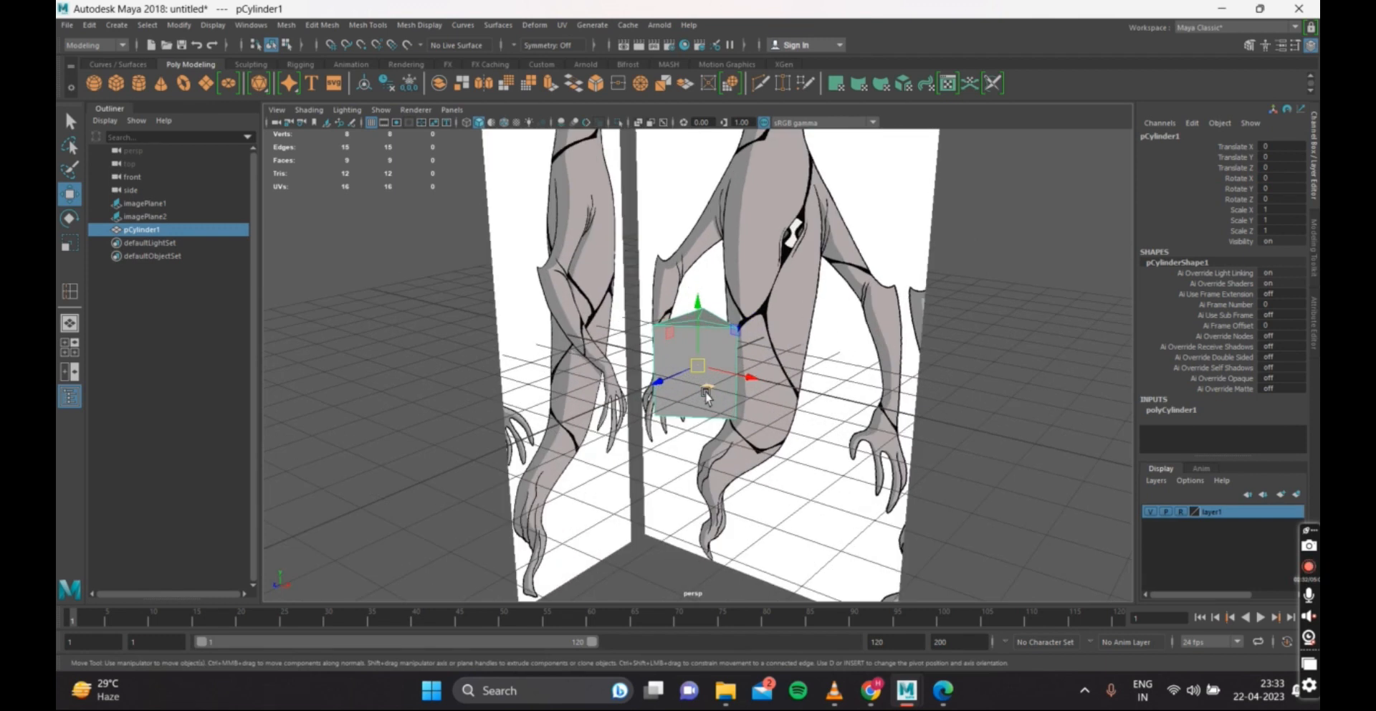
{"action": "scroll", "coordinate": [706, 393], "scroll_direction": "down", "scroll_amount": 5}
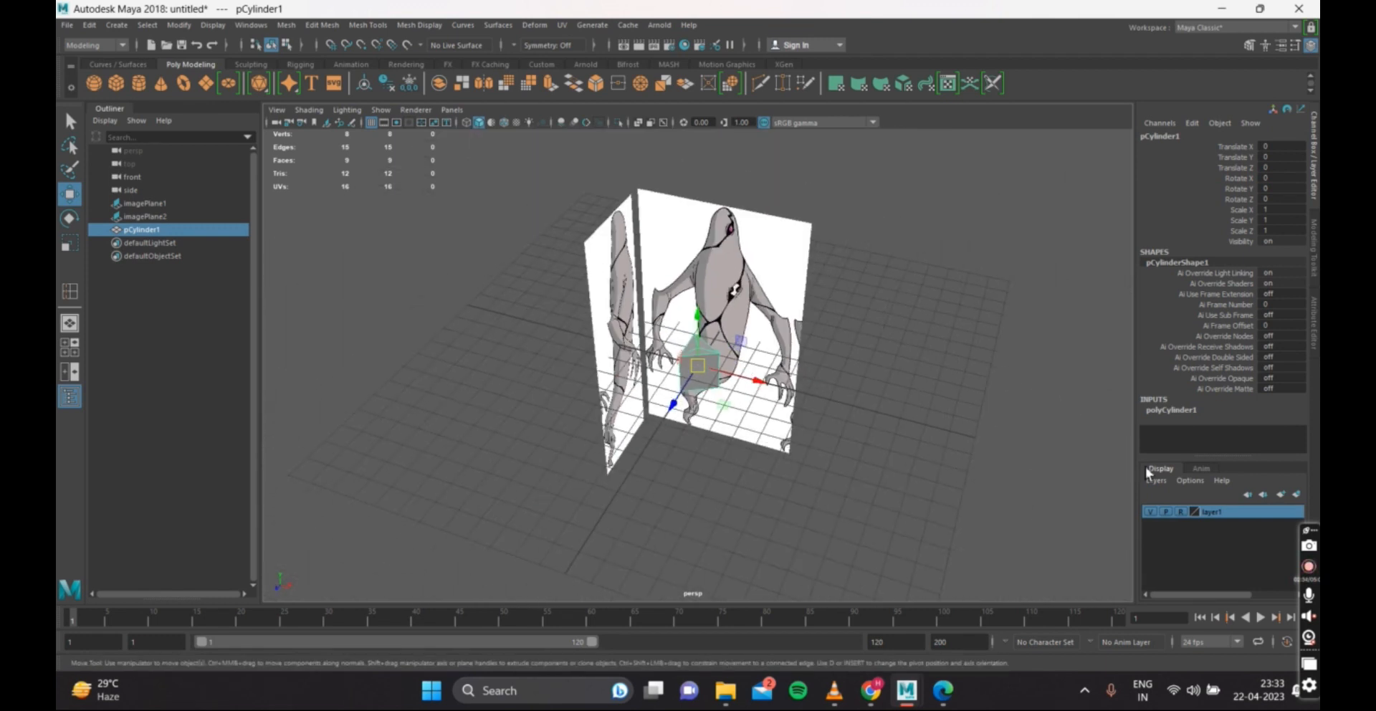
{"action": "left_click", "coordinate": [1171, 410]}
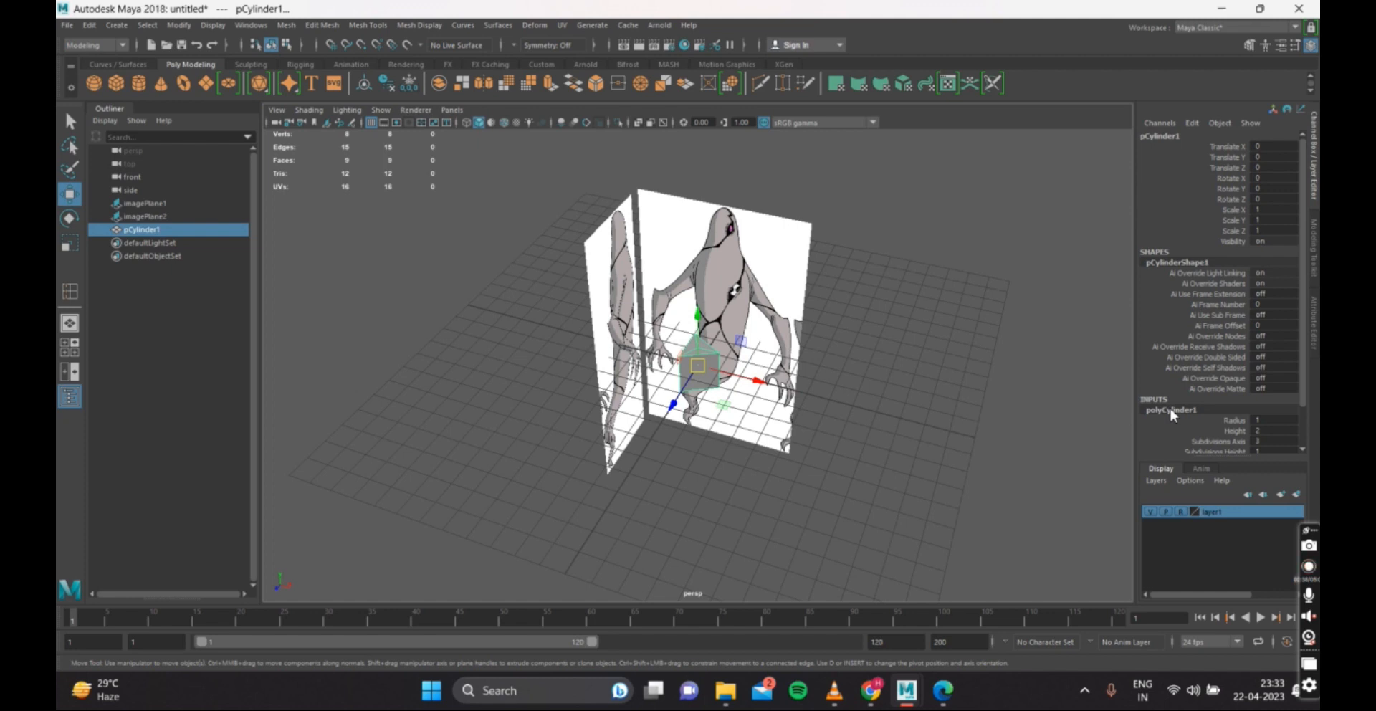
{"action": "double_click", "coordinate": [1269, 441]}
{"action": "type", "text": "20"}
{"action": "key", "text": "Return"}
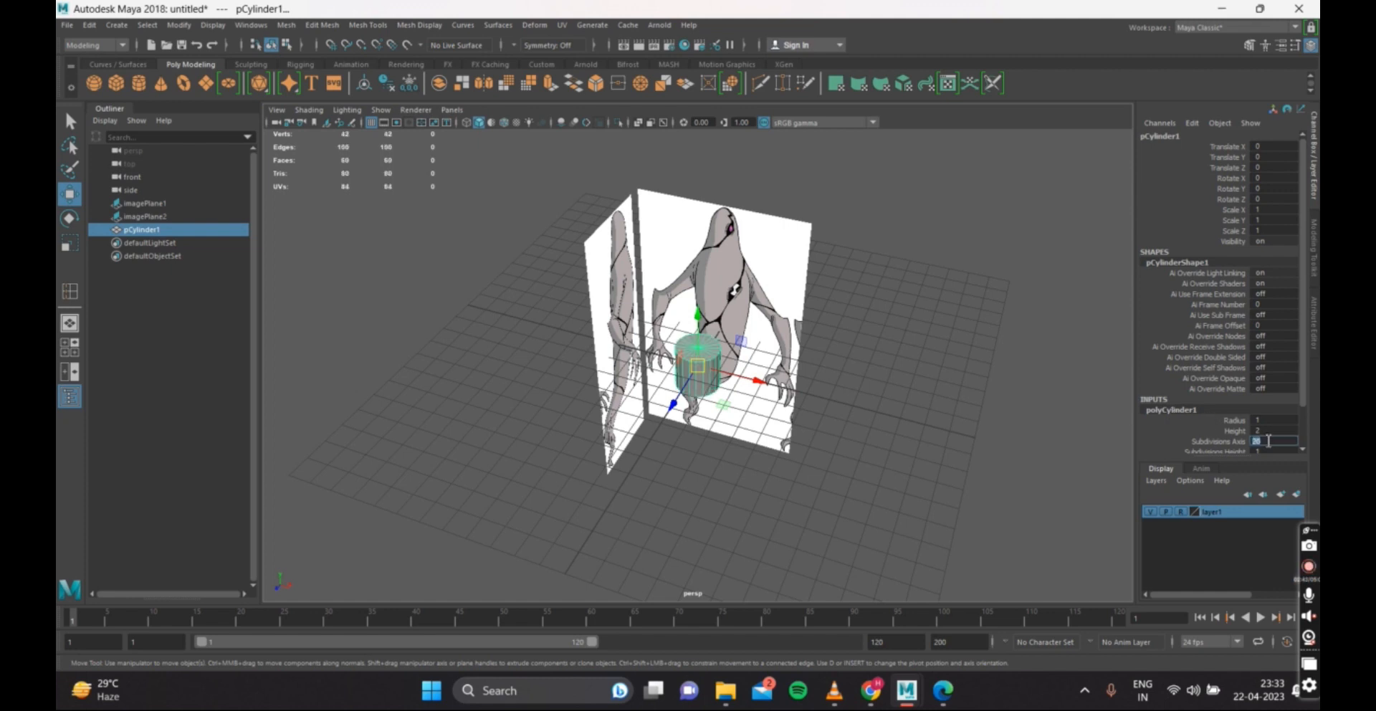
Compare the cylinder's smoothed and unsmoothed previews in wireframe and shaded display, ending unsmoothed and shaded.
{"action": "scroll", "coordinate": [662, 489], "scroll_direction": "up", "scroll_amount": 10}
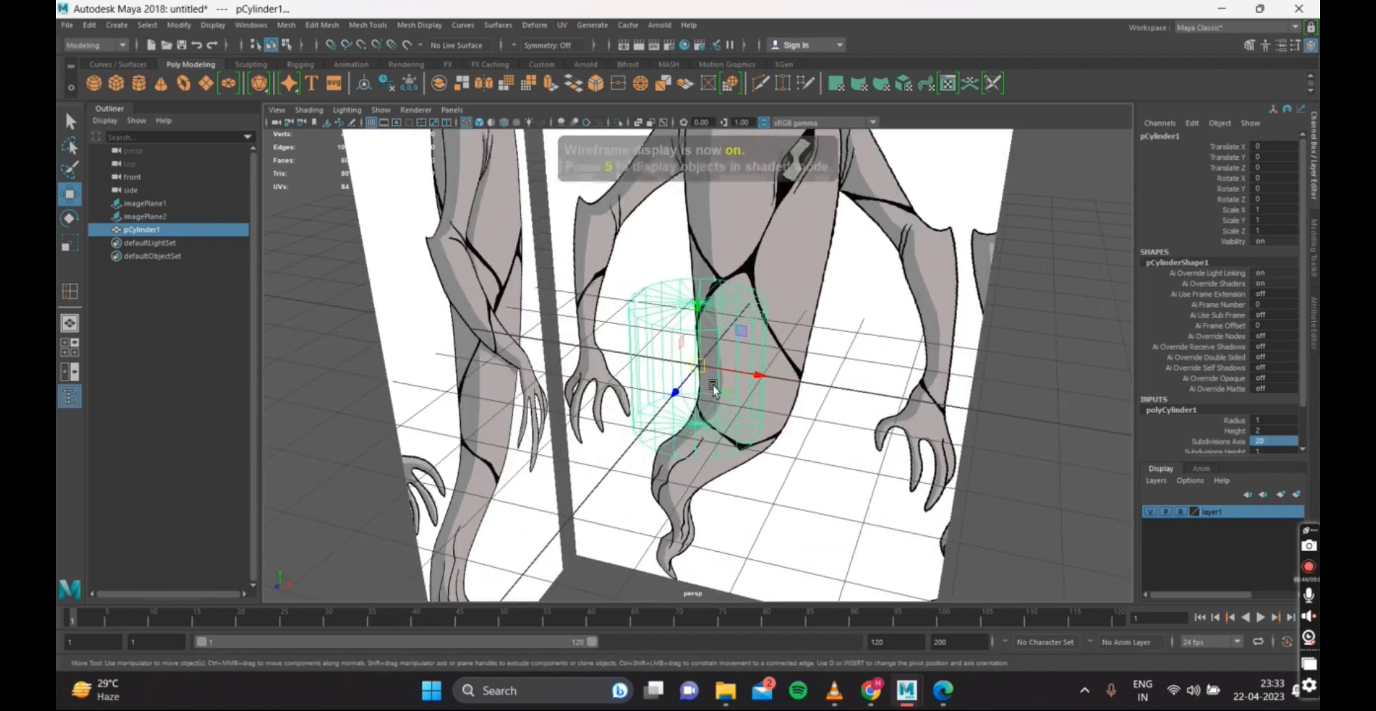
{"action": "key", "text": "4"}
{"action": "scroll", "coordinate": [729, 435], "scroll_direction": "up", "scroll_amount": 1}
{"action": "key", "text": "3"}
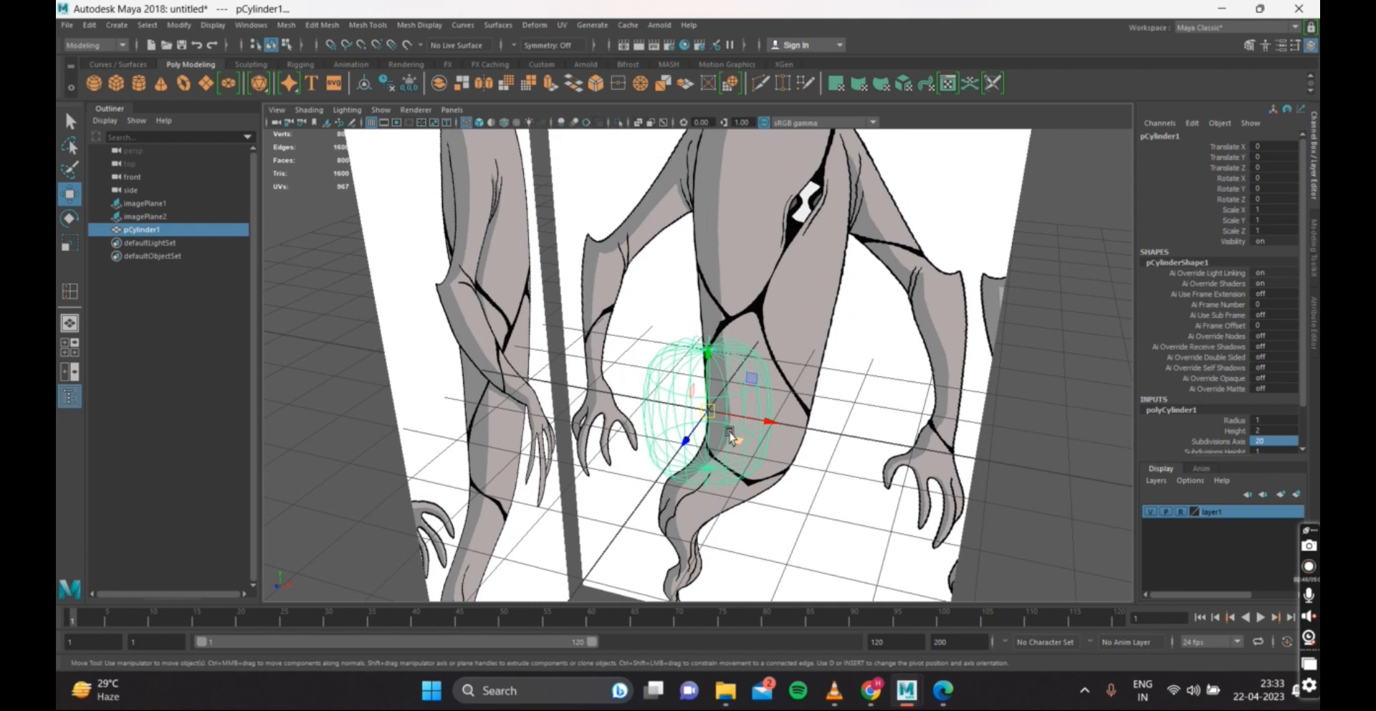
{"action": "key", "text": "5"}
{"action": "left_click_drag", "start_coordinate": [829, 403], "coordinate": [810, 403], "text": "alt"}
{"action": "key", "text": "1"}
{"action": "key", "text": "3"}
{"action": "key", "text": "1"}
{"action": "key", "text": "3"}
{"action": "key", "text": "1"}
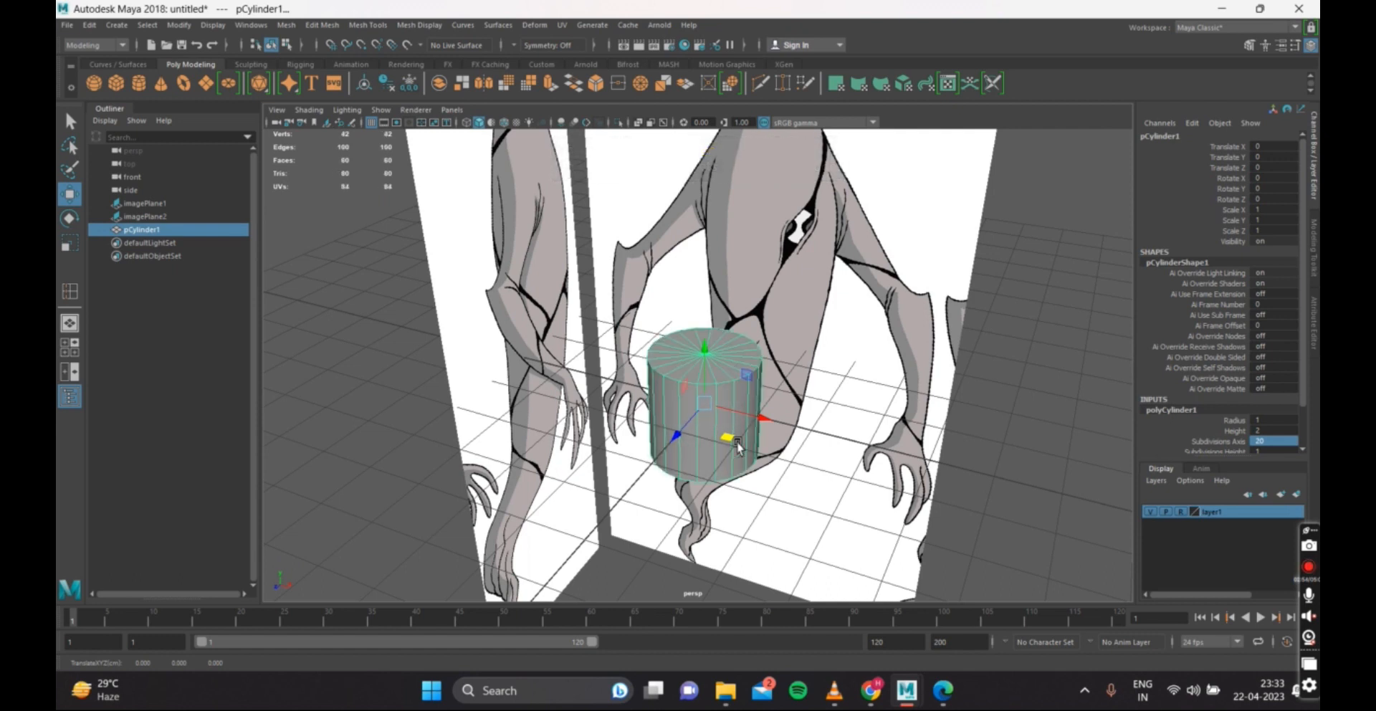
Switch to the front view and bring the cylinder and the ghost's upper body into close view.
{"action": "key", "text": "space"}
{"action": "left_click_drag", "start_coordinate": [847, 372], "coordinate": [850, 410]}
{"action": "scroll", "coordinate": [702, 369], "scroll_direction": "down", "scroll_amount": 1}
{"action": "scroll", "coordinate": [700, 372], "scroll_direction": "up", "scroll_amount": 4}
{"action": "scroll", "coordinate": [706, 380], "scroll_direction": "down", "scroll_amount": 4}
{"action": "scroll", "coordinate": [721, 416], "scroll_direction": "up", "scroll_amount": 3}
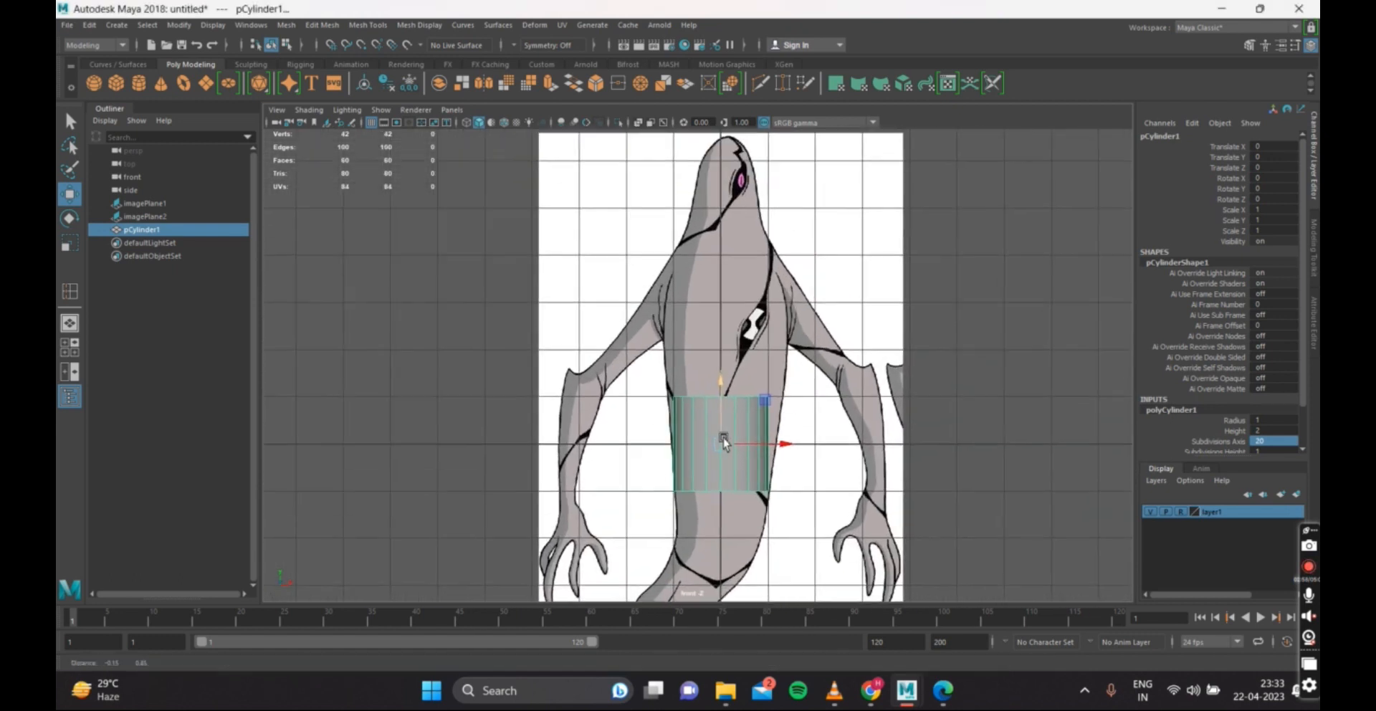
Move the cylinder up over the ghost's upper chest and show the model in wireframe.
{"action": "left_click_drag", "start_coordinate": [716, 420], "coordinate": [714, 373]}
{"action": "key", "text": "4"}
{"action": "scroll", "coordinate": [715, 390], "scroll_direction": "up", "scroll_amount": 3}
{"action": "left_click_drag", "start_coordinate": [712, 450], "coordinate": [708, 258]}
{"action": "middle_click_drag", "start_coordinate": [708, 258], "coordinate": [704, 265], "text": "alt"}
Hide the grid and move the cylinder onto the ghost's head, at about X 0.229 and Y 5.476.
{"action": "left_click", "coordinate": [211, 25]}
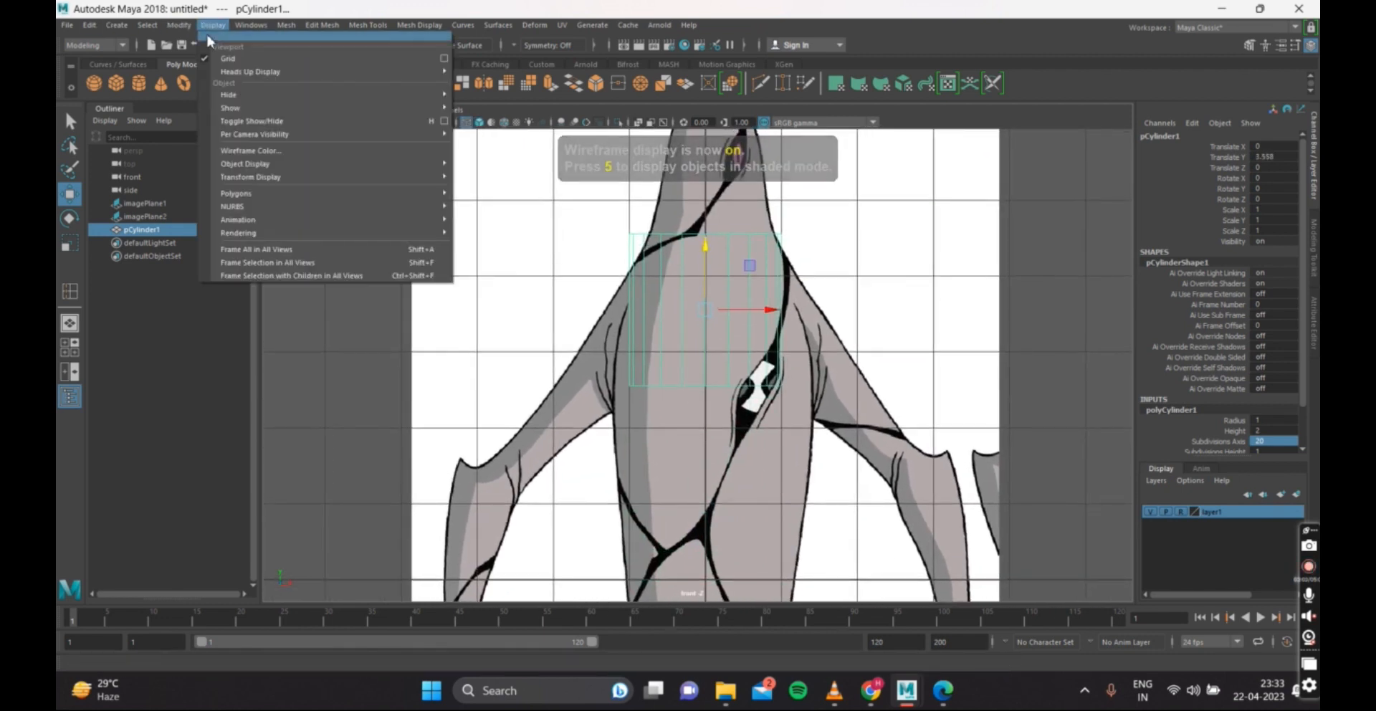
{"action": "left_click", "coordinate": [207, 58]}
{"action": "middle_click_drag", "start_coordinate": [674, 312], "coordinate": [609, 388], "text": "alt"}
{"action": "scroll", "coordinate": [609, 387], "scroll_direction": "up", "scroll_amount": 2}
{"action": "left_click_drag", "start_coordinate": [627, 372], "coordinate": [636, 278]}
{"action": "middle_click_drag", "start_coordinate": [636, 277], "coordinate": [620, 384], "text": "alt"}
{"action": "left_click_drag", "start_coordinate": [612, 371], "coordinate": [618, 289]}
{"action": "middle_click_drag", "start_coordinate": [634, 307], "coordinate": [638, 308], "text": "alt"}
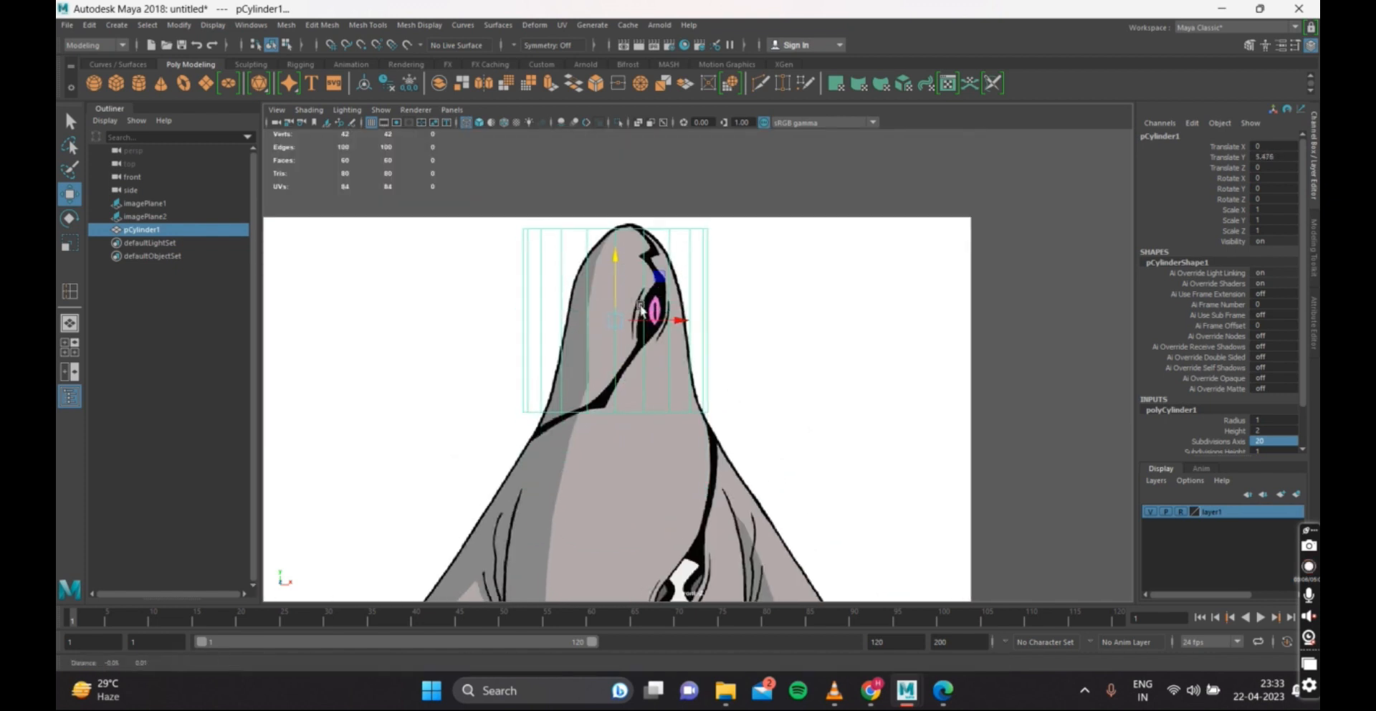
{"action": "left_click_drag", "start_coordinate": [678, 320], "coordinate": [702, 320]}
Select the cylinder's top vertices and scale them inward to match the narrow tip of the head.
{"action": "right_click", "coordinate": [831, 201]}
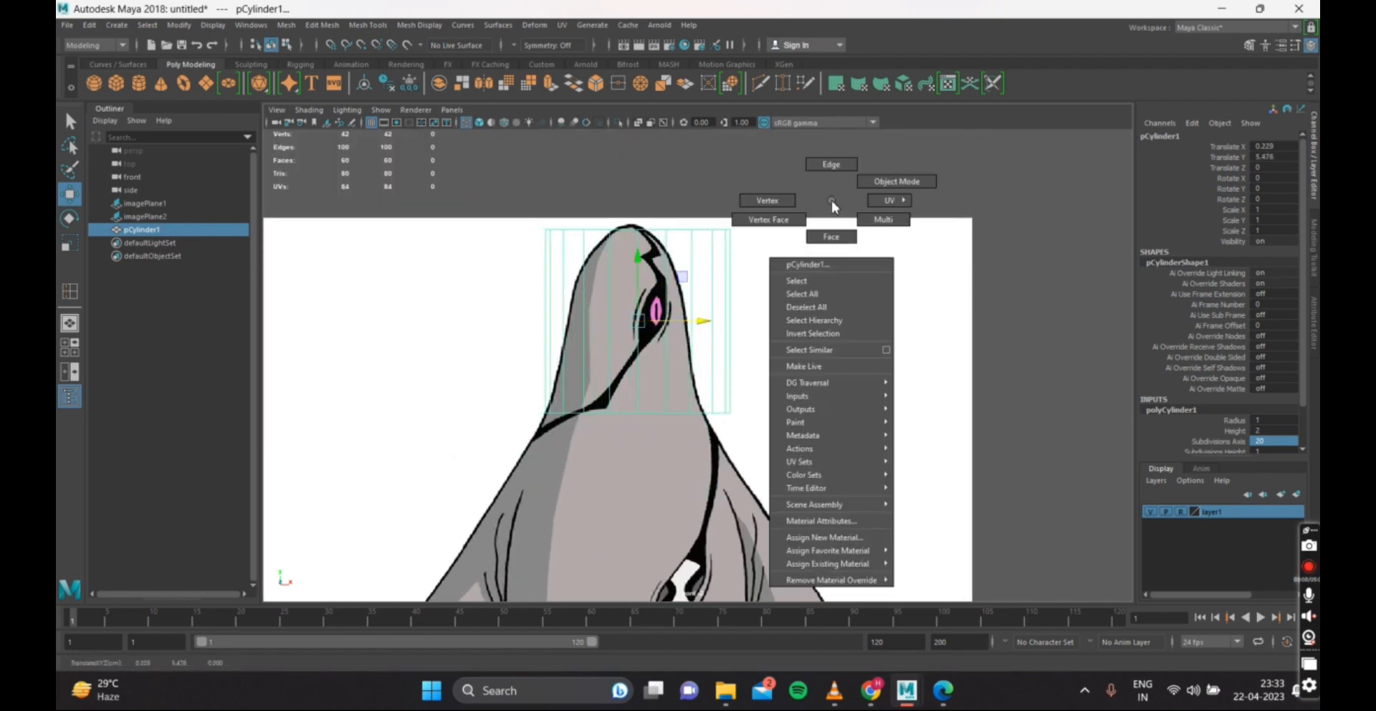
{"action": "right_click_drag", "start_coordinate": [822, 192], "coordinate": [723, 229]}
{"action": "left_click_drag", "start_coordinate": [723, 229], "coordinate": [555, 279]}
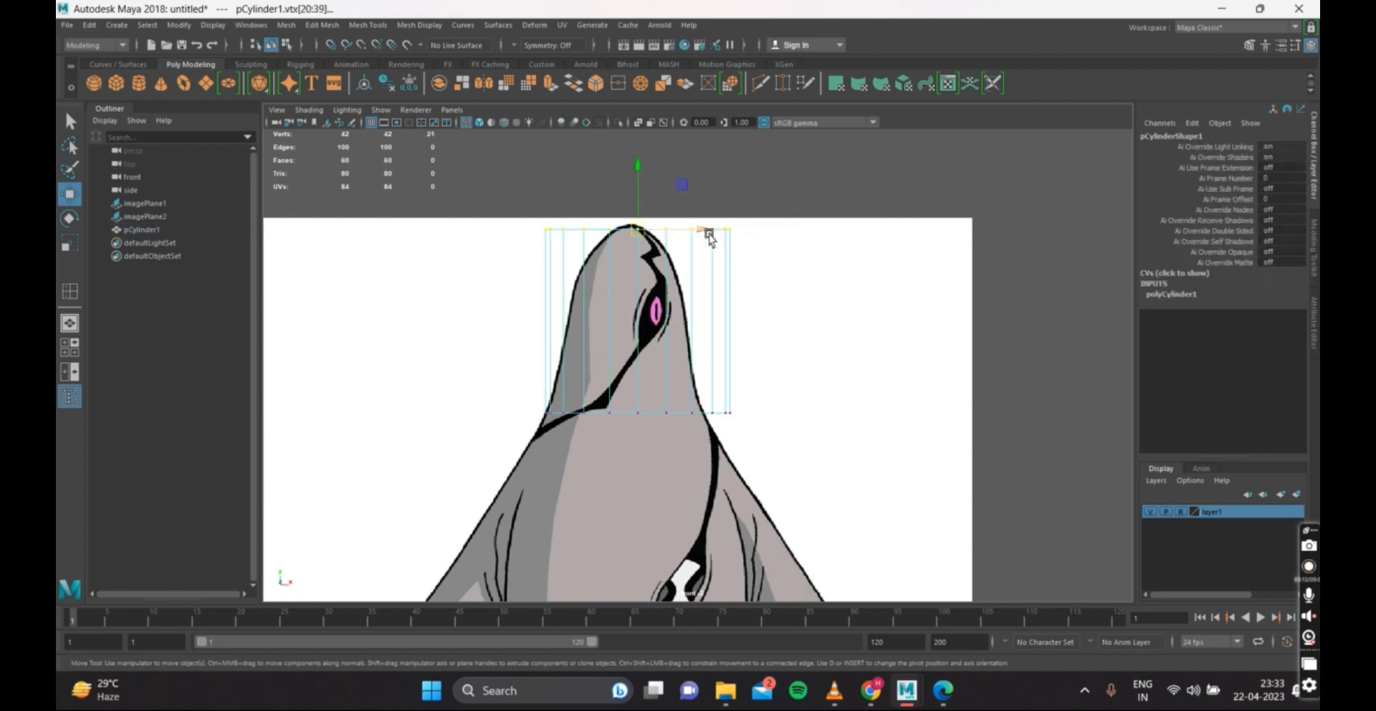
{"action": "key", "text": "r"}
{"action": "left_click_drag", "start_coordinate": [640, 231], "coordinate": [536, 298]}
{"action": "scroll", "coordinate": [656, 256], "scroll_direction": "up", "scroll_amount": 3}
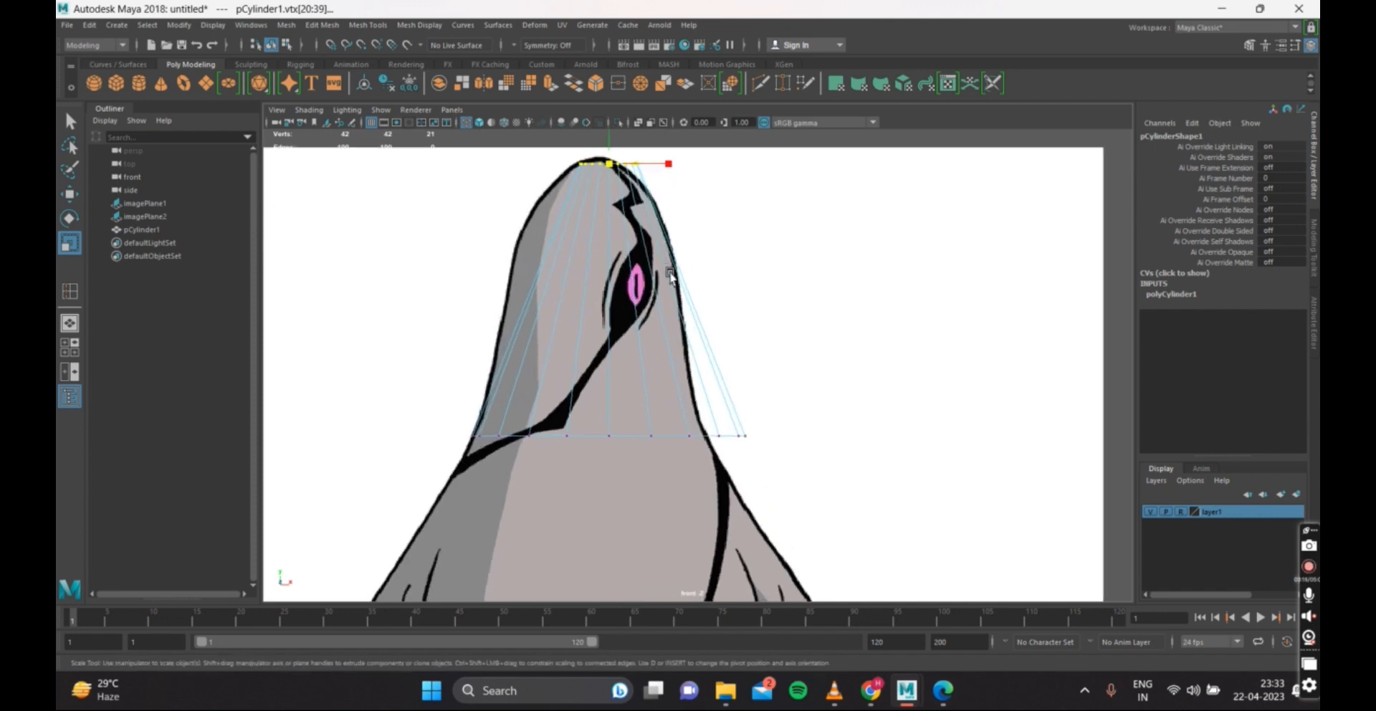
Select all of the cylinder's vertices and shift them slightly sideways and up to align with the head outline.
{"action": "scroll", "coordinate": [755, 272], "scroll_direction": "down", "scroll_amount": 4}
{"action": "left_click_drag", "start_coordinate": [792, 215], "coordinate": [507, 483]}
{"action": "key", "text": "w"}
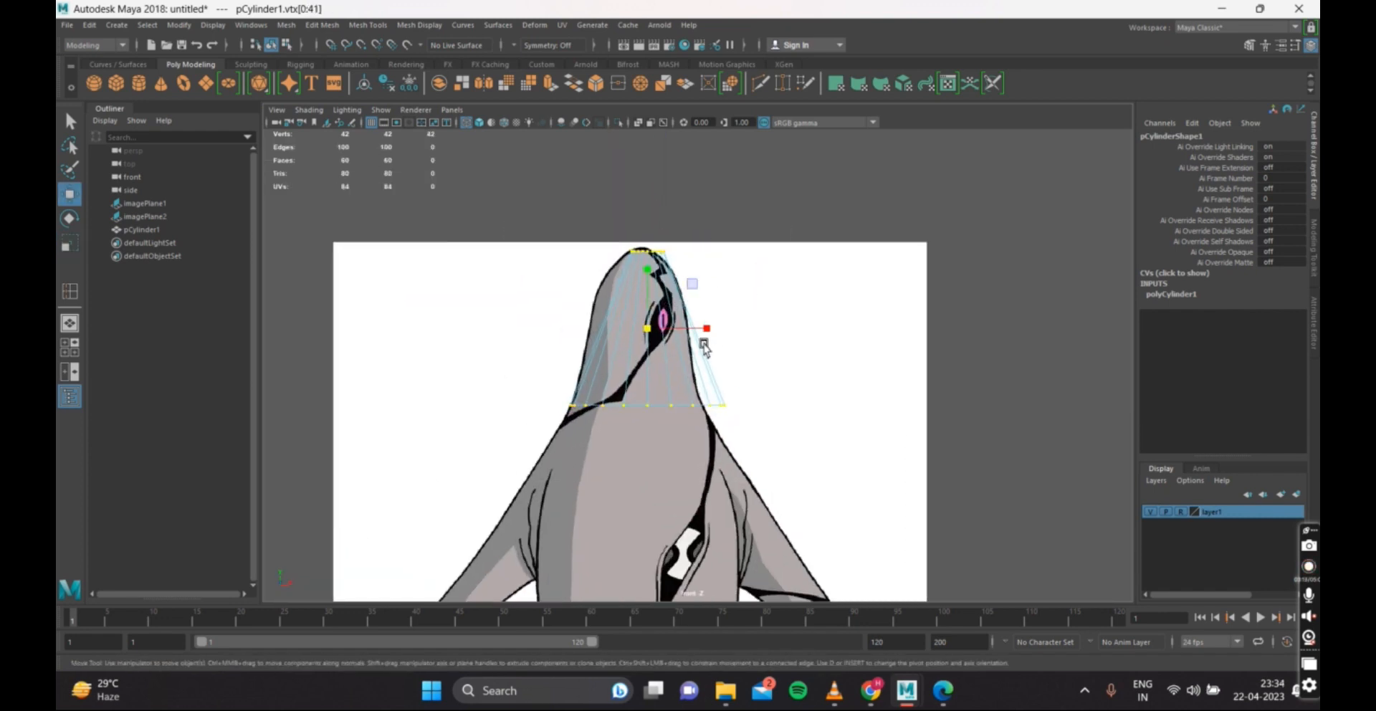
{"action": "left_click_drag", "start_coordinate": [699, 331], "coordinate": [693, 331]}
{"action": "scroll", "coordinate": [687, 316], "scroll_direction": "up", "scroll_amount": 3}
{"action": "middle_click_drag", "start_coordinate": [685, 314], "coordinate": [707, 354], "text": "alt"}
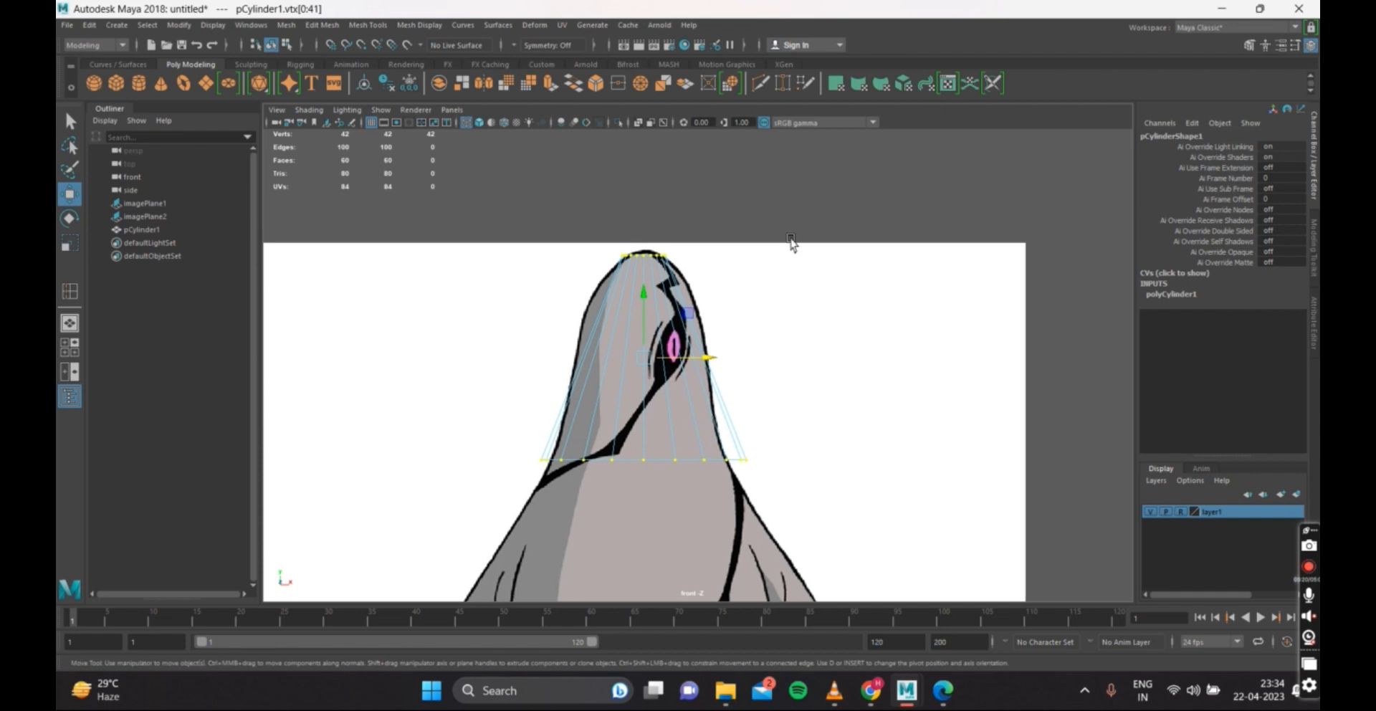
{"action": "left_click_drag", "start_coordinate": [647, 324], "coordinate": [647, 321]}
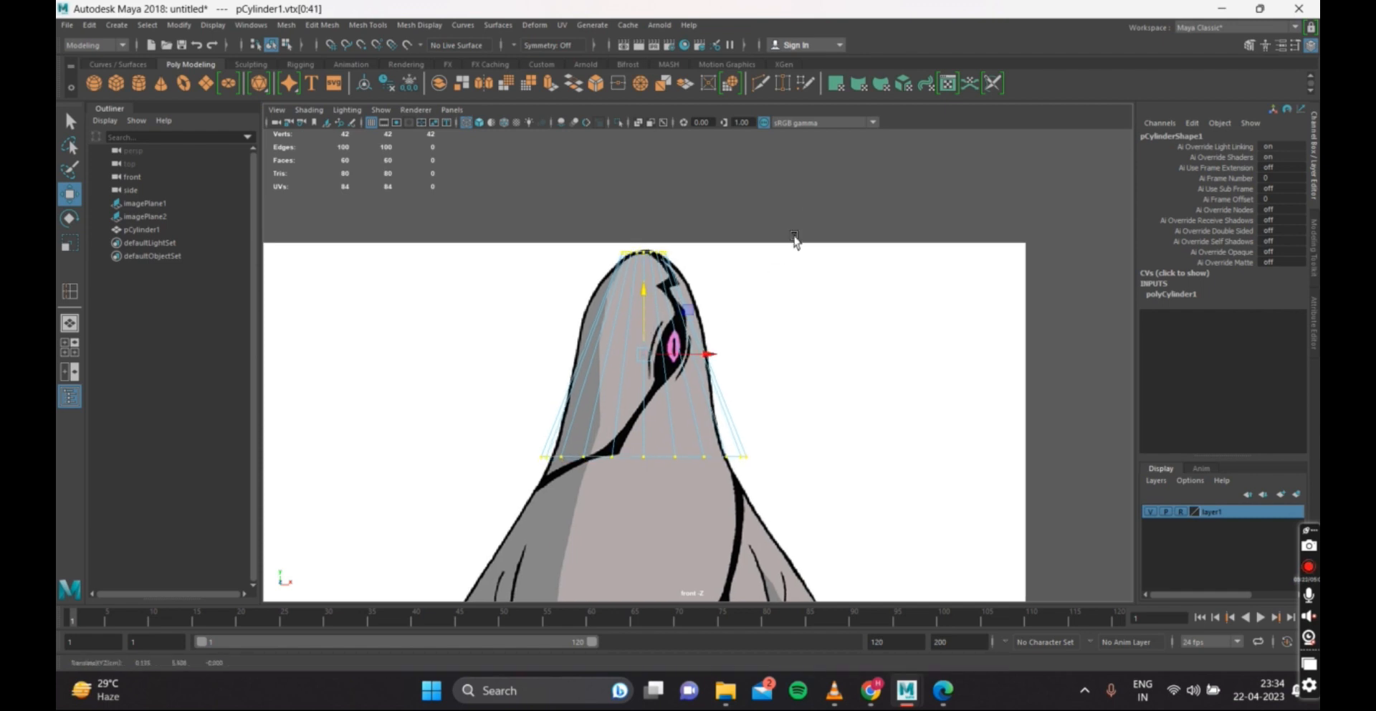
{"action": "scroll", "coordinate": [686, 288], "scroll_direction": "up", "scroll_amount": 3}
{"action": "middle_click_drag", "start_coordinate": [686, 288], "coordinate": [693, 286], "text": "alt"}
{"action": "left_click", "coordinate": [689, 348]}
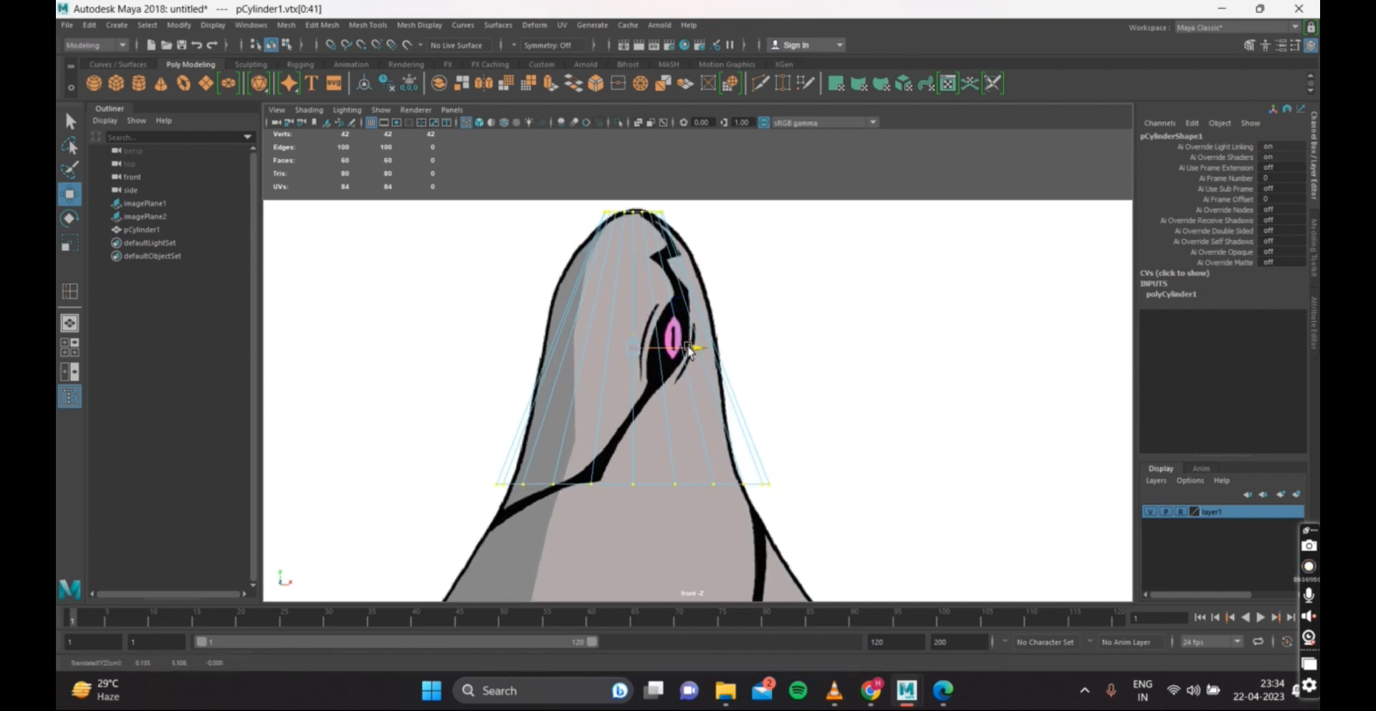
Return to object mode and insert three horizontal edge loops around the upper part of the head cylinder.
{"action": "right_click", "coordinate": [812, 190]}
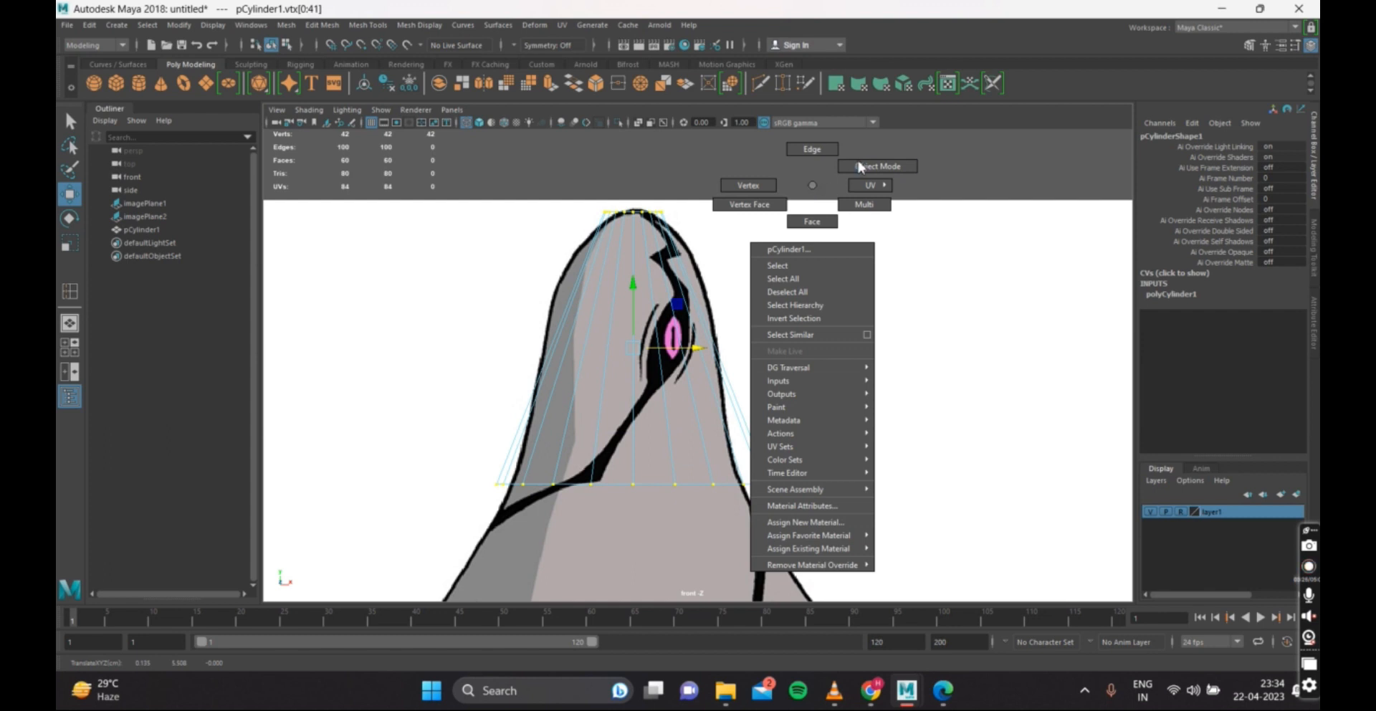
{"action": "left_click", "coordinate": [861, 167]}
{"action": "right_click", "coordinate": [857, 183], "text": "shift"}
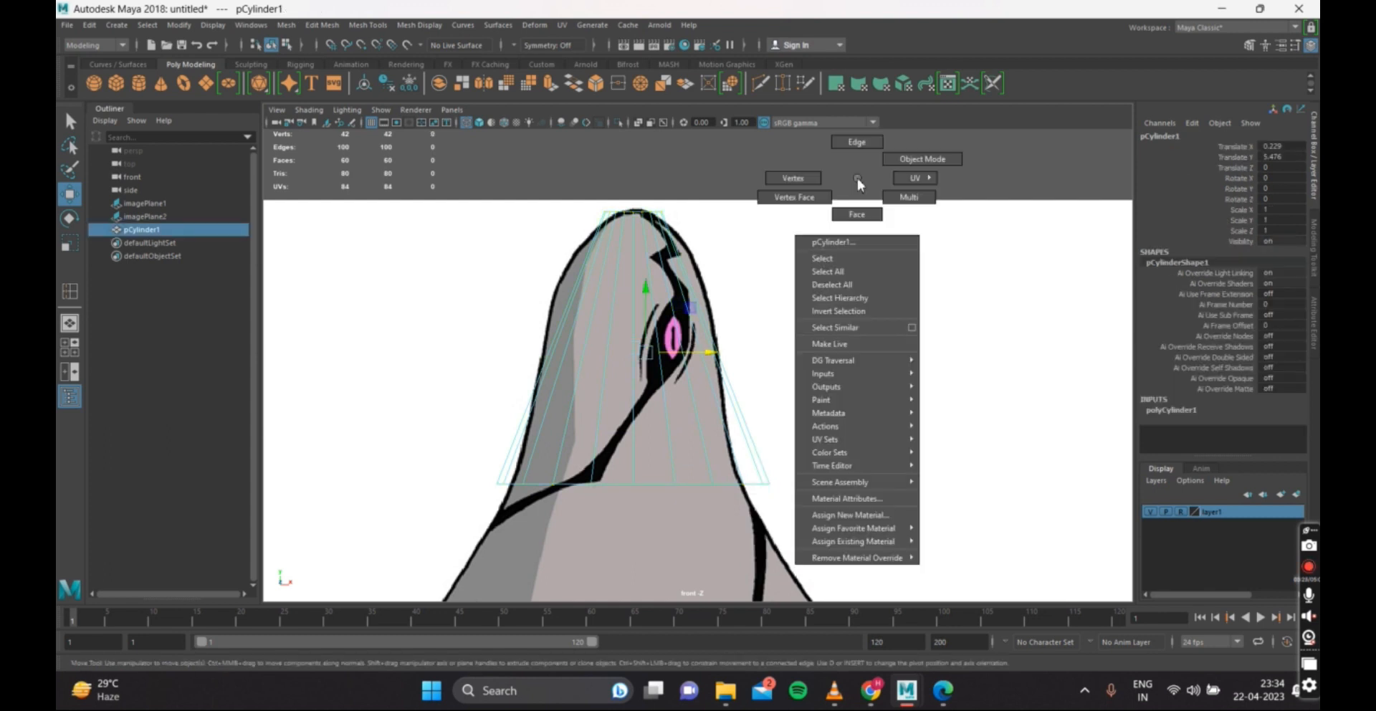
{"action": "right_click_drag", "start_coordinate": [858, 184], "coordinate": [810, 199], "text": "shift"}
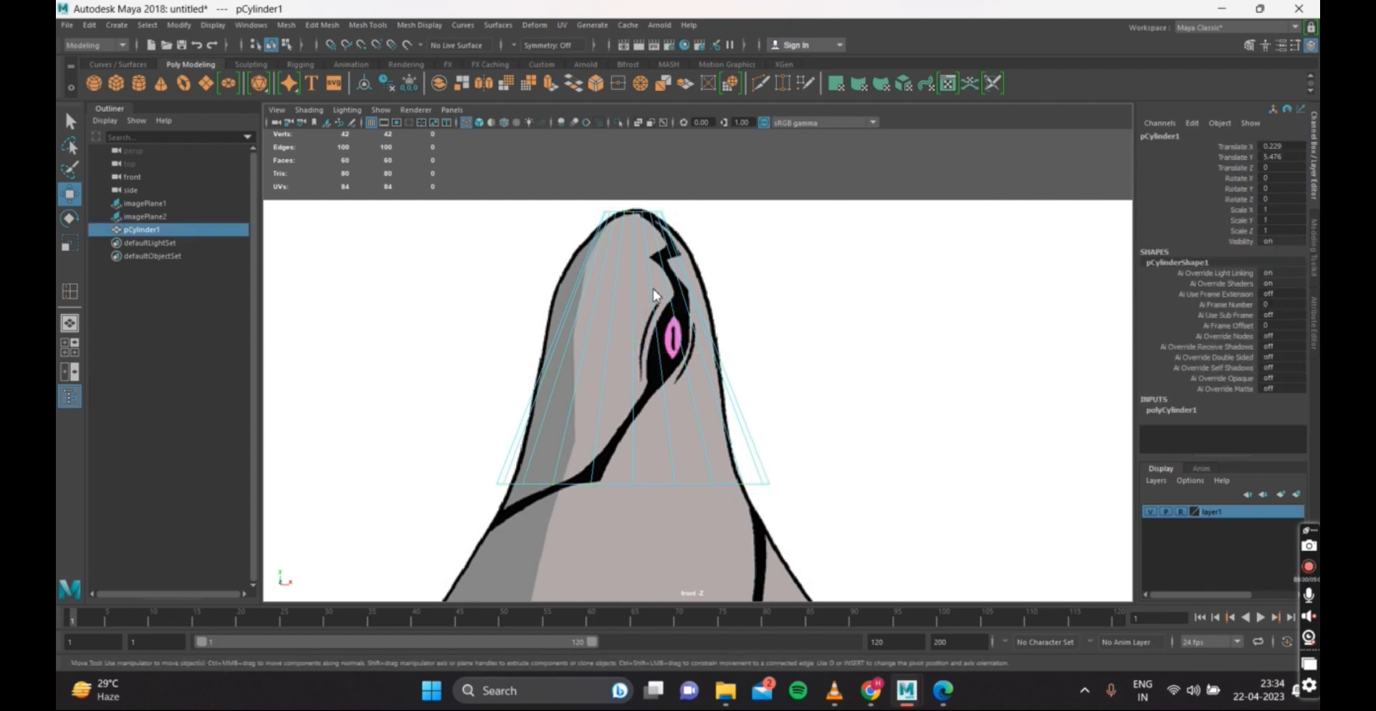
{"action": "left_click_drag", "start_coordinate": [648, 242], "coordinate": [649, 260]}
{"action": "left_click", "coordinate": [647, 249]}
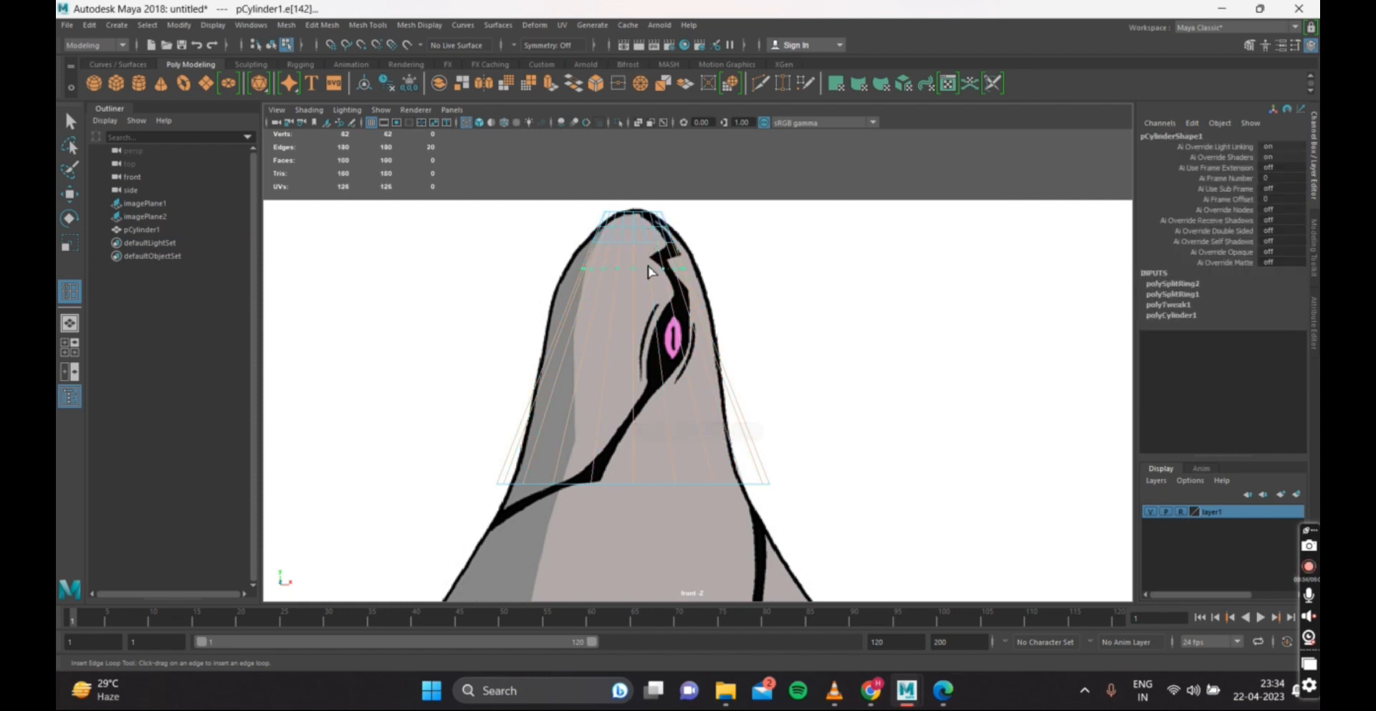
{"action": "left_click", "coordinate": [649, 270]}
Switch to edge mode and scale the edge loops nearest the head's tip to follow the rounded top of the reference.
{"action": "right_click_drag", "start_coordinate": [732, 163], "coordinate": [730, 148]}
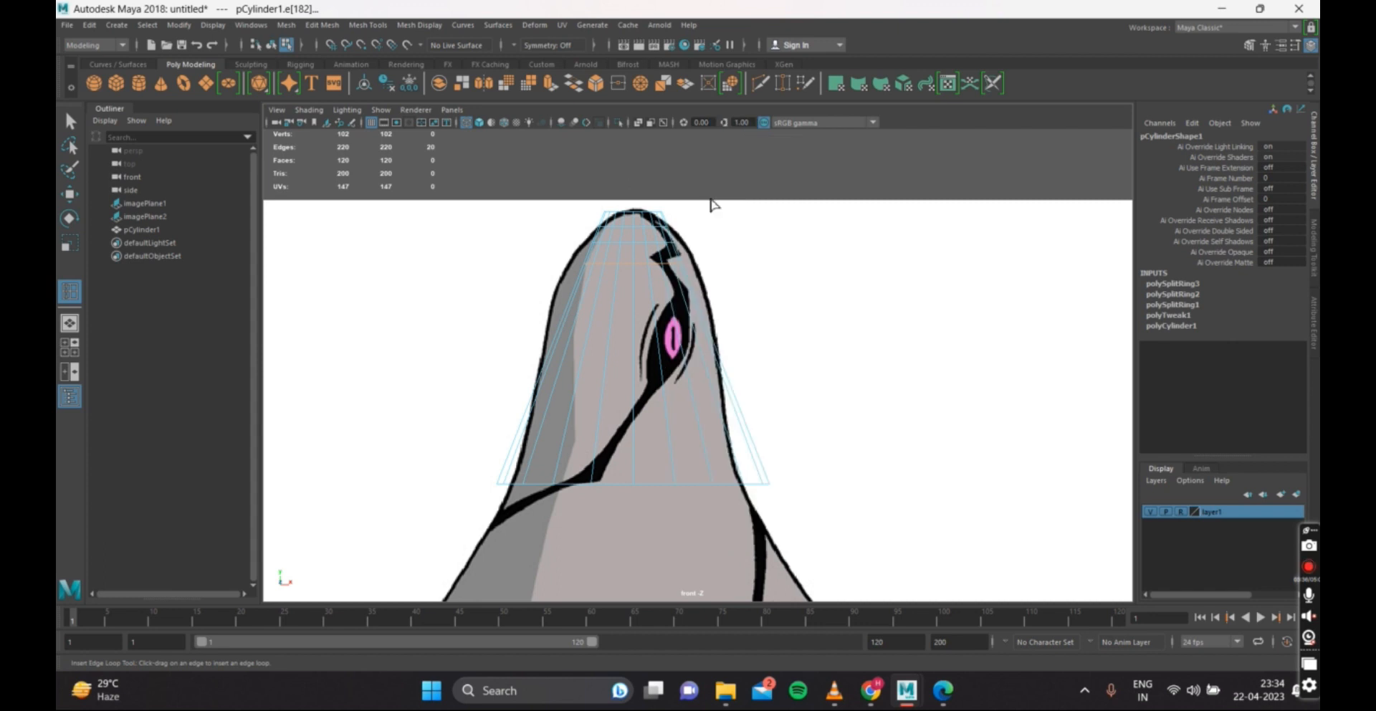
{"action": "scroll", "coordinate": [668, 265], "scroll_direction": "up", "scroll_amount": 2}
{"action": "scroll", "coordinate": [668, 266], "scroll_direction": "down", "scroll_amount": 1}
{"action": "key", "text": "w"}
{"action": "left_click", "coordinate": [633, 222]}
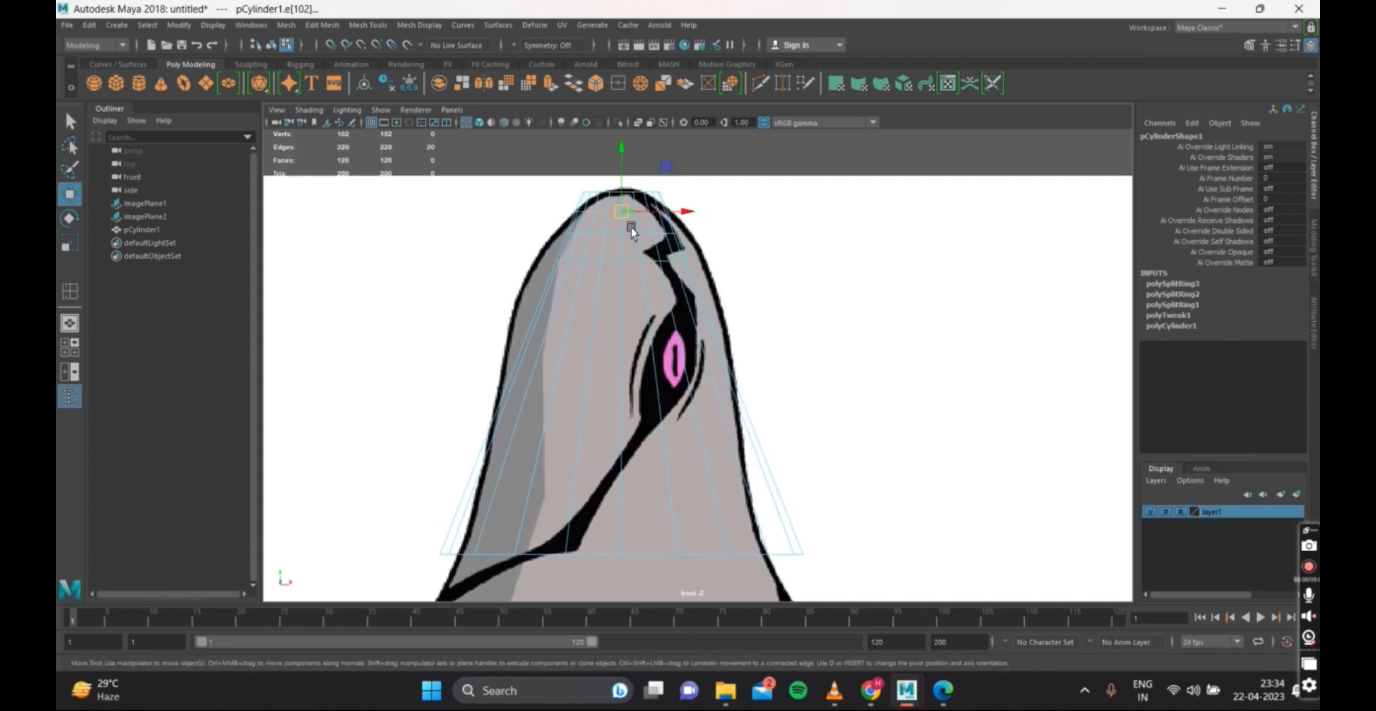
{"action": "key", "text": "r"}
{"action": "left_click_drag", "start_coordinate": [620, 213], "coordinate": [636, 222]}
{"action": "right_click", "coordinate": [634, 167]}
{"action": "scroll", "coordinate": [619, 197], "scroll_direction": "up", "scroll_amount": 1}
{"action": "double_click", "coordinate": [585, 155]}
{"action": "middle_click_drag", "start_coordinate": [625, 198], "coordinate": [646, 279], "text": "alt"}
{"action": "left_click_drag", "start_coordinate": [627, 236], "coordinate": [617, 263]}
Scale the next inserted edge loops below the tip so they meet the head outline on both sides.
{"action": "double_click", "coordinate": [619, 259]}
{"action": "middle_click_drag", "start_coordinate": [620, 268], "coordinate": [634, 261], "text": "alt"}
{"action": "double_click", "coordinate": [645, 278]}
{"action": "left_click_drag", "start_coordinate": [638, 279], "coordinate": [627, 282]}
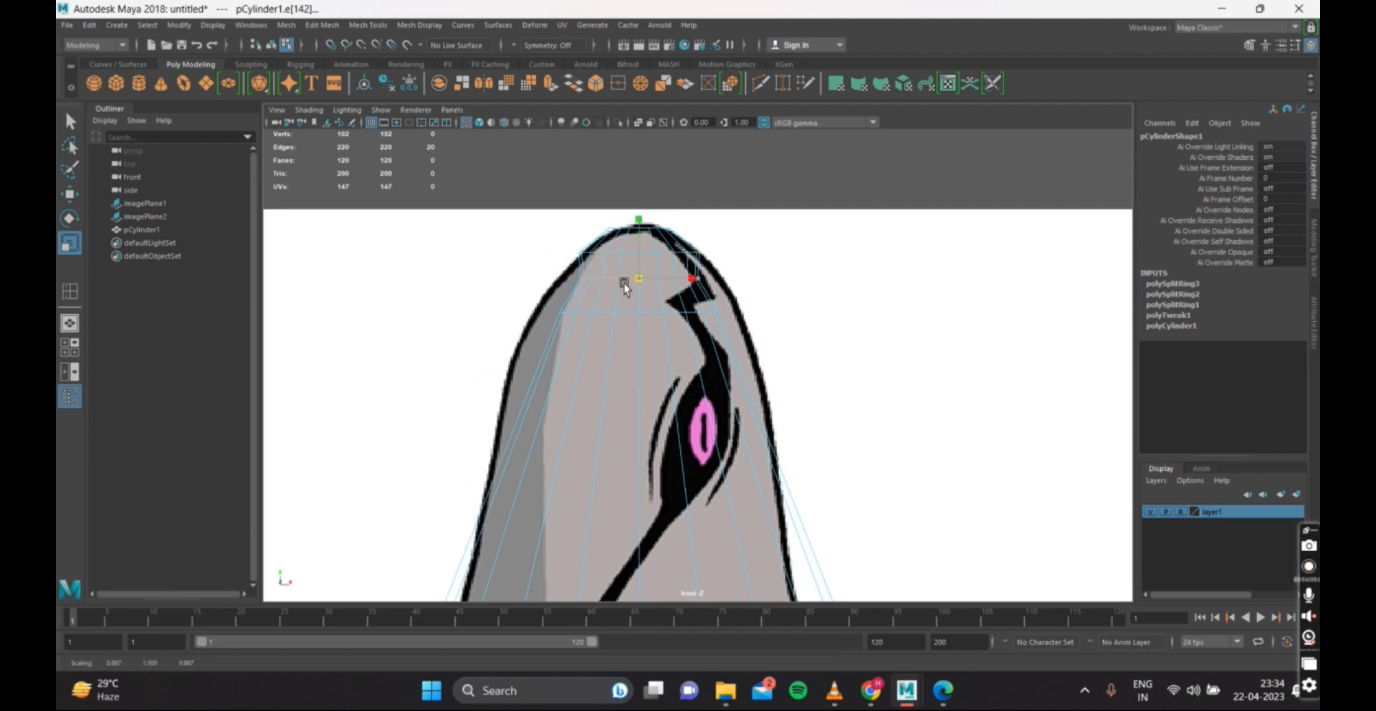
{"action": "middle_click_drag", "start_coordinate": [661, 299], "coordinate": [674, 285], "text": "alt"}
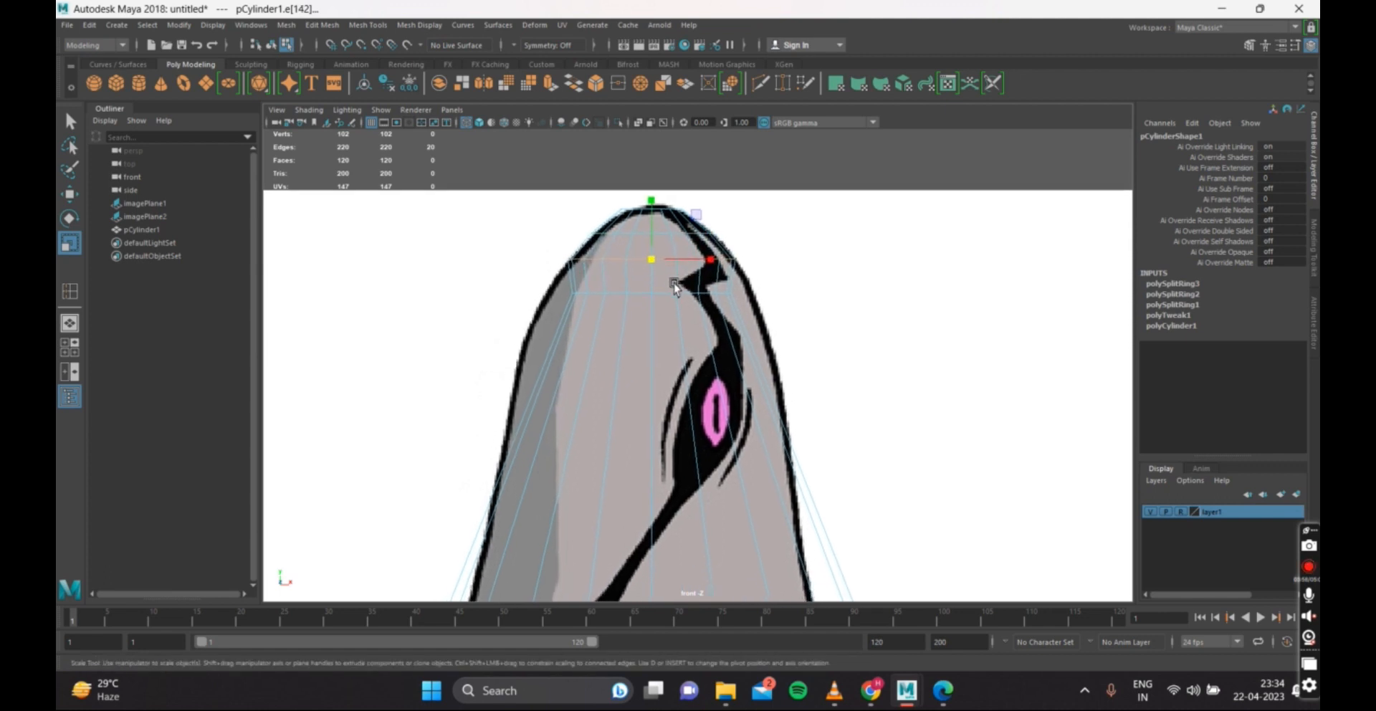
{"action": "double_click", "coordinate": [656, 294]}
{"action": "left_click_drag", "start_coordinate": [652, 294], "coordinate": [687, 328]}
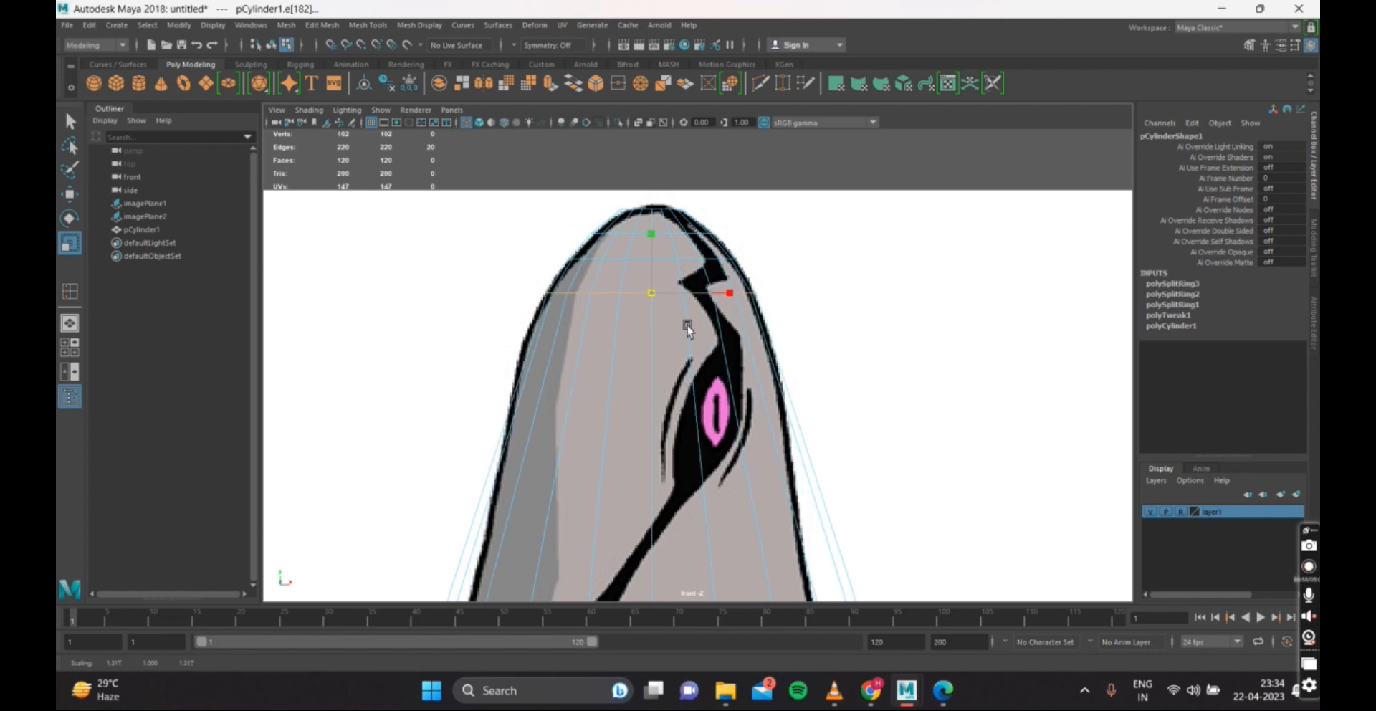
Insert three more horizontal edge loops down the middle and lower part of the head.
{"action": "middle_click_drag", "start_coordinate": [688, 329], "coordinate": [765, 288], "text": "alt"}
{"action": "middle_click_drag", "start_coordinate": [842, 240], "coordinate": [842, 279], "text": "alt"}
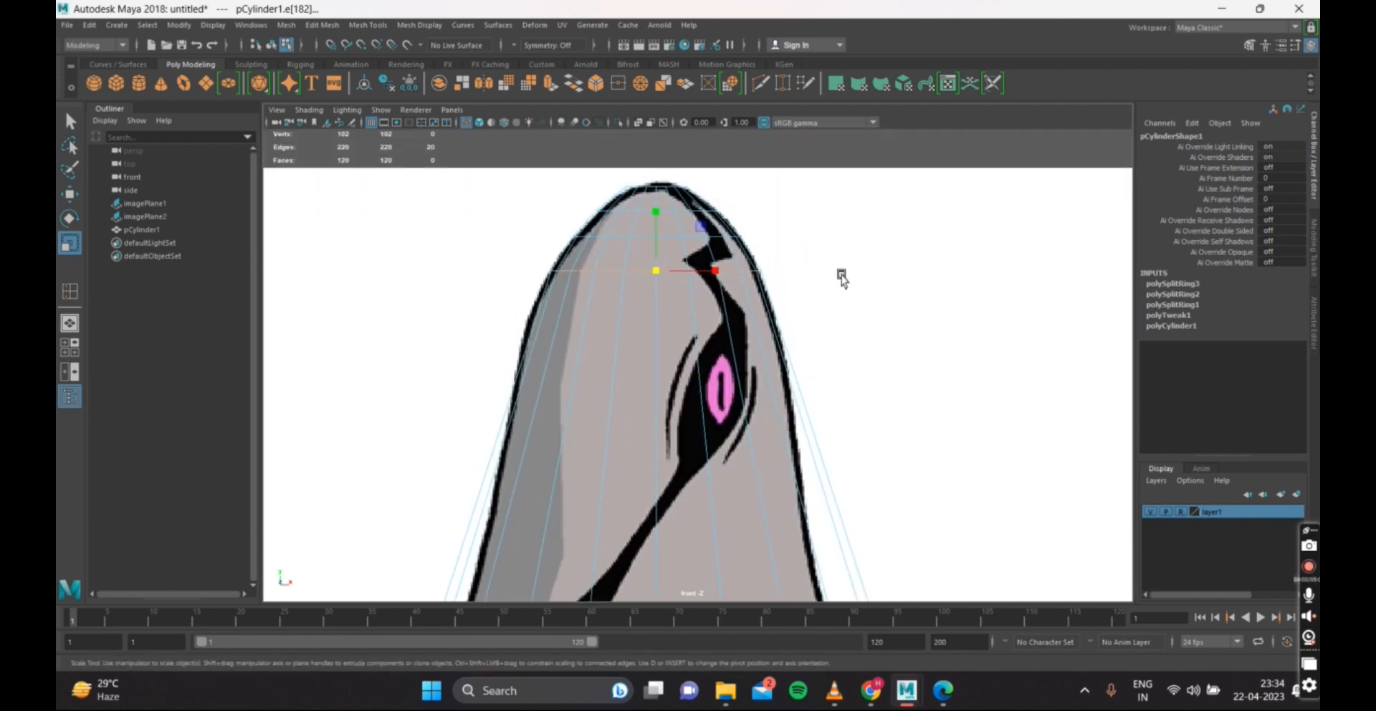
{"action": "right_click_drag", "start_coordinate": [846, 281], "coordinate": [843, 373]}
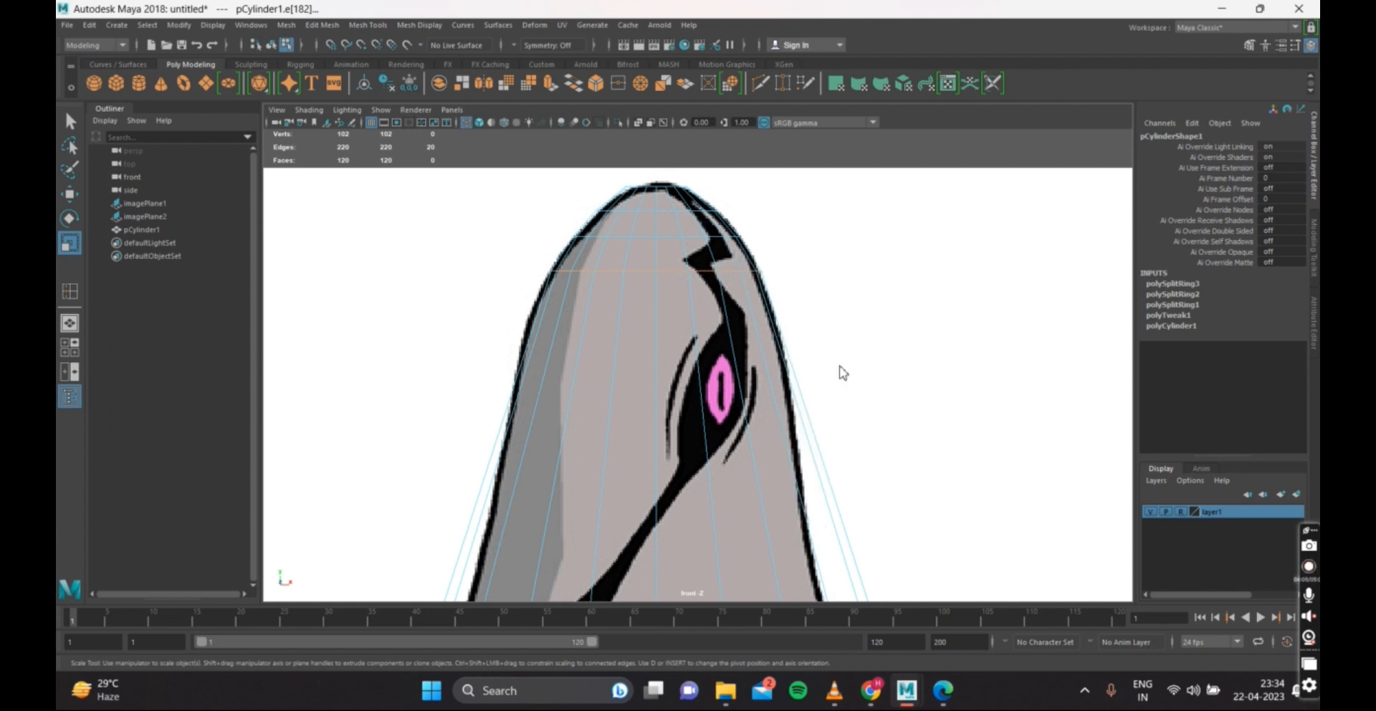
{"action": "left_click", "coordinate": [560, 320]}
{"action": "middle_click_drag", "start_coordinate": [611, 379], "coordinate": [620, 348], "text": "alt"}
{"action": "left_click", "coordinate": [615, 393]}
{"action": "middle_click_drag", "start_coordinate": [629, 432], "coordinate": [622, 385], "text": "alt"}
{"action": "left_click", "coordinate": [613, 407]}
{"action": "middle_click_drag", "start_coordinate": [690, 296], "coordinate": [681, 367], "text": "alt"}
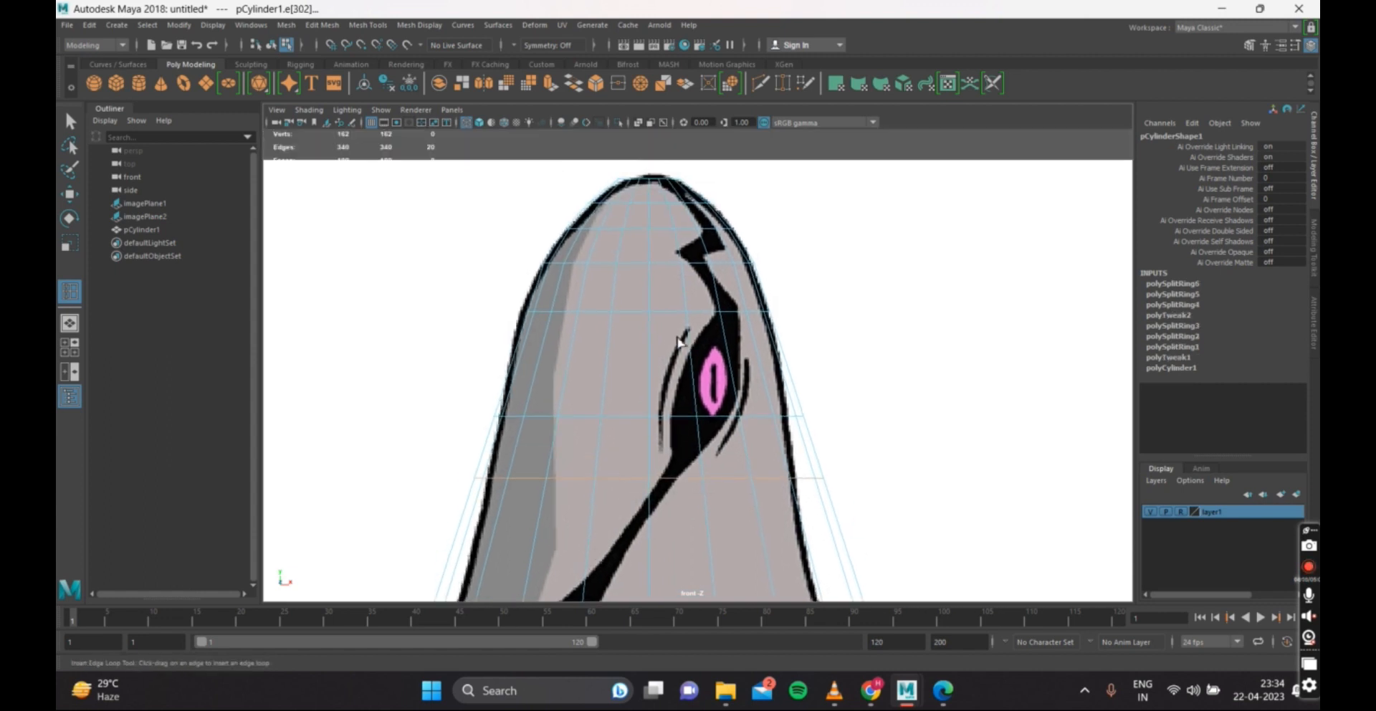
Scale the upper two of the new edge loops to match the head's width around the eye.
{"action": "key", "text": "w"}
{"action": "left_click", "coordinate": [615, 319]}
{"action": "left_click", "coordinate": [654, 334]}
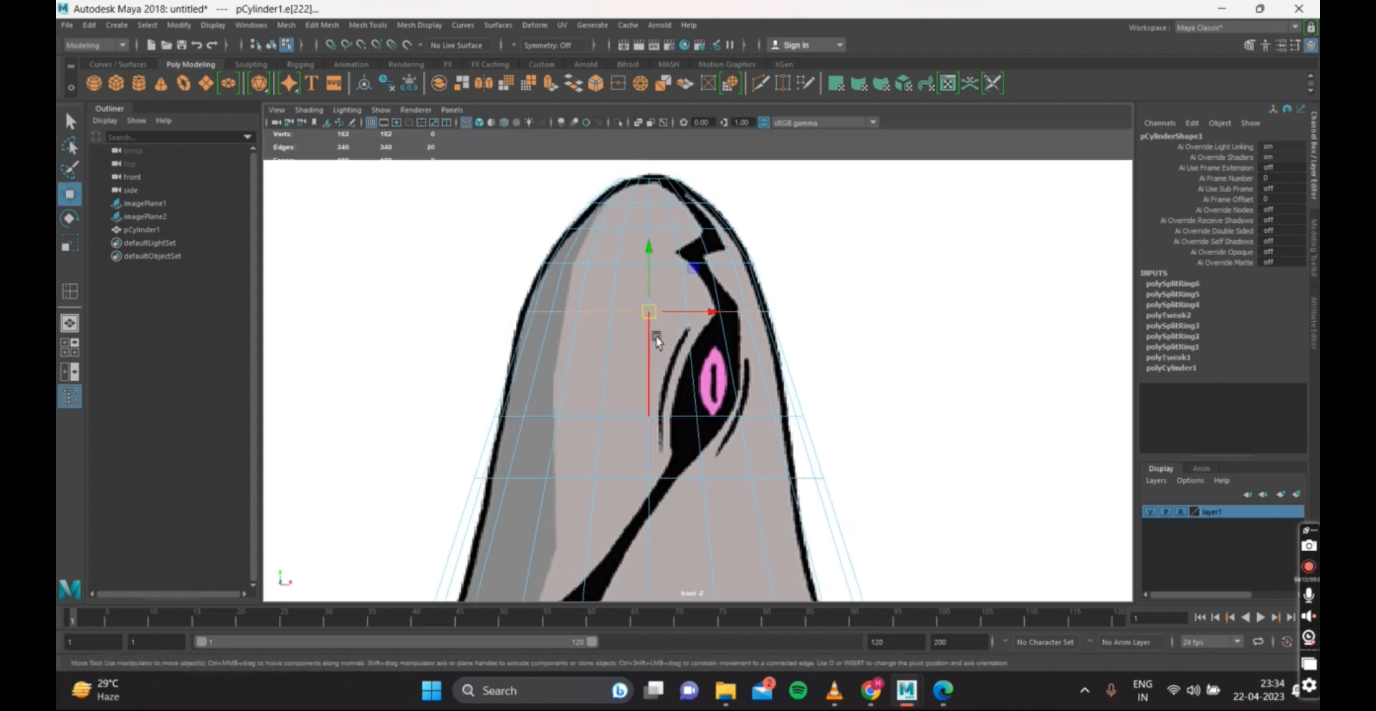
{"action": "key", "text": "r"}
{"action": "left_click_drag", "start_coordinate": [649, 312], "coordinate": [658, 326]}
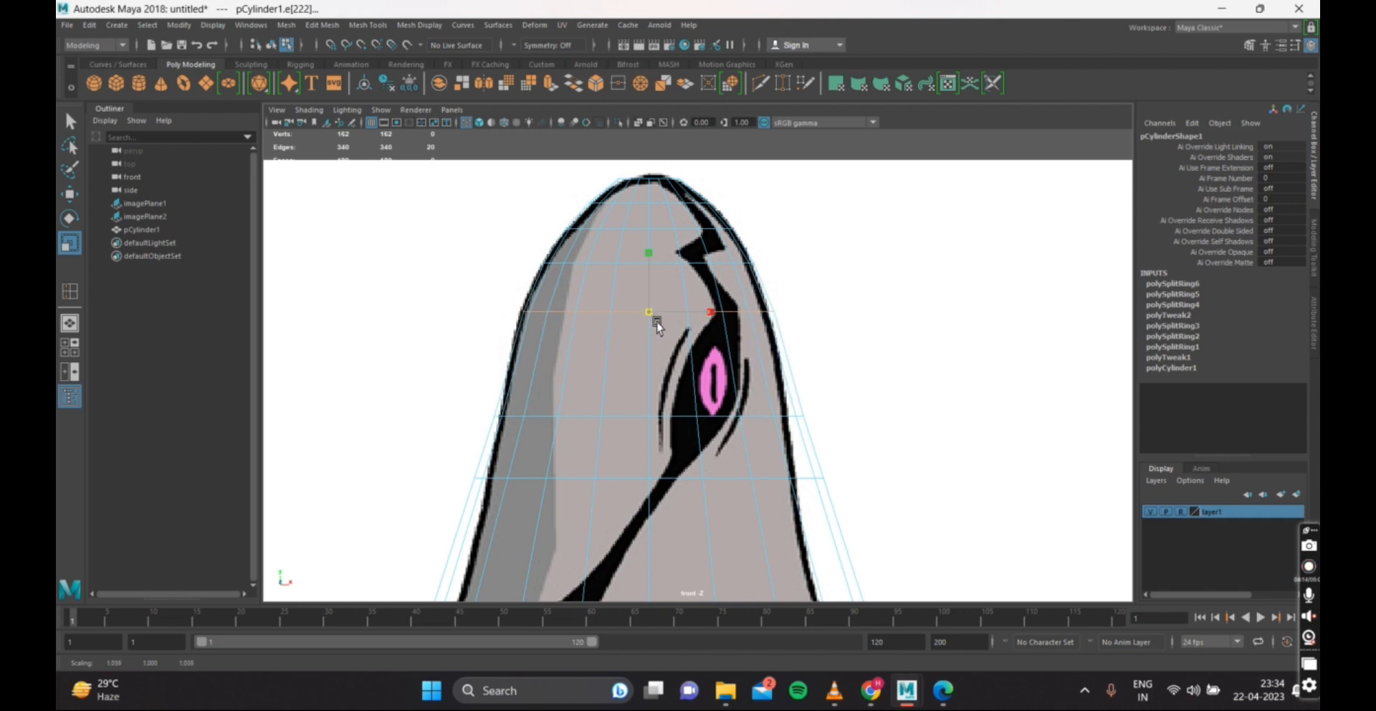
{"action": "left_click", "coordinate": [653, 391]}
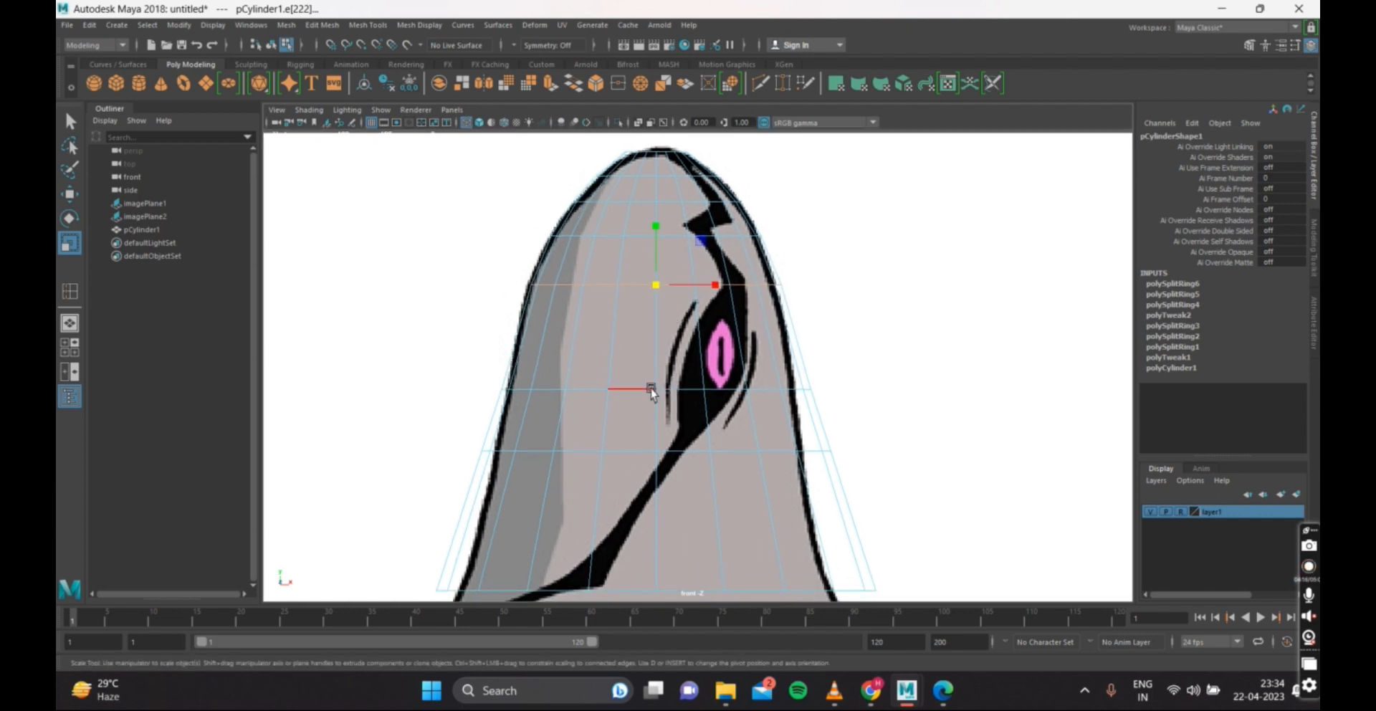
{"action": "left_click_drag", "start_coordinate": [653, 395], "coordinate": [643, 395]}
{"action": "left_click", "coordinate": [660, 327]}
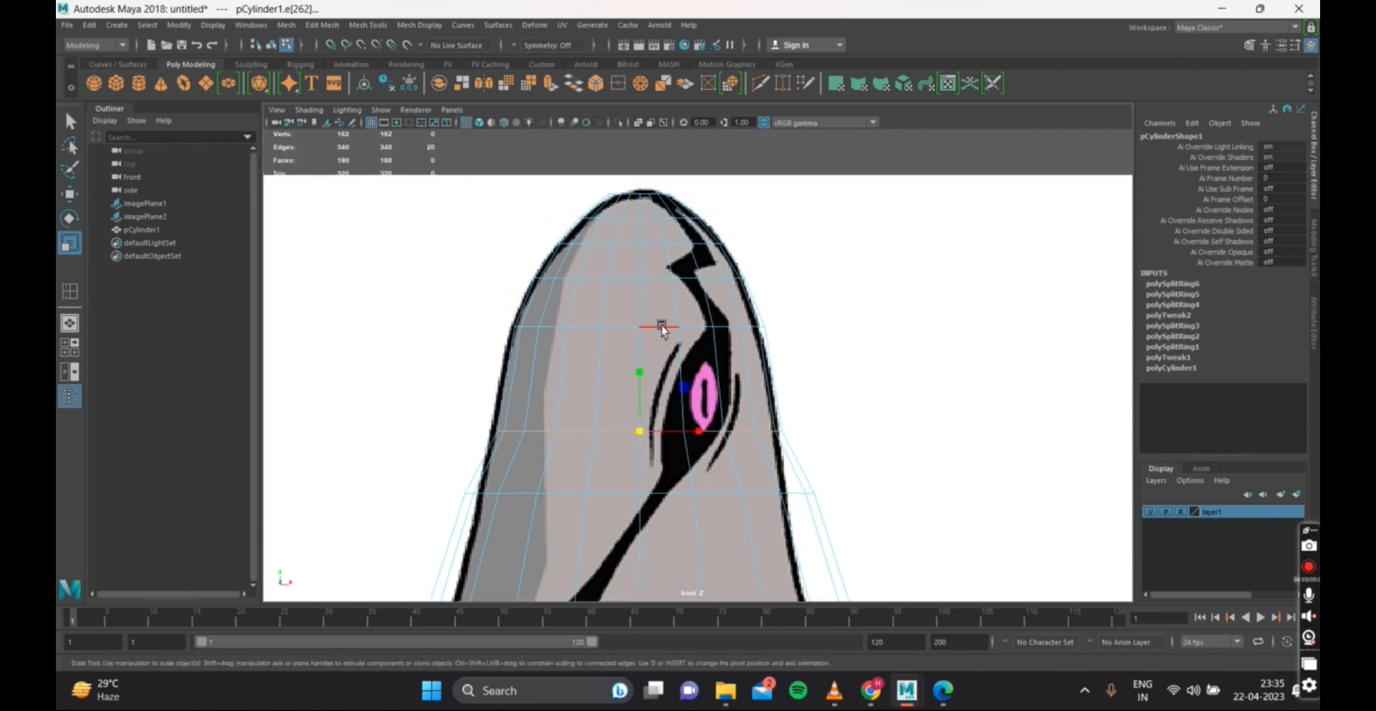
{"action": "left_click_drag", "start_coordinate": [639, 329], "coordinate": [634, 329]}
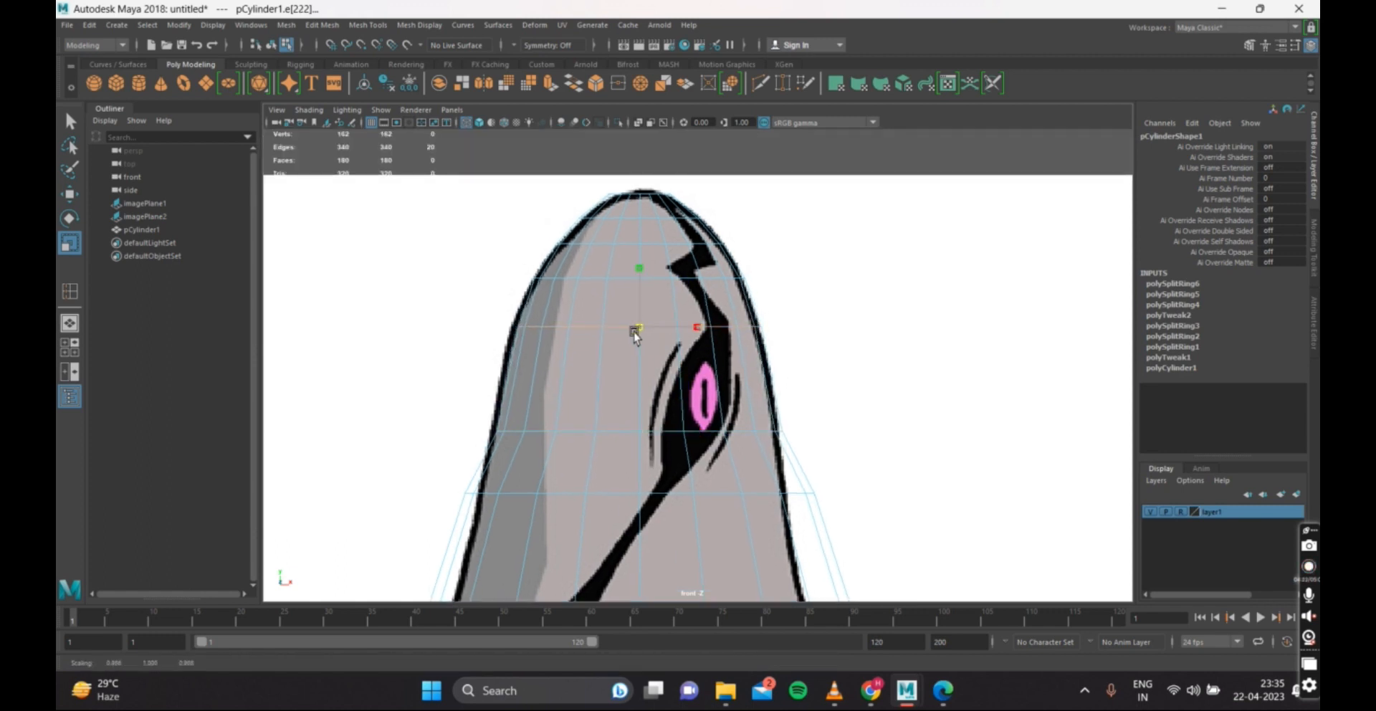
Raise the edge loop at the lower end of the eye to eye level and scale it inward to the outline.
{"action": "middle_click_drag", "start_coordinate": [664, 435], "coordinate": [666, 348], "text": "alt"}
{"action": "left_click", "coordinate": [656, 349]}
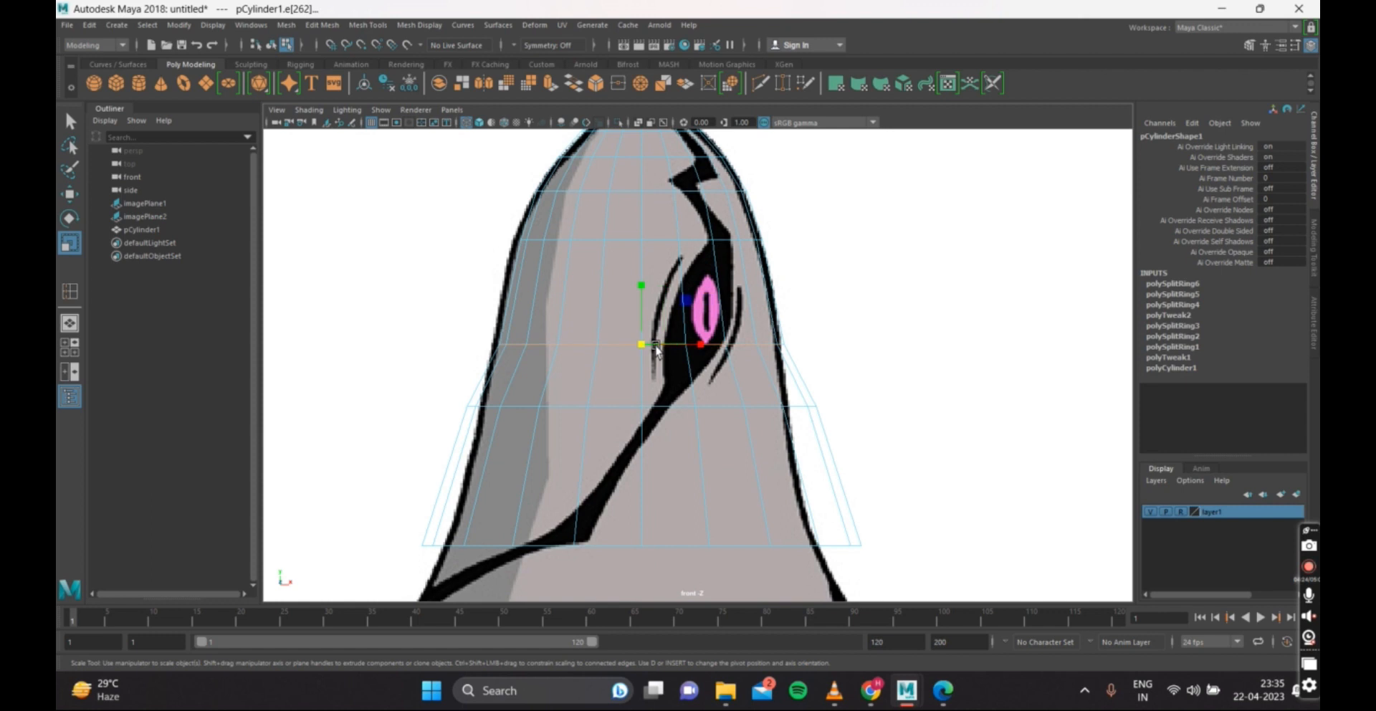
{"action": "mouse_move", "coordinate": [644, 347]}
{"action": "left_mouse_down"}
{"action": "mouse_move", "coordinate": [643, 305]}
{"action": "mouse_move", "coordinate": [641, 324]}
{"action": "left_mouse_up"}
{"action": "key", "text": "w"}
{"action": "key", "text": "r"}
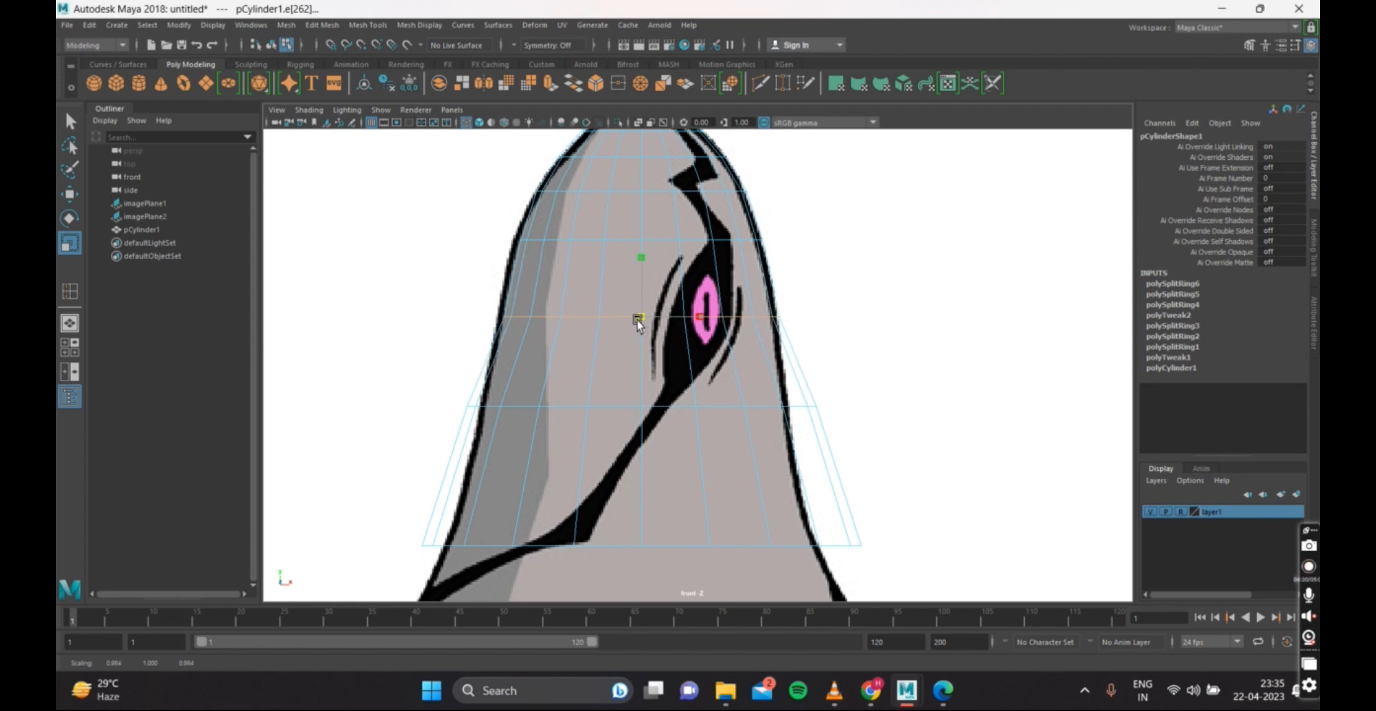
Scale the lowest inserted head loop inward to the outline and reposition it slightly higher, below the eye.
{"action": "double_click", "coordinate": [643, 407]}
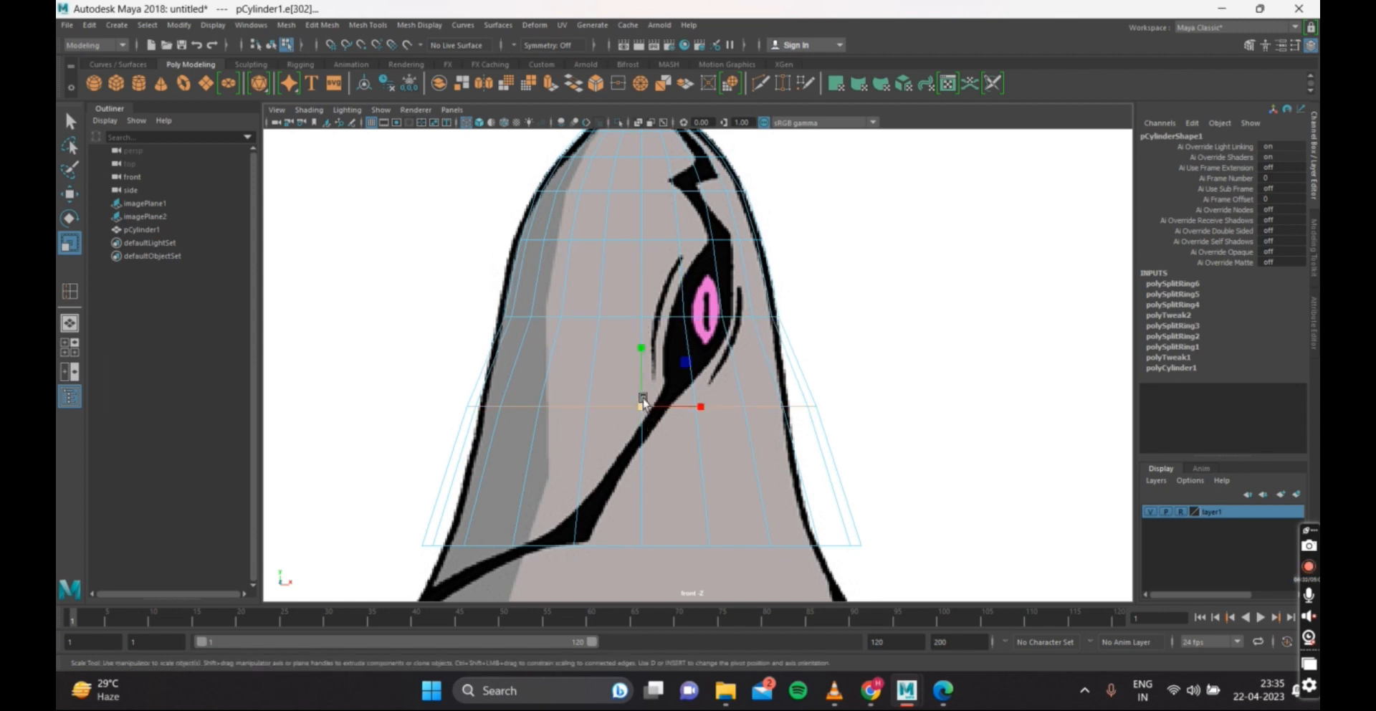
{"action": "key", "text": "w"}
{"action": "left_click_drag", "start_coordinate": [643, 406], "coordinate": [597, 410]}
{"action": "key", "text": "r"}
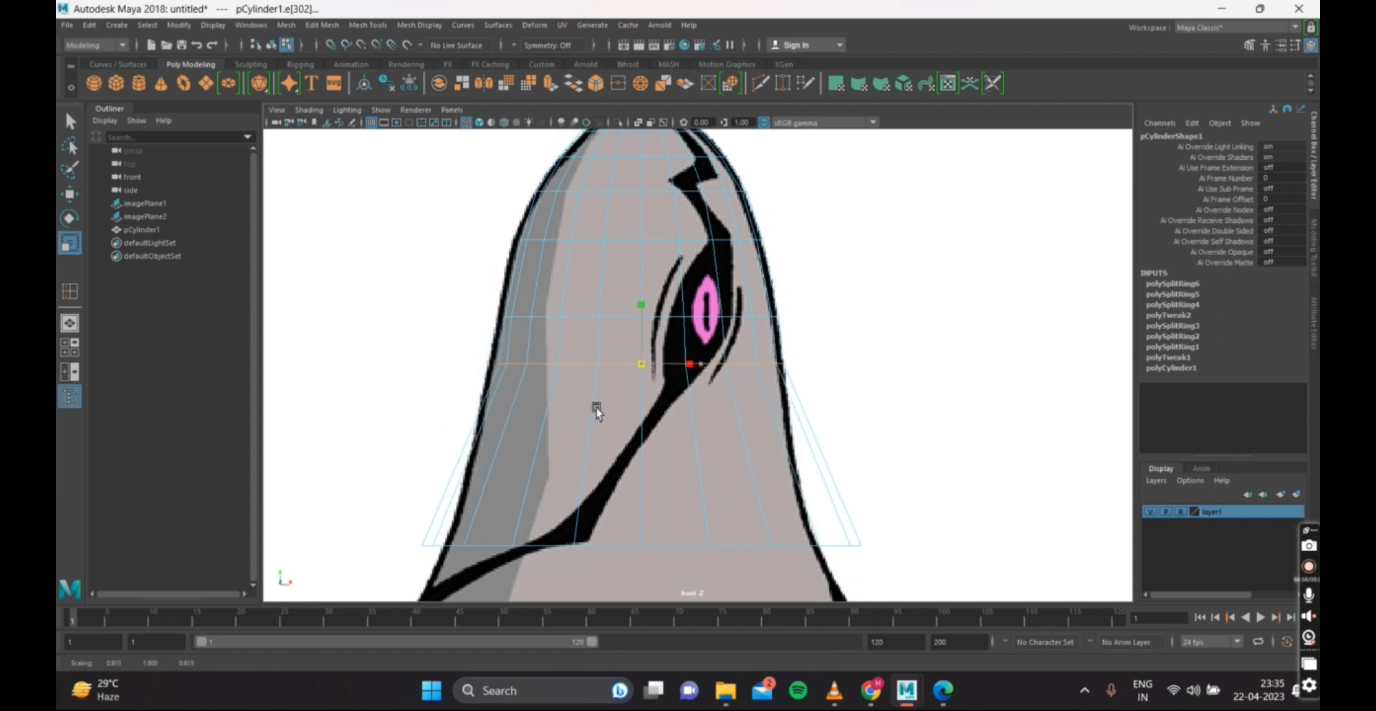
{"action": "key", "text": "w"}
{"action": "left_click_drag", "start_coordinate": [642, 344], "coordinate": [646, 393]}
{"action": "key", "text": "r"}
Scale the cylinder's bottom border edges inward to match the neck width in the reference.
{"action": "middle_click_drag", "start_coordinate": [656, 532], "coordinate": [656, 467], "text": "alt"}
{"action": "double_click", "coordinate": [660, 481]}
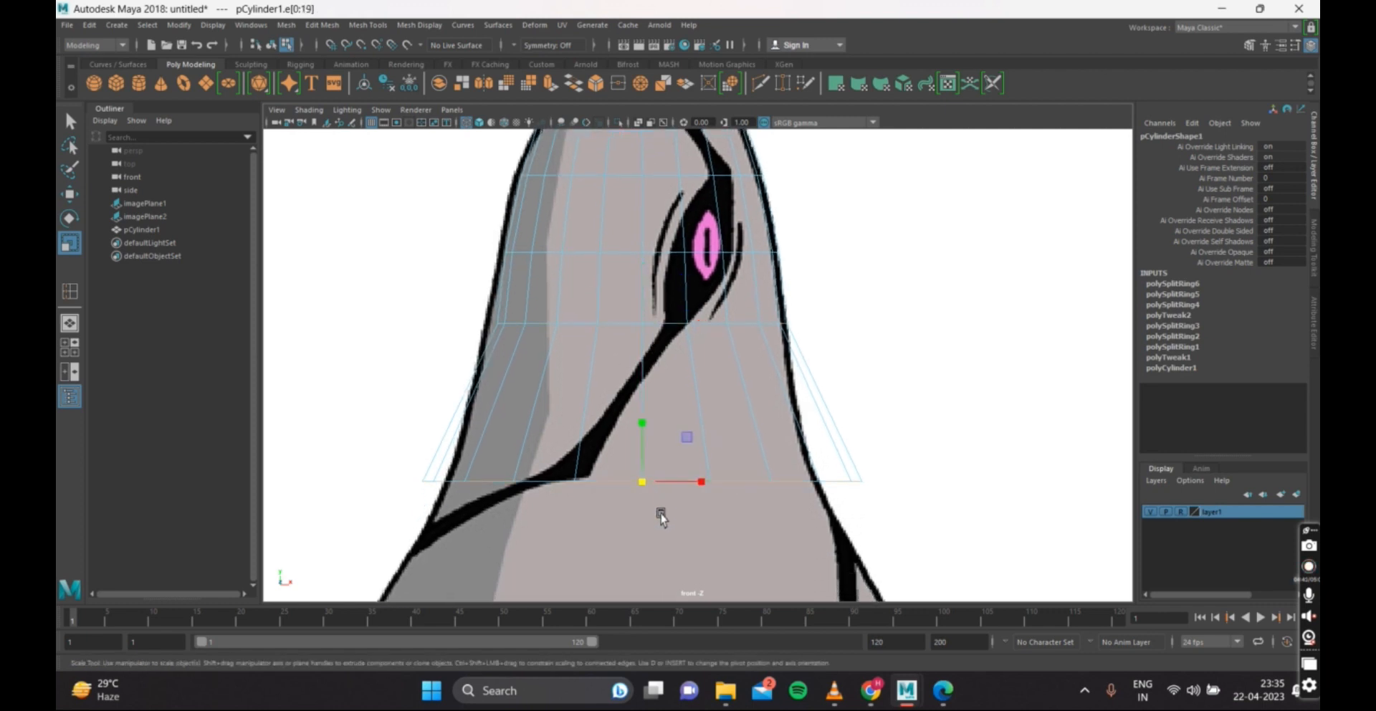
{"action": "left_click_drag", "start_coordinate": [638, 479], "coordinate": [584, 514]}
{"action": "key", "text": "w"}
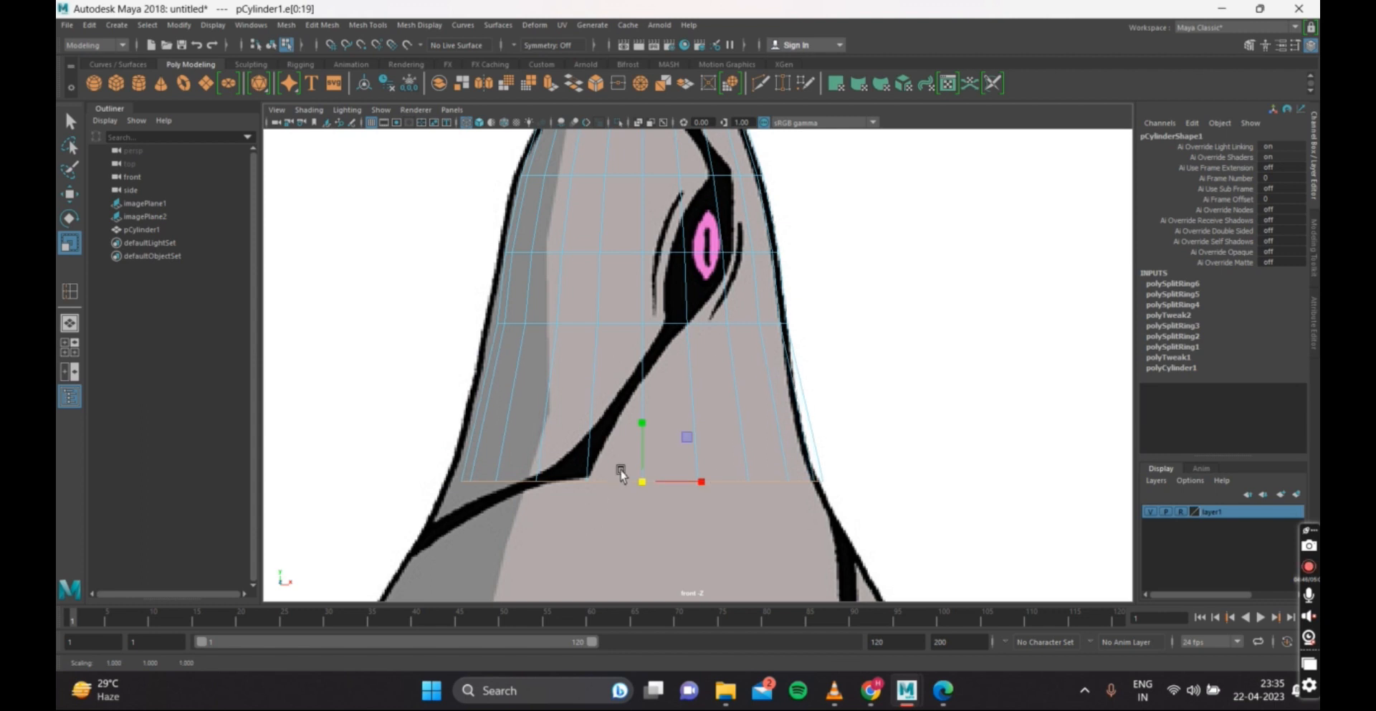
Try to extend the cylinder by moving its bottom border edges down over the body.
{"action": "middle_click_drag", "start_coordinate": [624, 475], "coordinate": [625, 425], "text": "alt"}
{"action": "scroll", "coordinate": [664, 434], "scroll_direction": "down", "scroll_amount": 5}
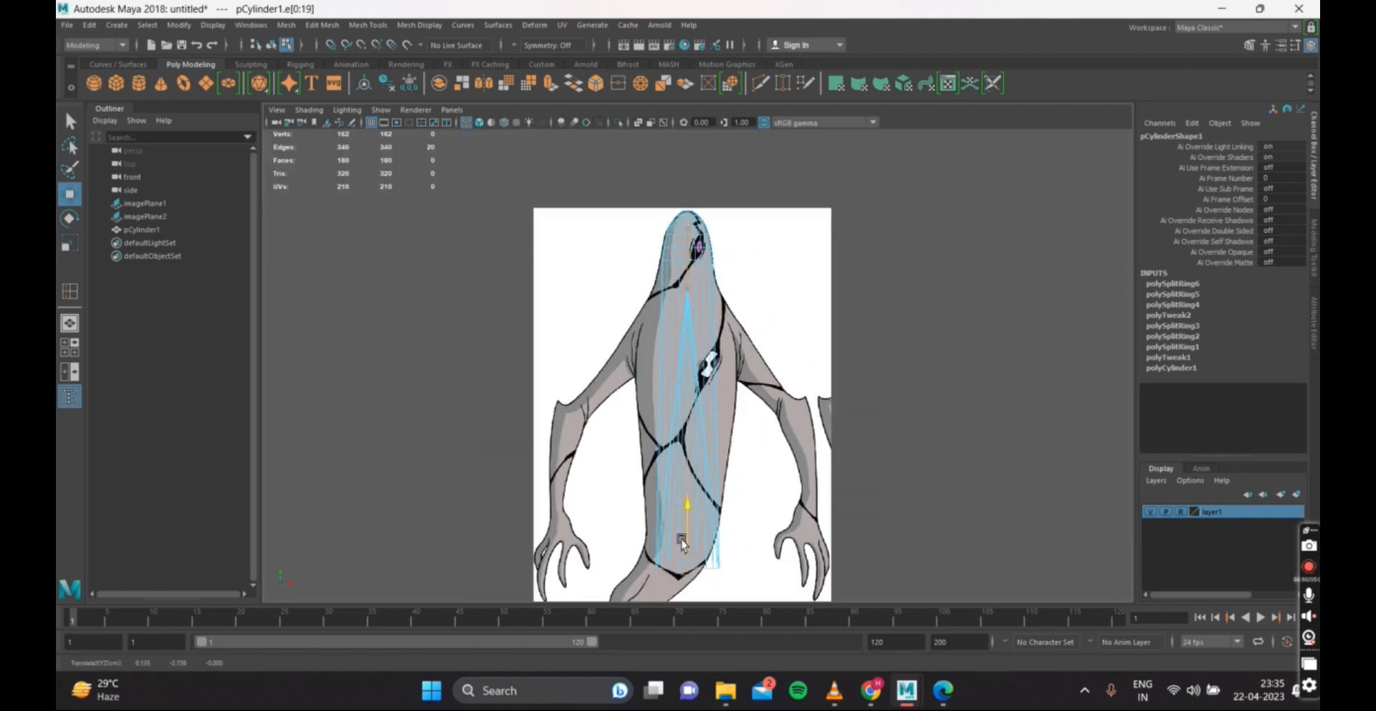
{"action": "scroll", "coordinate": [762, 349], "scroll_direction": "up", "scroll_amount": 1}
{"action": "left_click_drag", "start_coordinate": [759, 343], "coordinate": [630, 258]}
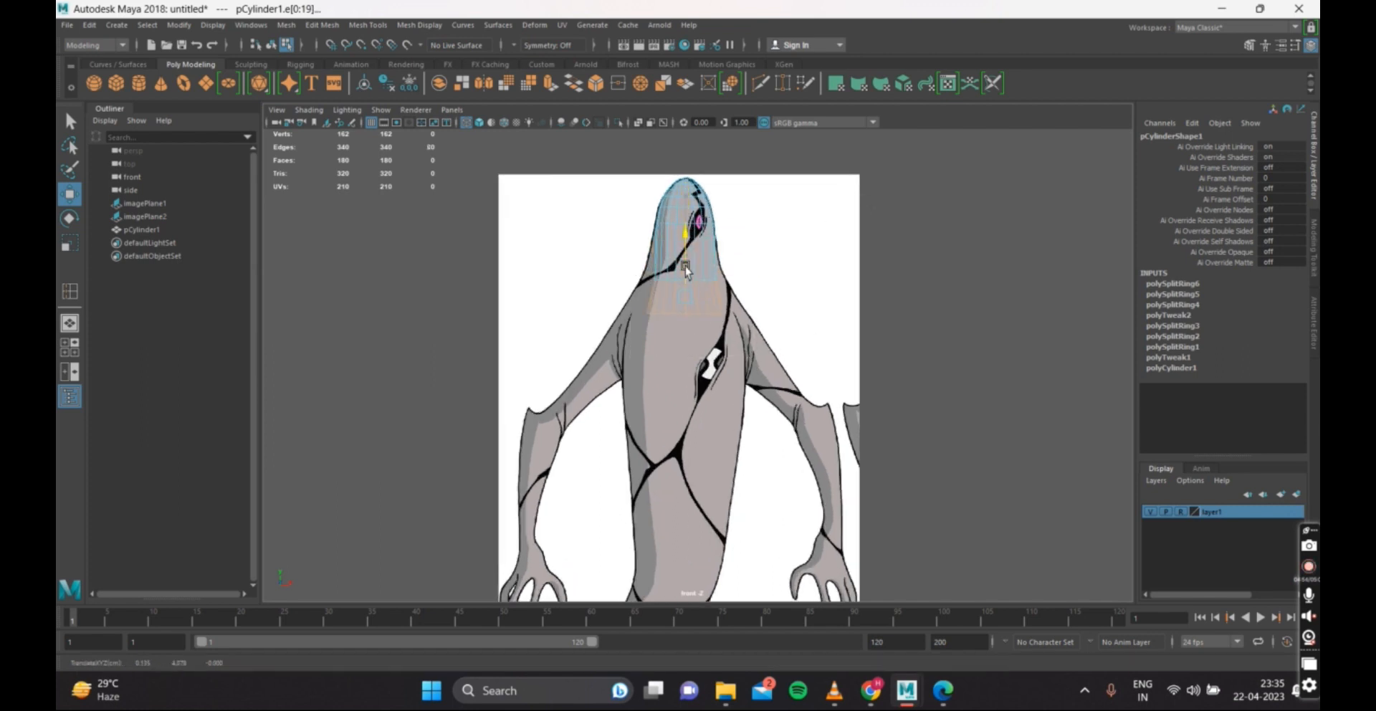
Switch to vertex mode and move the cylinder's bottom vertices down to cover the ghost's body.
{"action": "right_click_drag", "start_coordinate": [802, 188], "coordinate": [763, 190]}
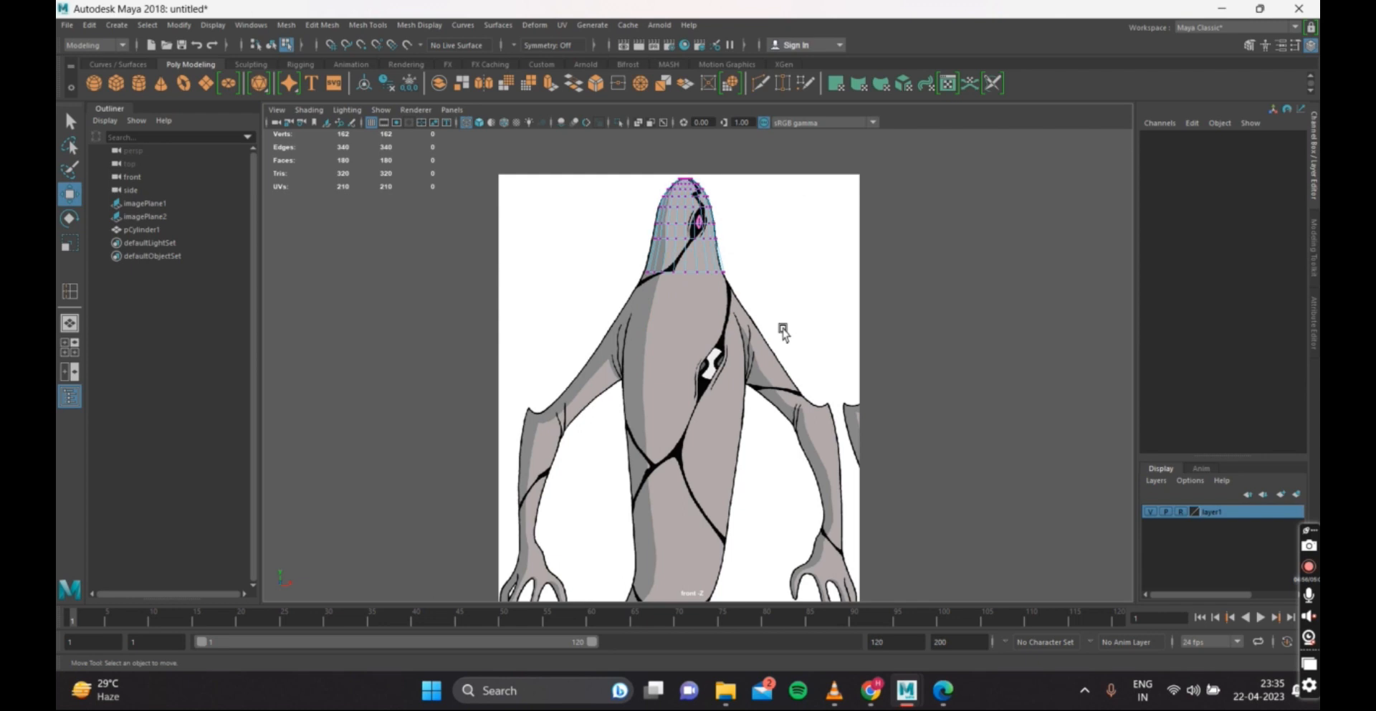
{"action": "left_click_drag", "start_coordinate": [681, 286], "coordinate": [686, 494]}
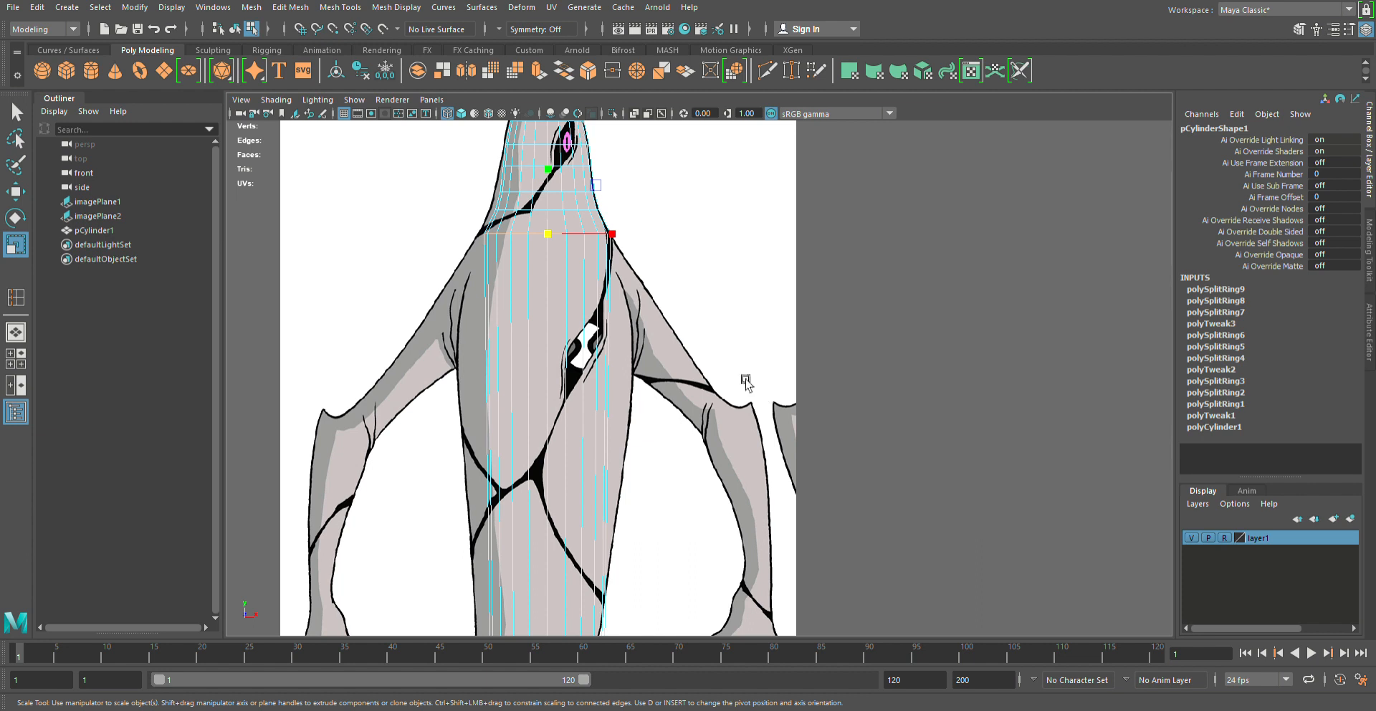
Return to object mode and insert four horizontal edge loops around the upper torso, from the shoulders to the chest mark.
{"action": "scroll", "coordinate": [747, 381], "scroll_direction": "up", "scroll_amount": 2}
{"action": "middle_click_drag", "start_coordinate": [747, 381], "coordinate": [826, 458], "text": "alt"}
{"action": "scroll", "coordinate": [759, 301], "scroll_direction": "up", "scroll_amount": 3}
{"action": "middle_click_drag", "start_coordinate": [754, 287], "coordinate": [805, 391], "text": "alt"}
{"action": "left_click", "coordinate": [812, 349]}
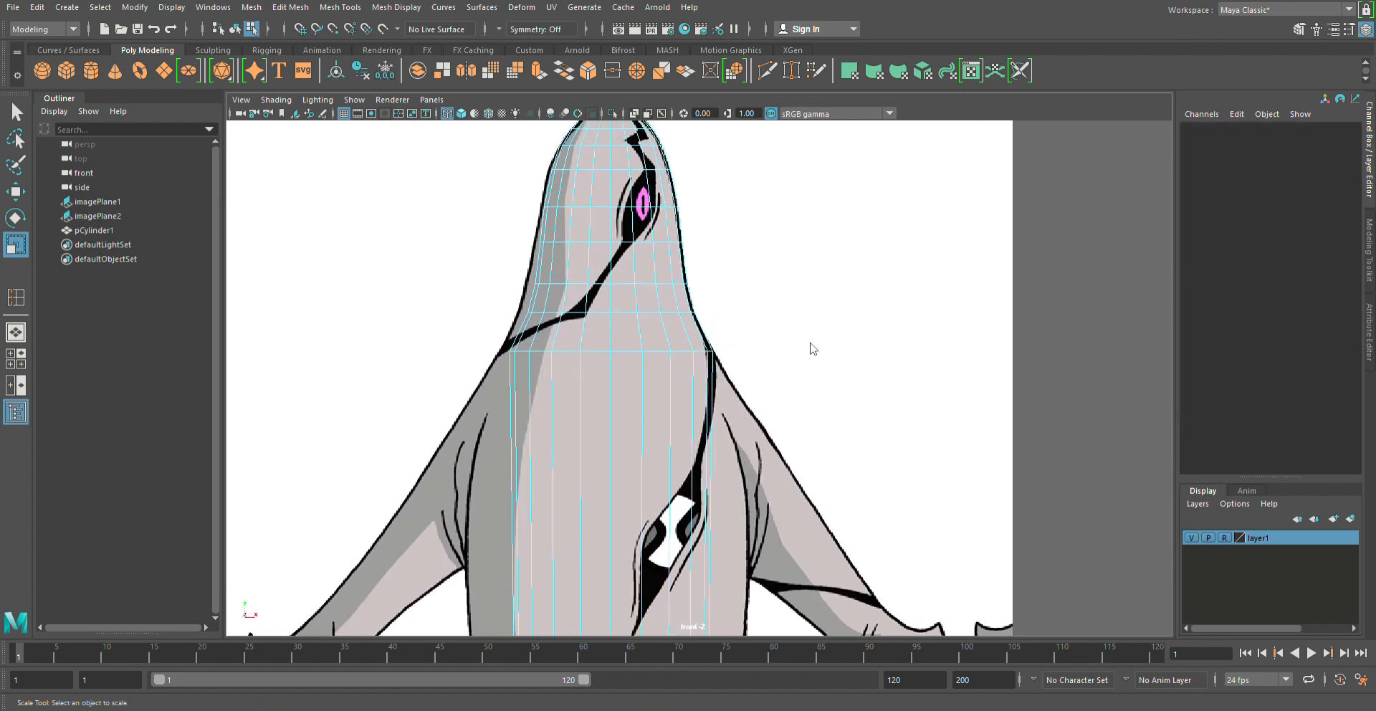
{"action": "key", "text": "F8"}
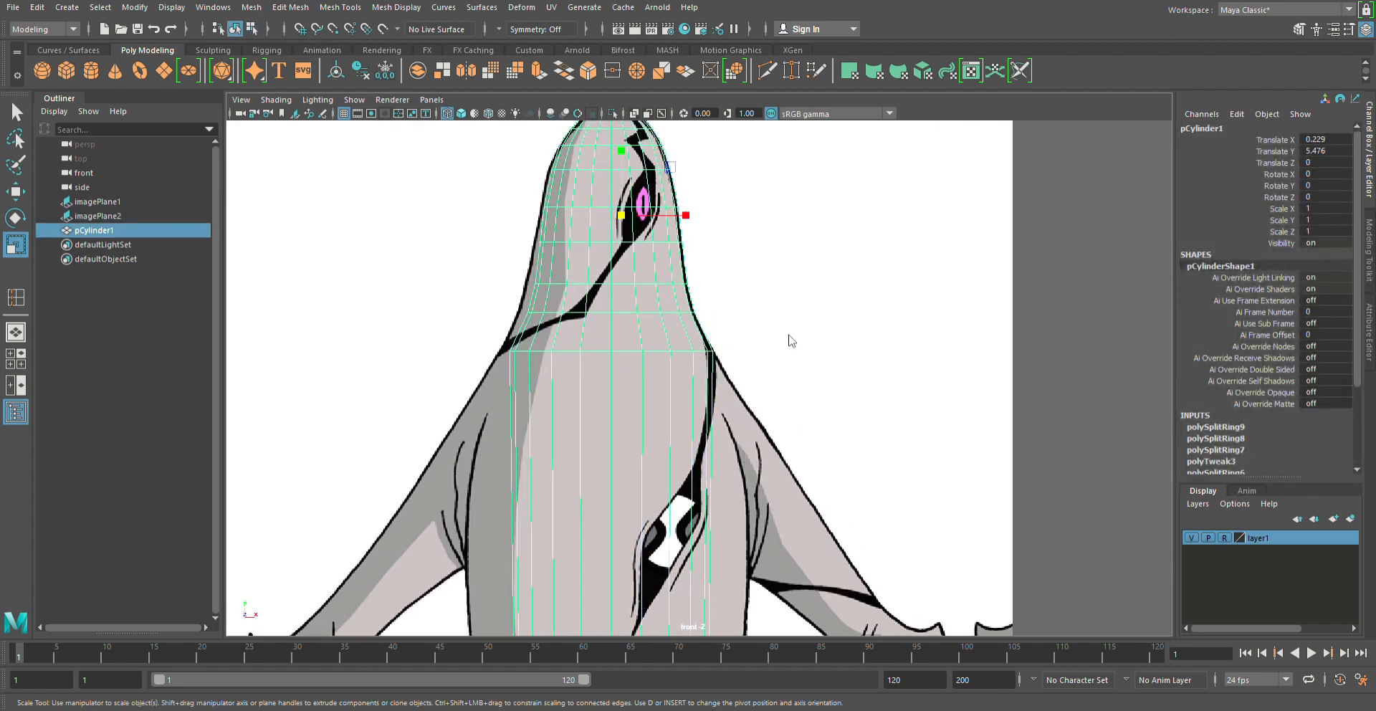
{"action": "key", "text": "g"}
{"action": "left_click", "coordinate": [715, 409]}
{"action": "middle_click_drag", "start_coordinate": [717, 448], "coordinate": [698, 314], "text": "alt"}
{"action": "left_click", "coordinate": [693, 398]}
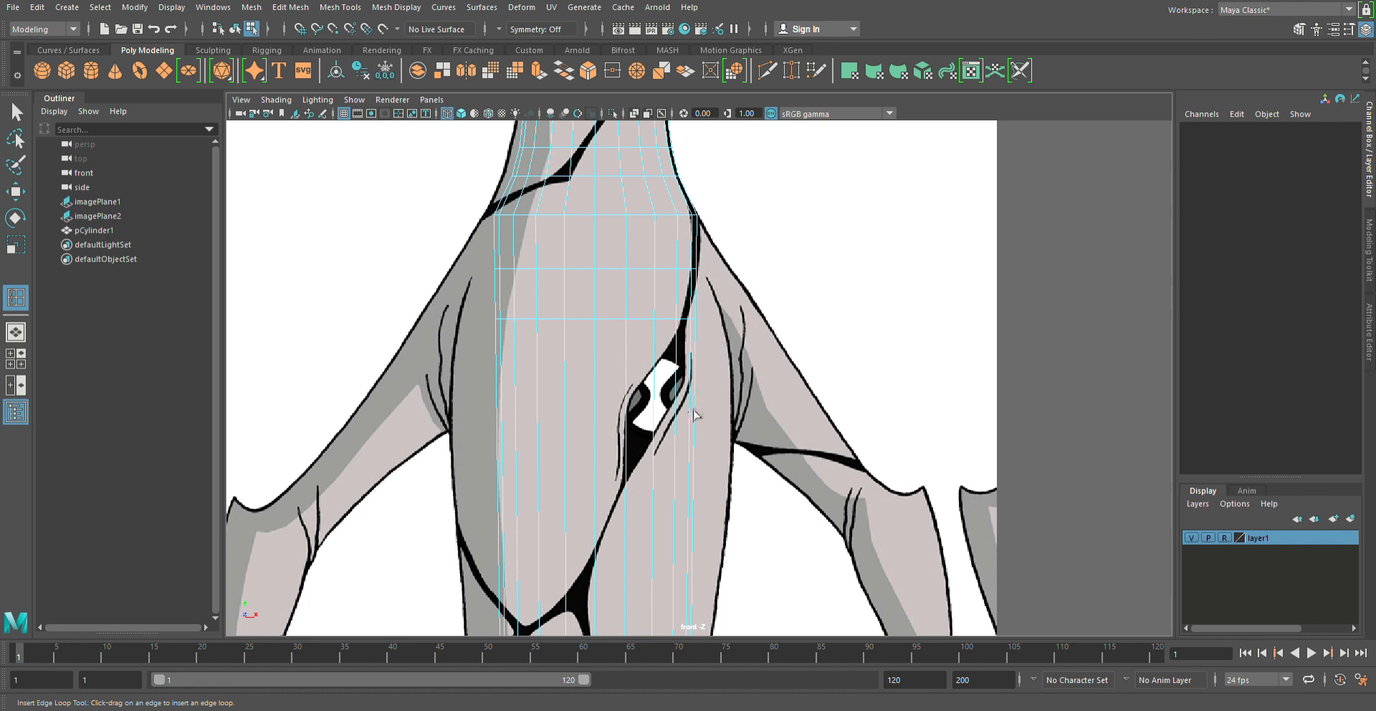
{"action": "left_click", "coordinate": [699, 415]}
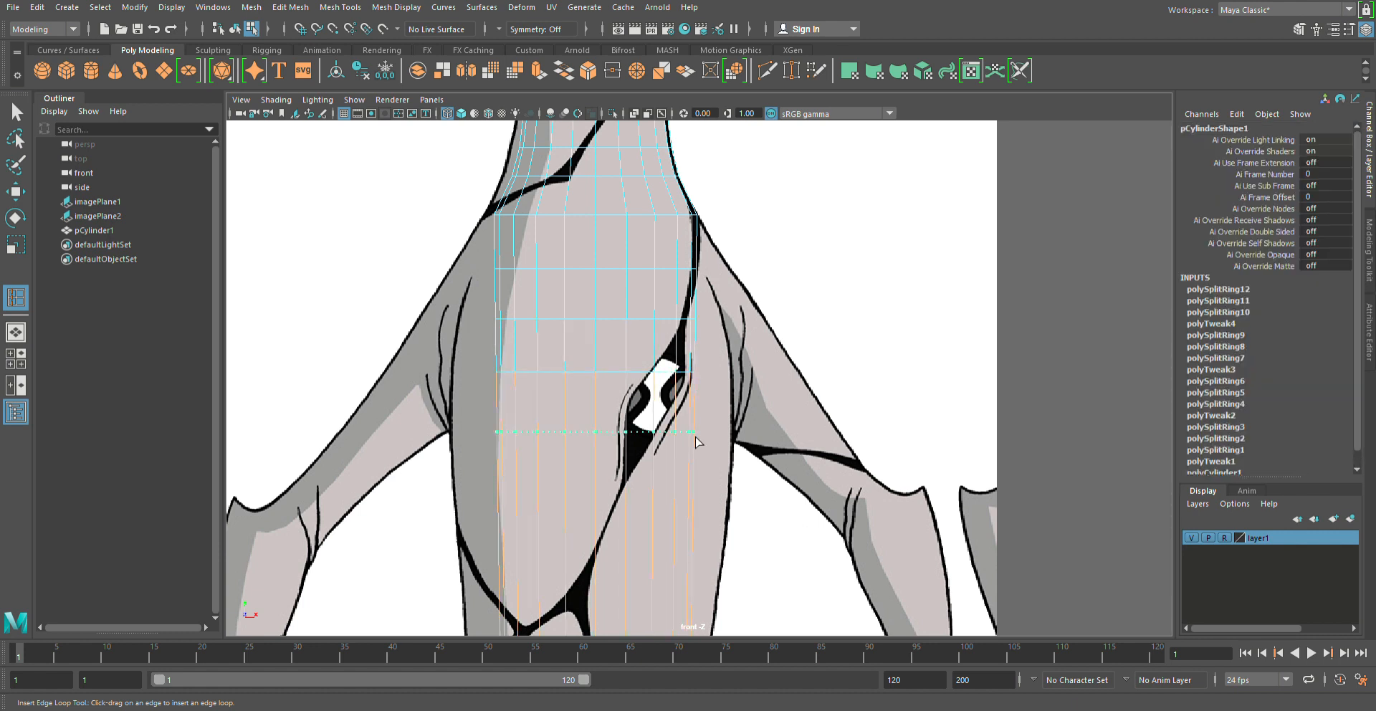
{"action": "left_click", "coordinate": [695, 437]}
Select the edge loop at shoulder height and scale it to match the shoulder outline.
{"action": "scroll", "coordinate": [653, 374], "scroll_direction": "up", "scroll_amount": 2}
{"action": "middle_click_drag", "start_coordinate": [654, 375], "coordinate": [671, 410], "text": "alt"}
{"action": "scroll", "coordinate": [670, 401], "scroll_direction": "down", "scroll_amount": 3}
{"action": "middle_click_drag", "start_coordinate": [657, 336], "coordinate": [681, 436], "text": "alt"}
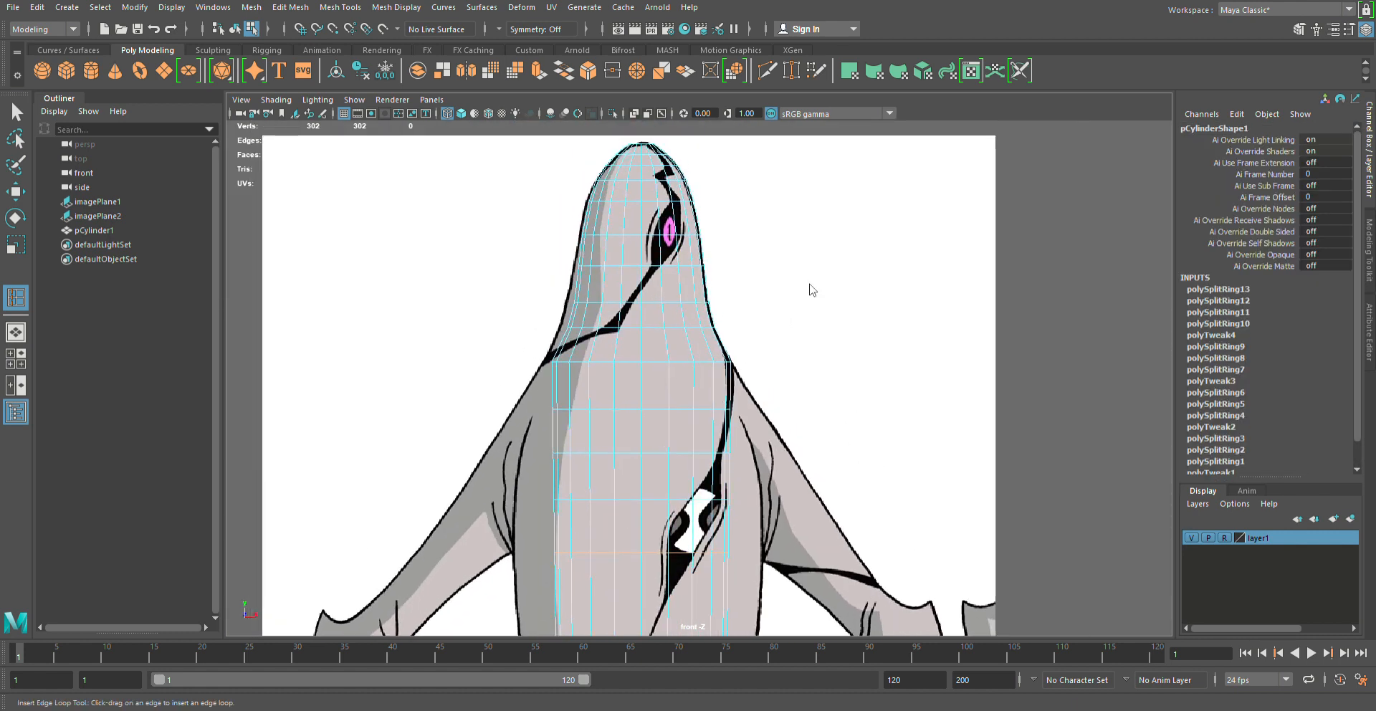
{"action": "scroll", "coordinate": [648, 375], "scroll_direction": "up", "scroll_amount": 3}
{"action": "key", "text": "w"}
{"action": "double_click", "coordinate": [637, 370]}
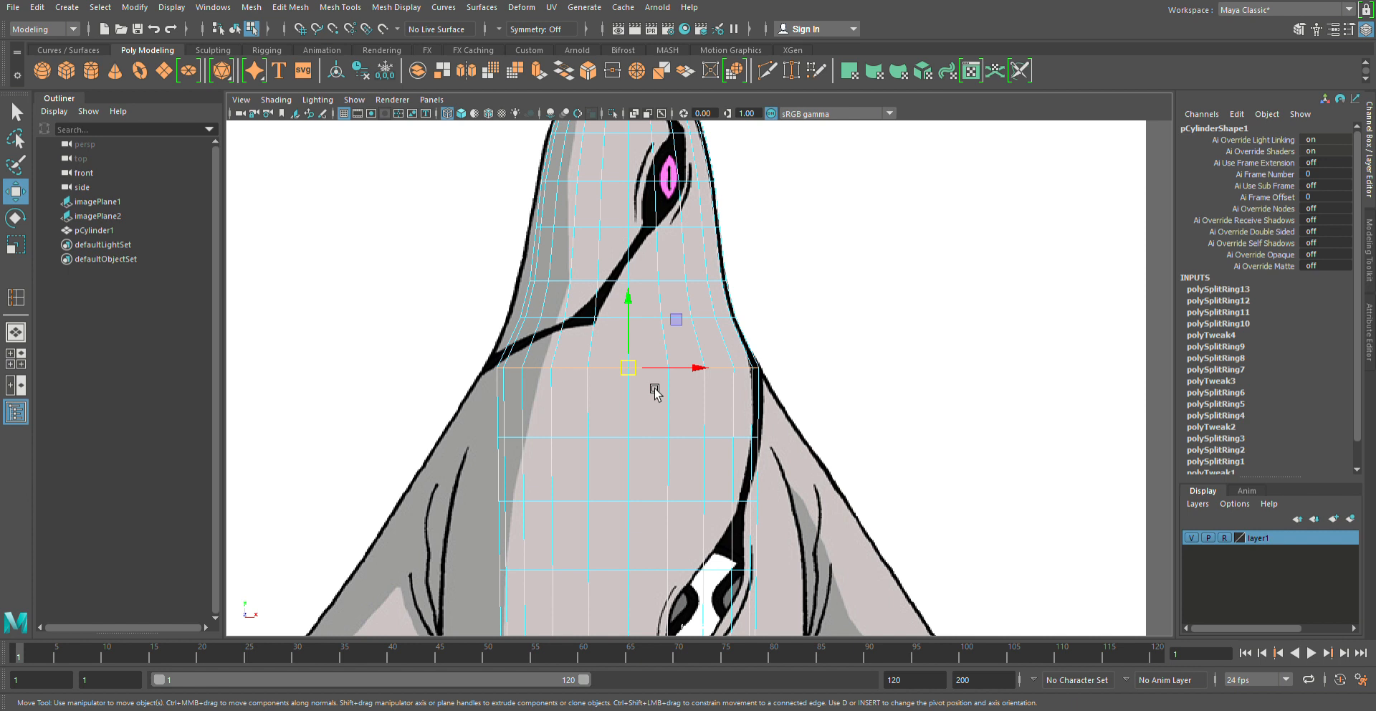
{"action": "scroll", "coordinate": [654, 388], "scroll_direction": "up", "scroll_amount": 3}
{"action": "middle_click_drag", "start_coordinate": [654, 389], "coordinate": [608, 360], "text": "alt"}
{"action": "key", "text": "r"}
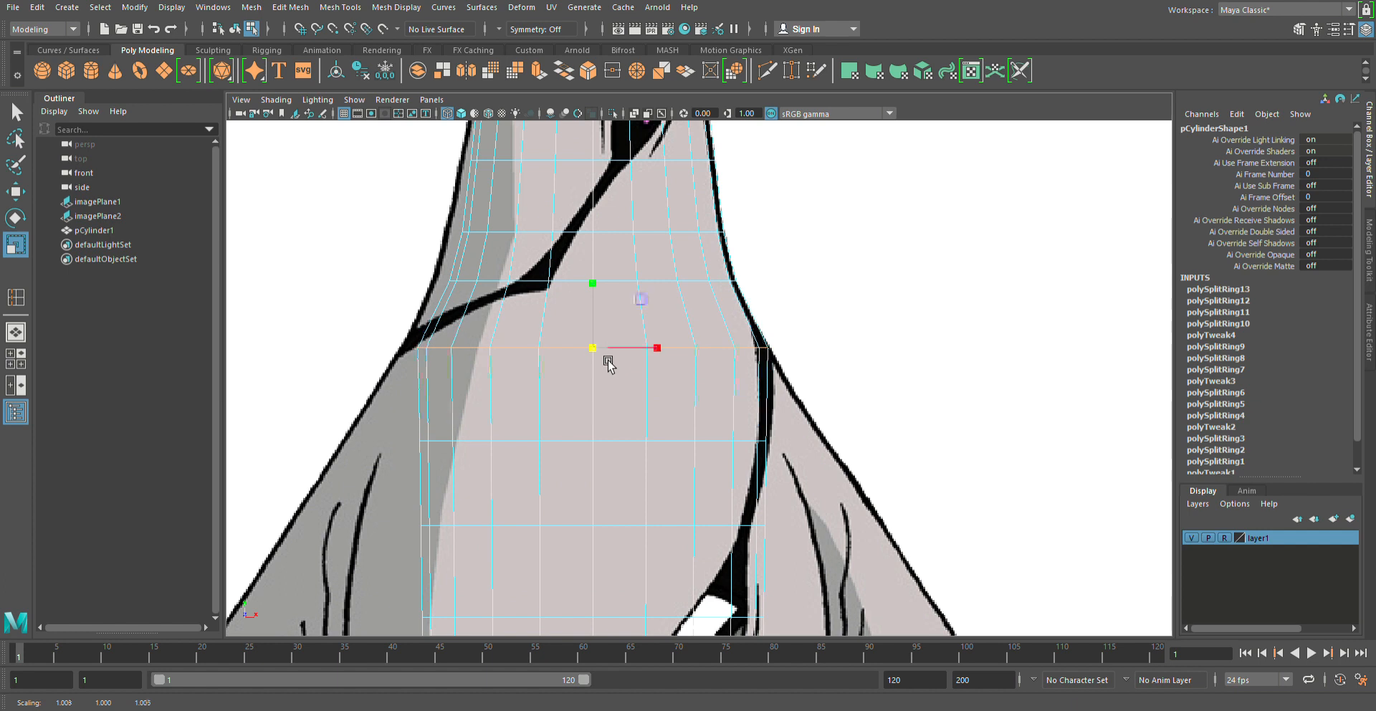
{"action": "scroll", "coordinate": [605, 362], "scroll_direction": "down", "scroll_amount": 5}
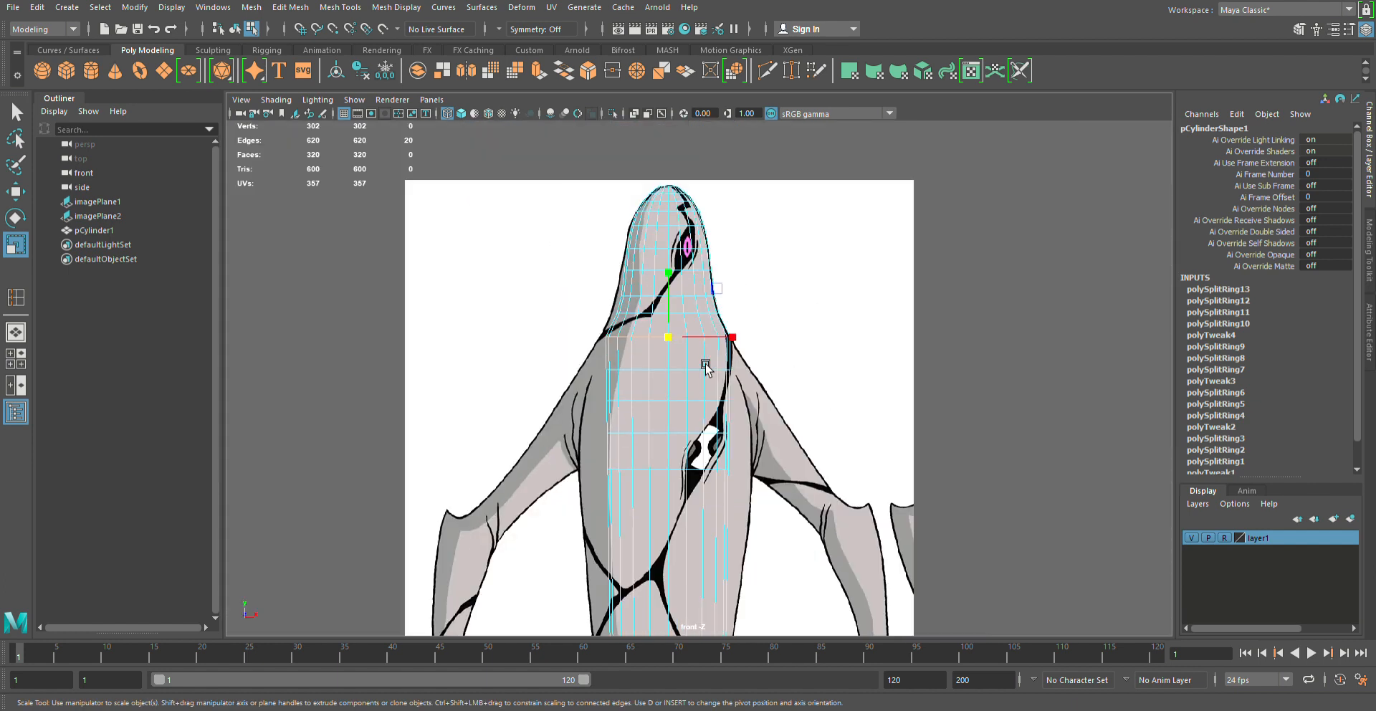
Scale the first two torso edge loops below the shoulders outward toward the body outline.
{"action": "scroll", "coordinate": [706, 364], "scroll_direction": "down", "scroll_amount": 6}
{"action": "mouse_move", "coordinate": [706, 364]}
{"action": "middle_mouse_down", "text": "alt"}
{"action": "mouse_move", "coordinate": [638, 294]}
{"action": "mouse_move", "coordinate": [699, 356]}
{"action": "mouse_move", "coordinate": [694, 380]}
{"action": "middle_mouse_up", "text": "alt"}
{"action": "scroll", "coordinate": [648, 316], "scroll_direction": "up", "scroll_amount": 5}
{"action": "scroll", "coordinate": [638, 295], "scroll_direction": "up", "scroll_amount": 1}
{"action": "scroll", "coordinate": [638, 294], "scroll_direction": "up", "scroll_amount": 5}
{"action": "scroll", "coordinate": [698, 354], "scroll_direction": "up", "scroll_amount": 1}
{"action": "double_click", "coordinate": [621, 332]}
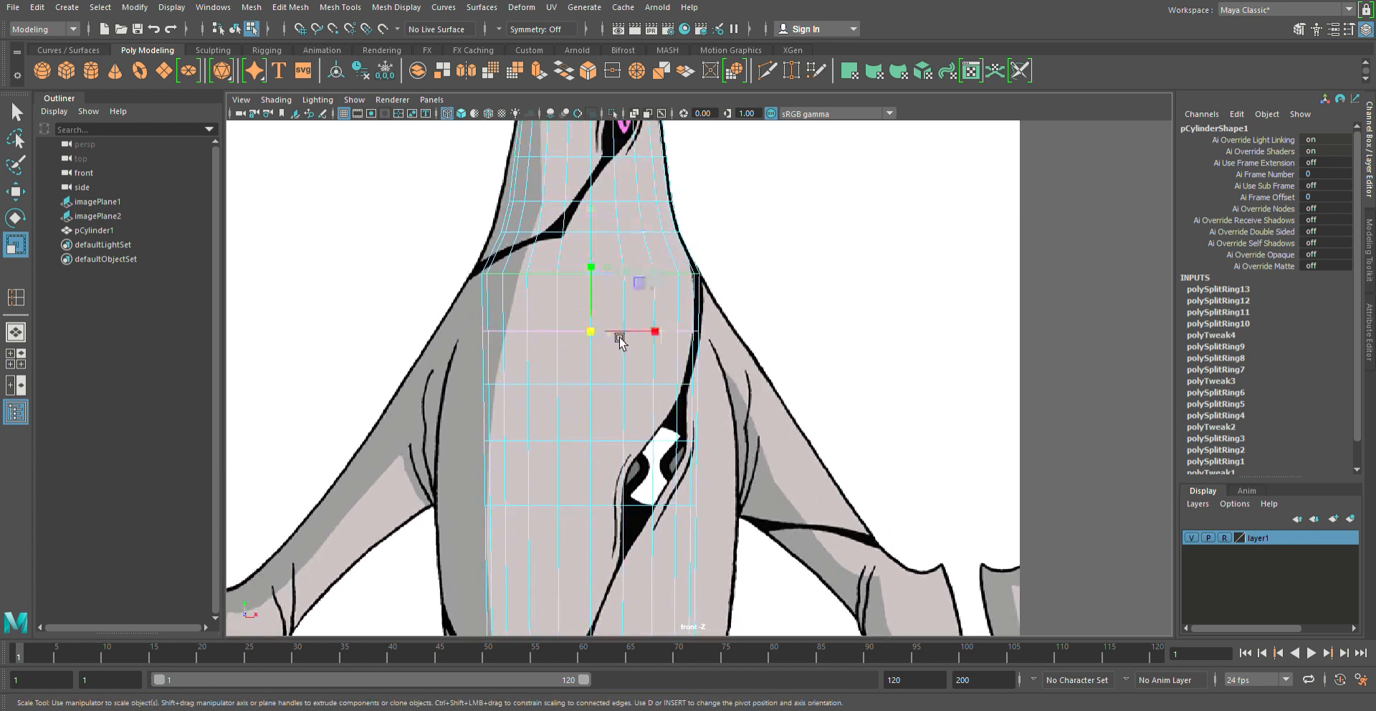
{"action": "left_click_drag", "start_coordinate": [601, 340], "coordinate": [630, 362]}
{"action": "middle_click_drag", "start_coordinate": [630, 362], "coordinate": [629, 356], "text": "alt"}
{"action": "double_click", "coordinate": [622, 380]}
{"action": "left_click_drag", "start_coordinate": [606, 383], "coordinate": [653, 423]}
Scale the two edge loops around the chest mark outward to the torso's width, the upper one by about 1.4.
{"action": "middle_click_drag", "start_coordinate": [653, 423], "coordinate": [635, 384], "text": "alt"}
{"action": "left_click", "coordinate": [603, 400]}
{"action": "left_click_drag", "start_coordinate": [592, 404], "coordinate": [646, 462]}
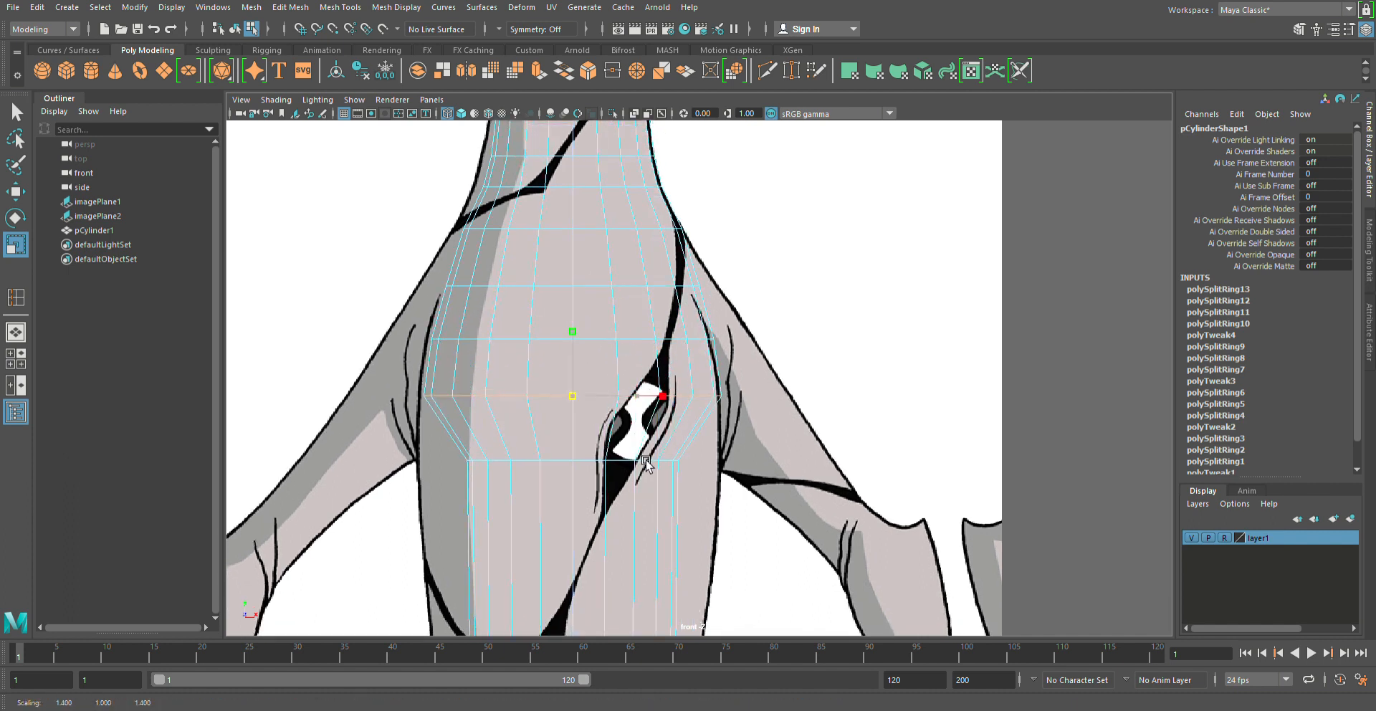
{"action": "double_click", "coordinate": [631, 460]}
{"action": "left_click_drag", "start_coordinate": [596, 469], "coordinate": [648, 530]}
Scale the edge loop just below the chest mark outward to the torso's width.
{"action": "middle_click_drag", "start_coordinate": [645, 529], "coordinate": [636, 307], "text": "alt"}
{"action": "scroll", "coordinate": [672, 470], "scroll_direction": "down", "scroll_amount": 3}
{"action": "scroll", "coordinate": [671, 469], "scroll_direction": "up", "scroll_amount": 2}
{"action": "middle_click_drag", "start_coordinate": [679, 482], "coordinate": [611, 544], "text": "alt"}
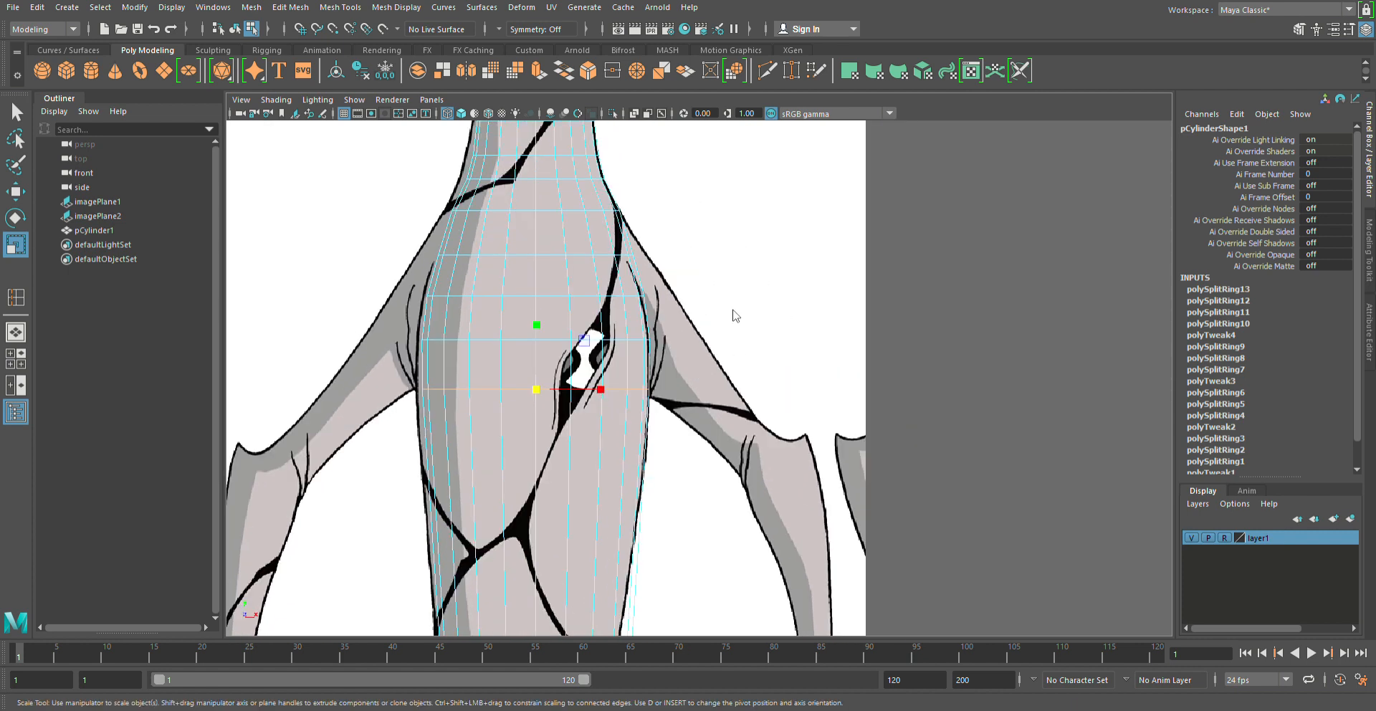
Insert three horizontal edge loops below the chest mark, spaced down through the abdomen.
{"action": "right_click_drag", "start_coordinate": [734, 420], "coordinate": [695, 525], "text": "shift"}
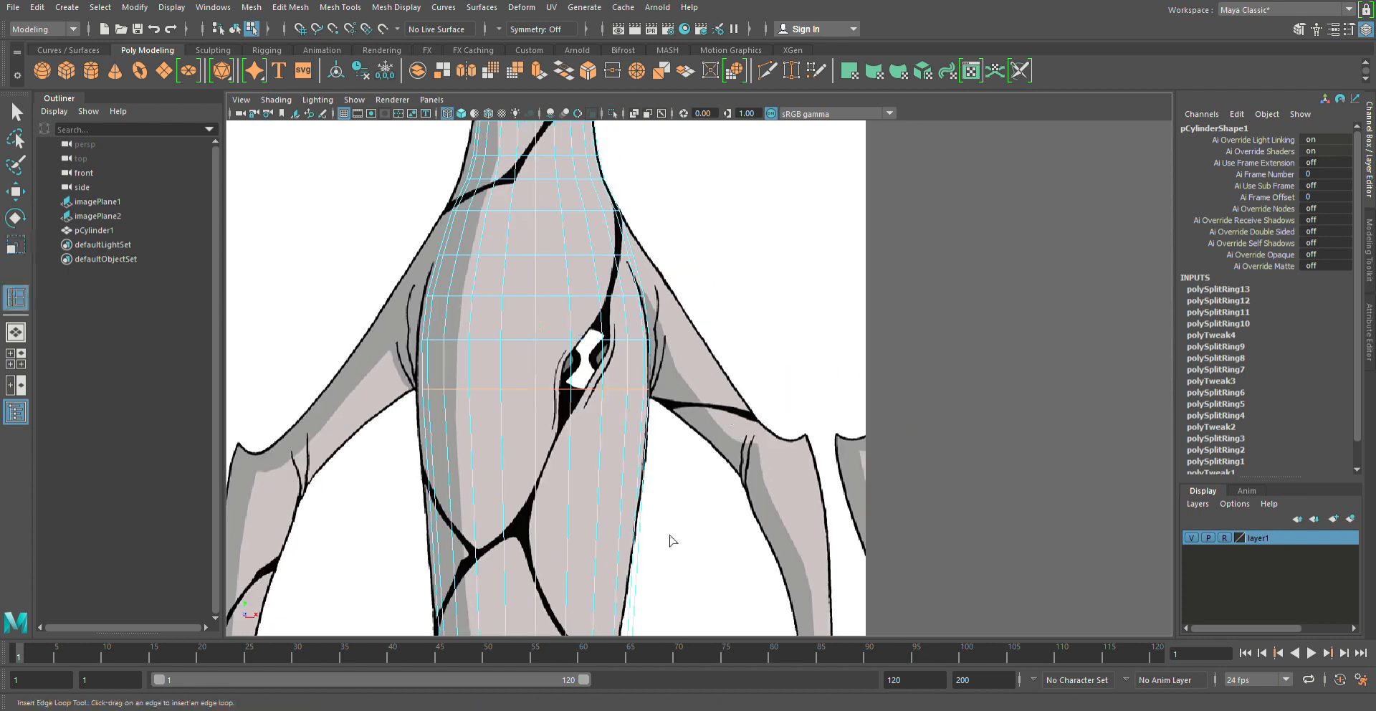
{"action": "left_click", "coordinate": [643, 507]}
{"action": "scroll", "coordinate": [649, 494], "scroll_direction": "up", "scroll_amount": 1}
{"action": "middle_click_drag", "start_coordinate": [652, 483], "coordinate": [660, 413], "text": "alt"}
{"action": "left_click", "coordinate": [660, 413]}
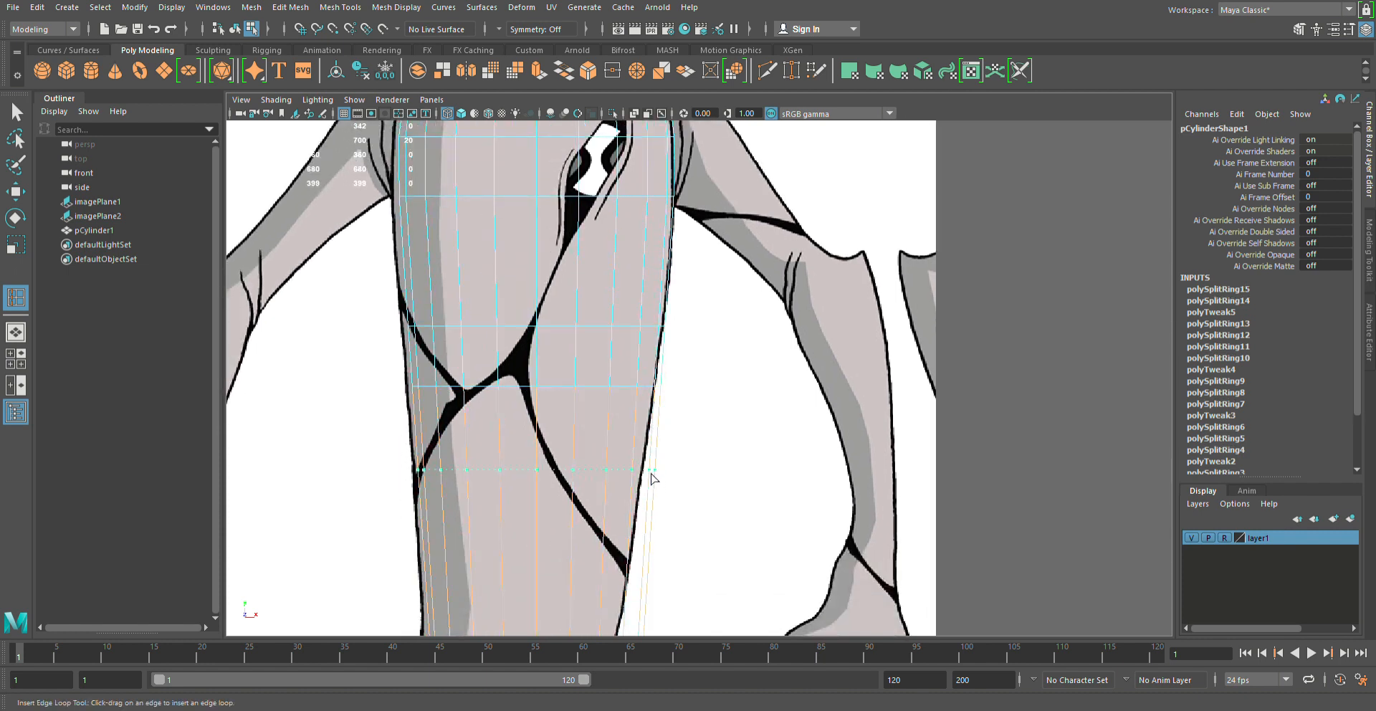
{"action": "left_click", "coordinate": [652, 474]}
Scale the two lower new abdomen edge loops to fit the body outline, the upper one by about 0.978.
{"action": "scroll", "coordinate": [664, 482], "scroll_direction": "up", "scroll_amount": 1}
{"action": "middle_click_drag", "start_coordinate": [664, 482], "coordinate": [667, 498], "text": "alt"}
{"action": "key", "text": "w"}
{"action": "double_click", "coordinate": [600, 426]}
{"action": "key", "text": "r"}
{"action": "left_click_drag", "start_coordinate": [546, 431], "coordinate": [538, 442]}
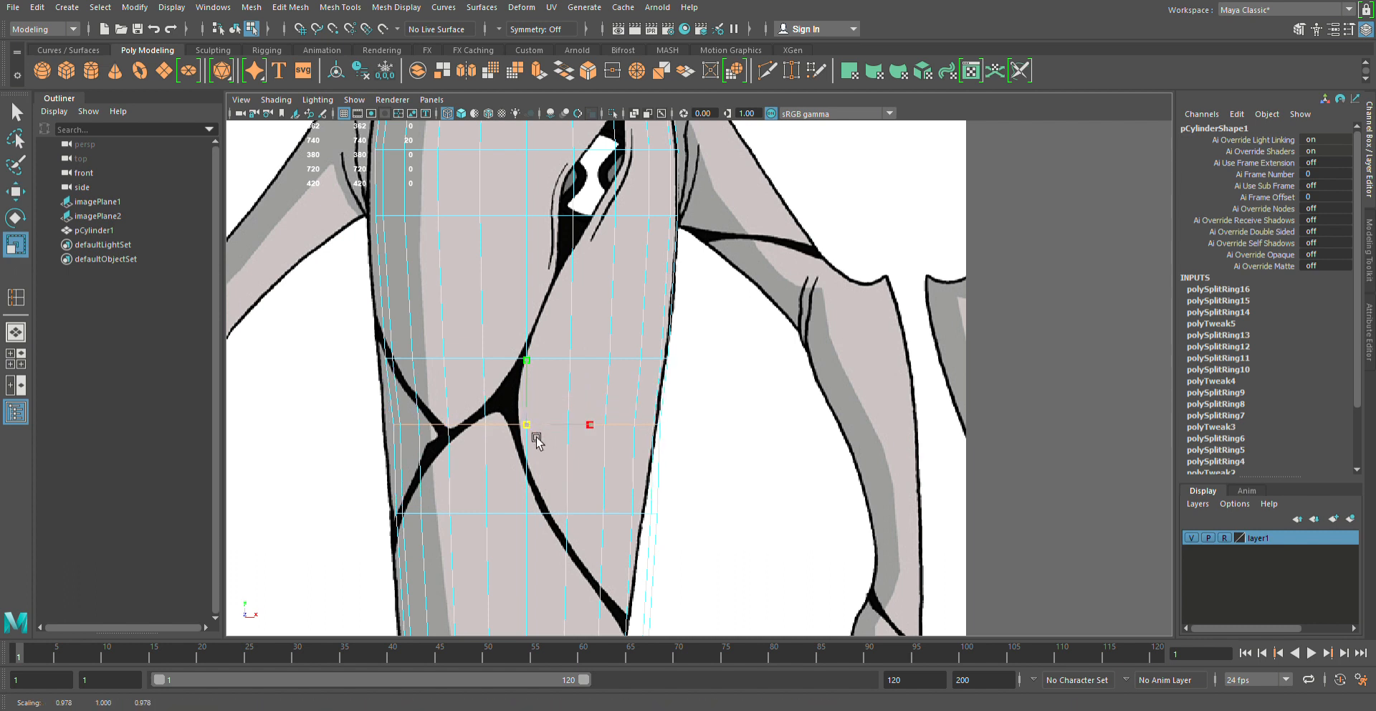
{"action": "middle_click_drag", "start_coordinate": [539, 445], "coordinate": [562, 402], "text": "alt"}
{"action": "double_click", "coordinate": [562, 460]}
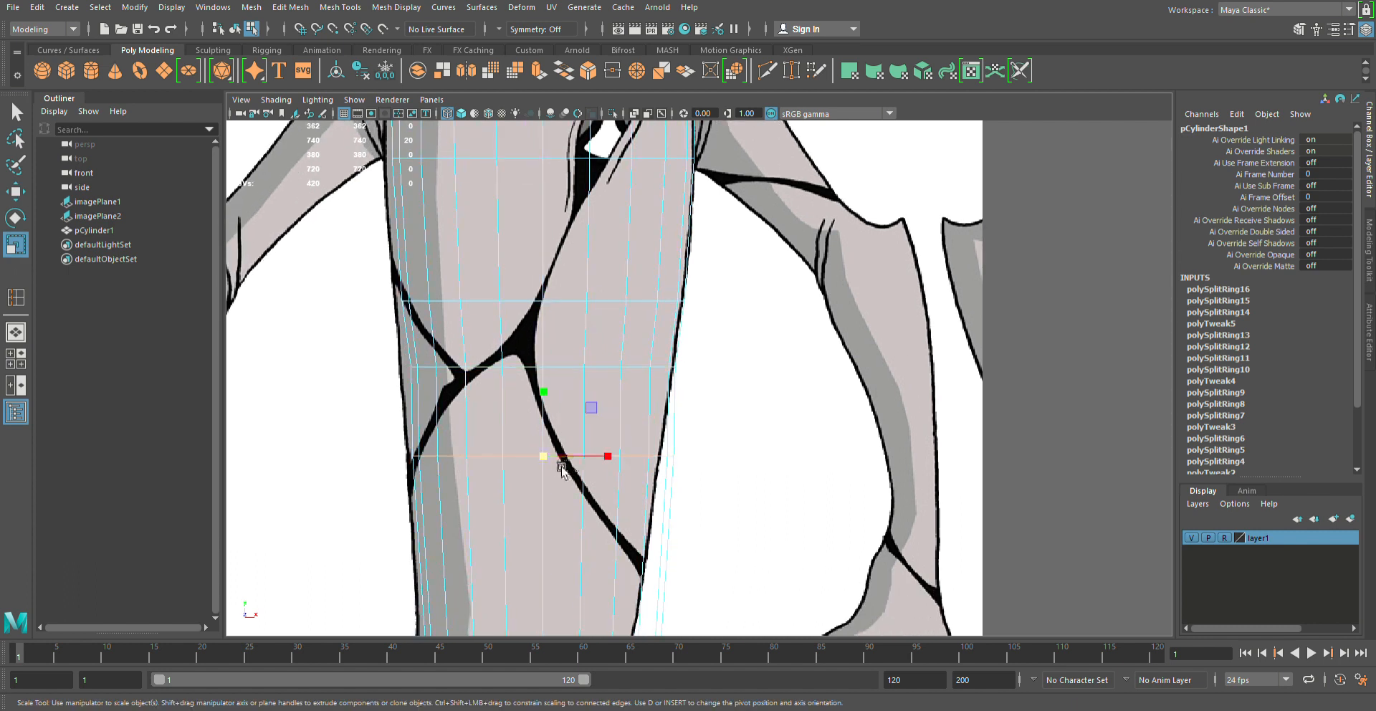
{"action": "middle_click_drag", "start_coordinate": [541, 466], "coordinate": [626, 448], "text": "alt"}
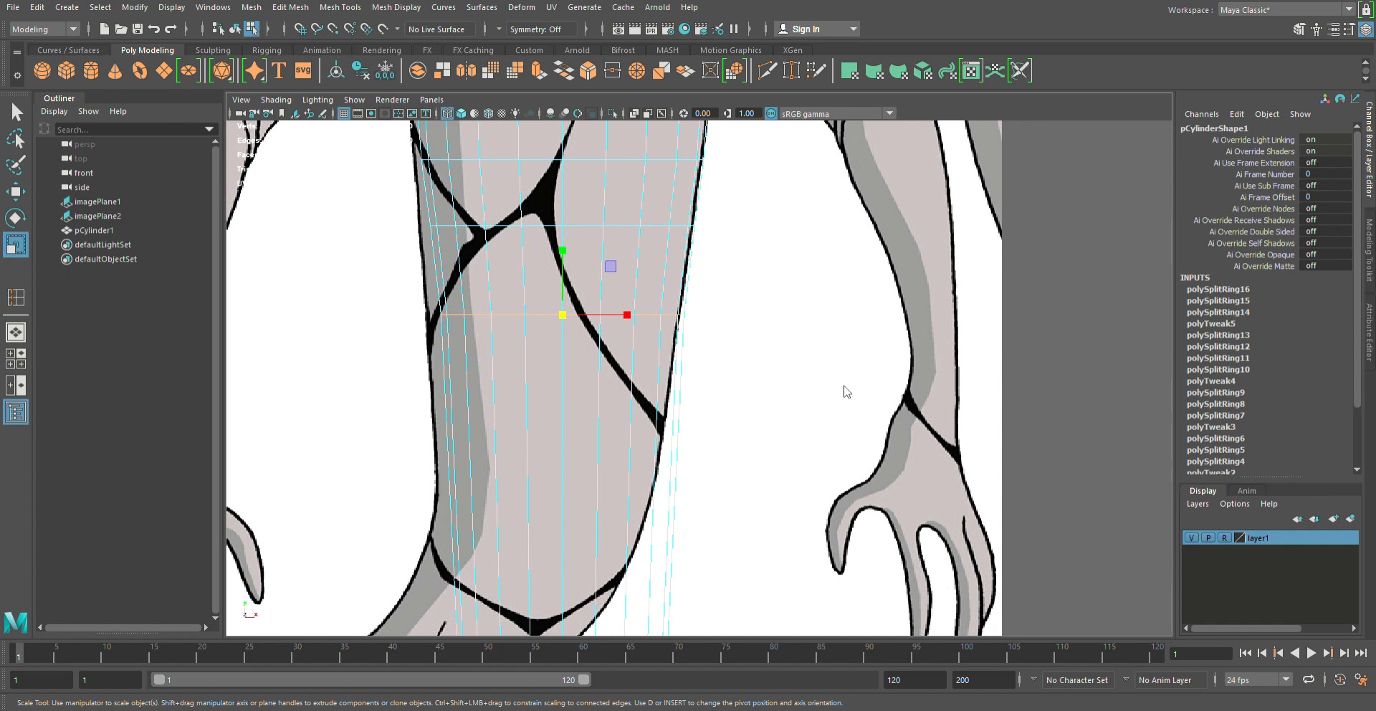
Insert four horizontal edge loops along the lower body, between the abdomen and the start of the tail.
{"action": "key", "text": "g"}
{"action": "middle_click_drag", "start_coordinate": [613, 445], "coordinate": [602, 358], "text": "alt"}
{"action": "left_click", "coordinate": [591, 361]}
{"action": "left_click", "coordinate": [591, 438]}
{"action": "left_click", "coordinate": [592, 512]}
Scale the edge loop below the abdomen crack by about 0.979 and narrow the next loop down to the body outline.
{"action": "middle_click_drag", "start_coordinate": [599, 403], "coordinate": [600, 530], "text": "alt"}
{"action": "scroll", "coordinate": [595, 501], "scroll_direction": "up", "scroll_amount": 2}
{"action": "middle_click_drag", "start_coordinate": [577, 380], "coordinate": [584, 433], "text": "alt"}
{"action": "key", "text": "w"}
{"action": "left_click", "coordinate": [570, 413]}
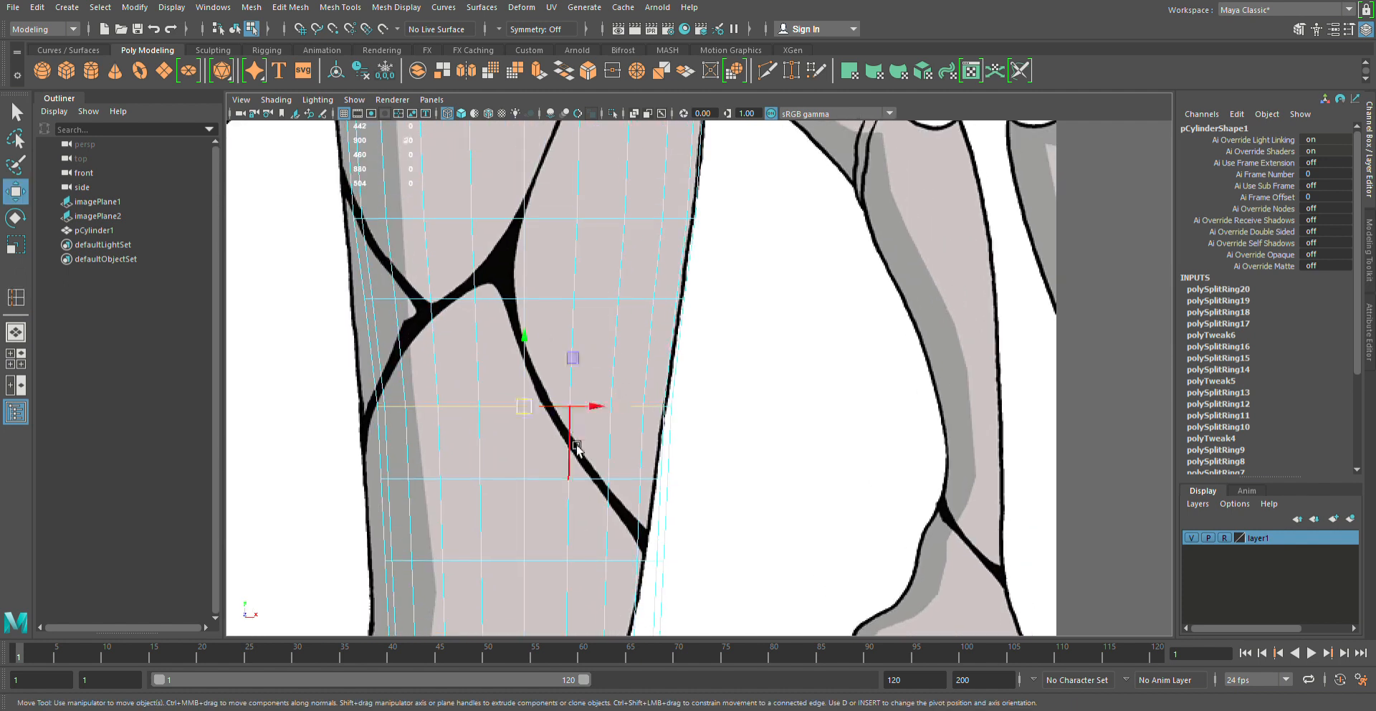
{"action": "key", "text": "r"}
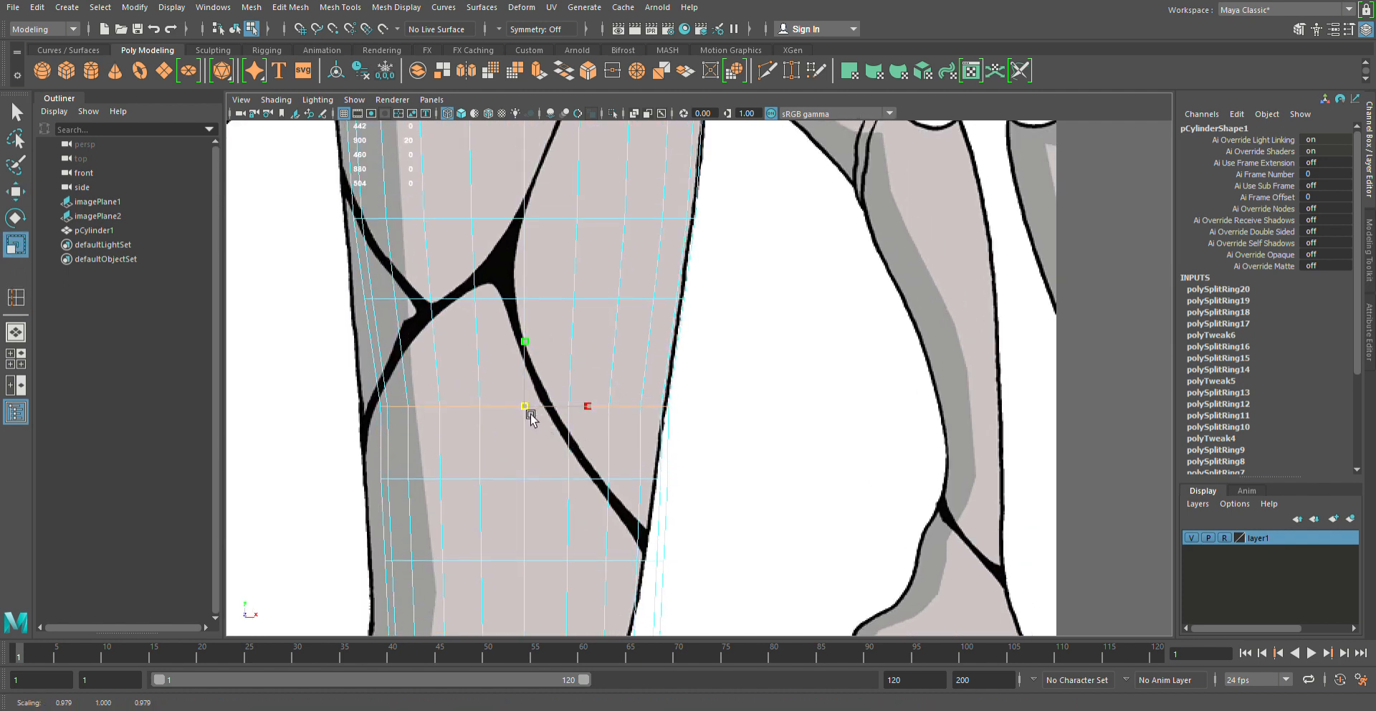
{"action": "double_click", "coordinate": [547, 478]}
{"action": "left_click_drag", "start_coordinate": [532, 482], "coordinate": [523, 493]}
Scale the next two lower-body edge loops inward to match the narrowing outline above the tail.
{"action": "middle_click_drag", "start_coordinate": [525, 493], "coordinate": [548, 407], "text": "alt"}
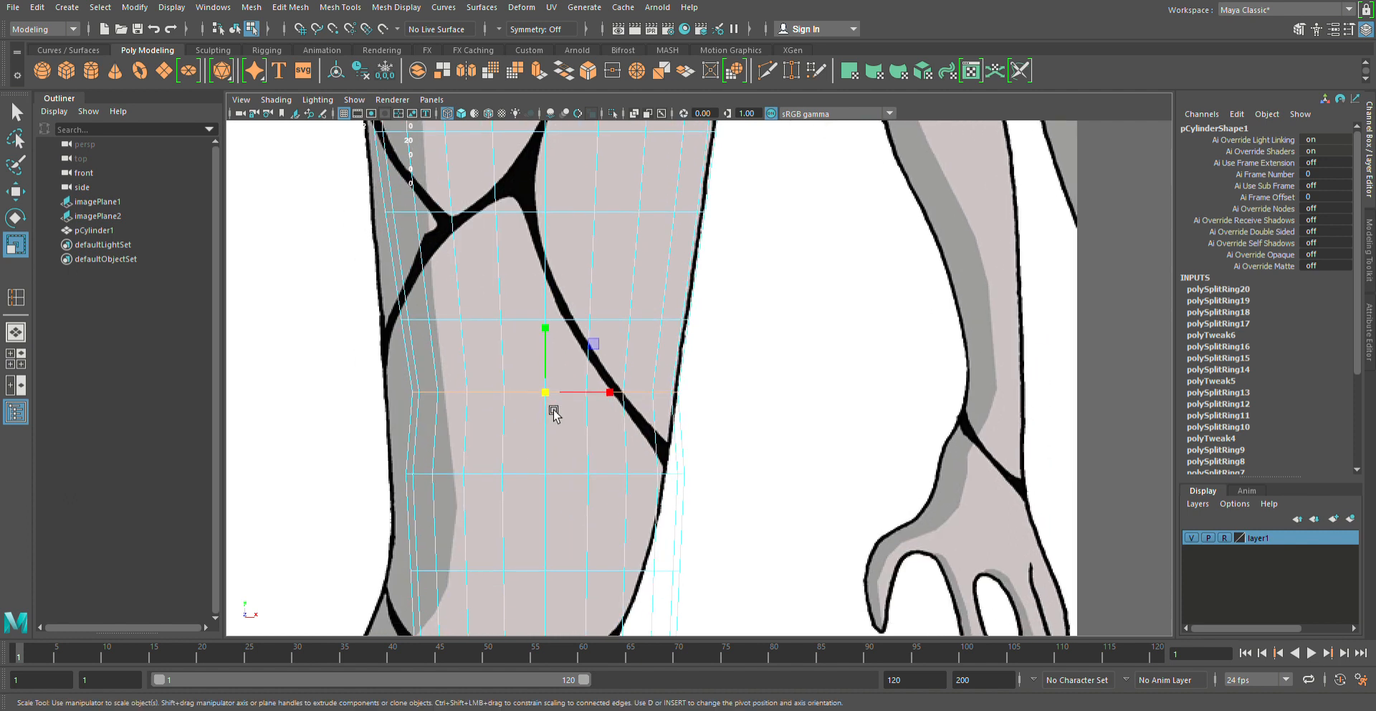
{"action": "double_click", "coordinate": [576, 480]}
{"action": "left_click_drag", "start_coordinate": [565, 490], "coordinate": [529, 502]}
{"action": "middle_click_drag", "start_coordinate": [529, 502], "coordinate": [602, 445], "text": "alt"}
{"action": "double_click", "coordinate": [592, 428]}
{"action": "left_click_drag", "start_coordinate": [581, 437], "coordinate": [532, 455]}
{"action": "middle_click_drag", "start_coordinate": [532, 455], "coordinate": [593, 544], "text": "alt"}
Select the edge loop just below the abdomen crack and rotate it to follow the body's bend.
{"action": "scroll", "coordinate": [593, 544], "scroll_direction": "up", "scroll_amount": 1}
{"action": "scroll", "coordinate": [598, 502], "scroll_direction": "down", "scroll_amount": 10}
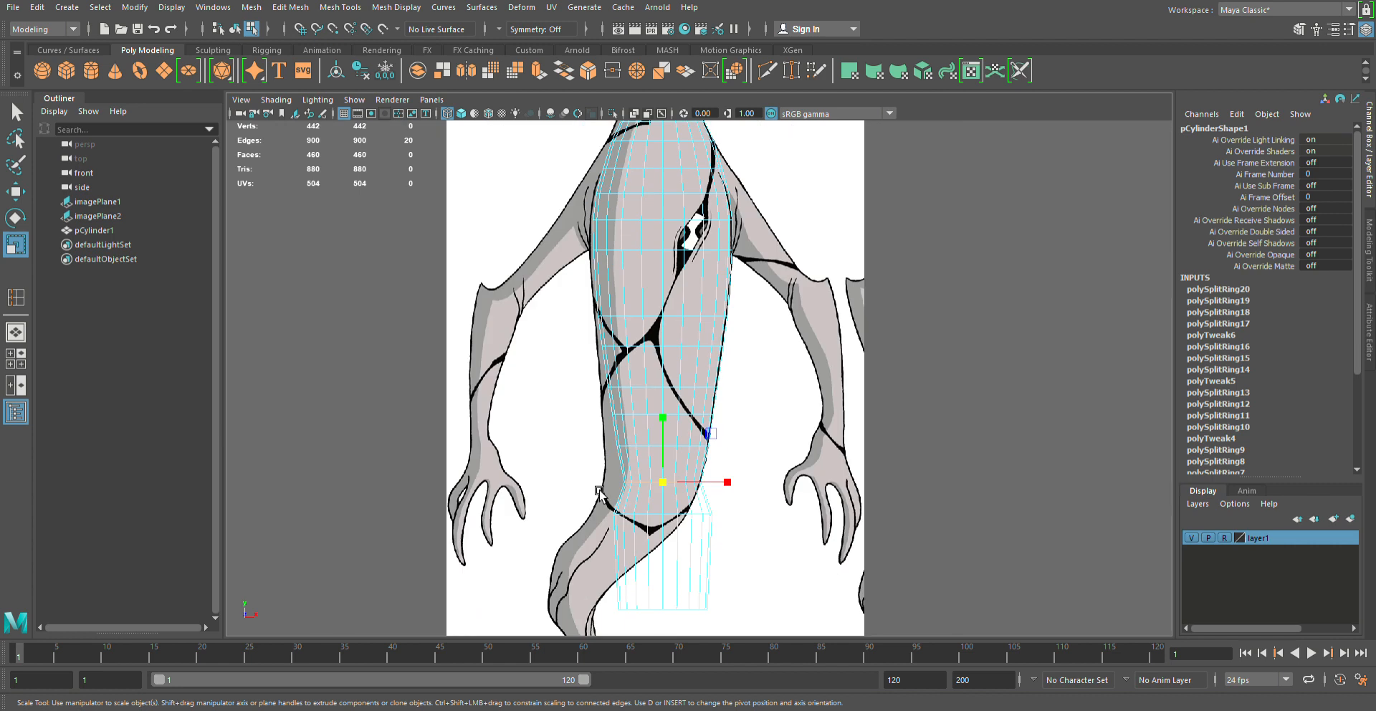
{"action": "scroll", "coordinate": [615, 482], "scroll_direction": "up", "scroll_amount": 3}
{"action": "mouse_move", "coordinate": [619, 477]}
{"action": "middle_mouse_down", "text": "alt"}
{"action": "mouse_move", "coordinate": [623, 451]}
{"action": "mouse_move", "coordinate": [634, 475]}
{"action": "middle_mouse_up", "text": "alt"}
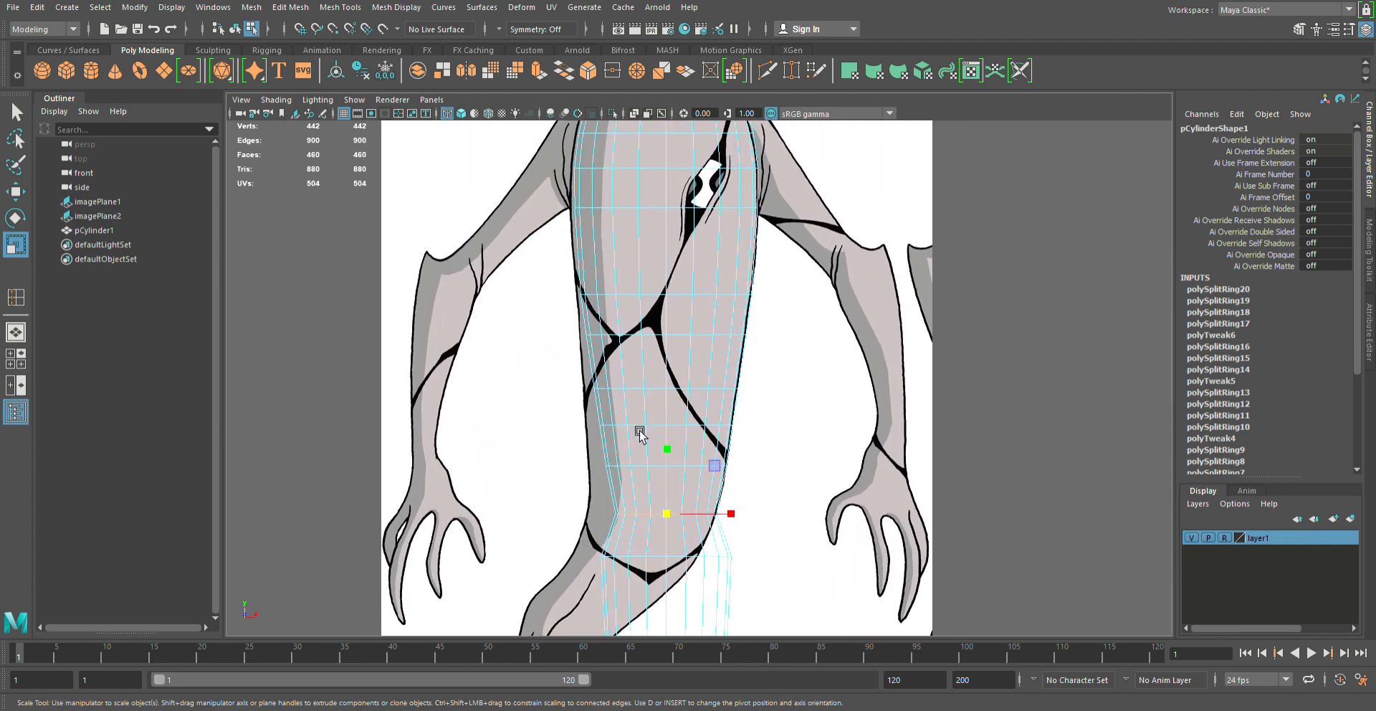
{"action": "key", "text": "w"}
{"action": "double_click", "coordinate": [672, 391]}
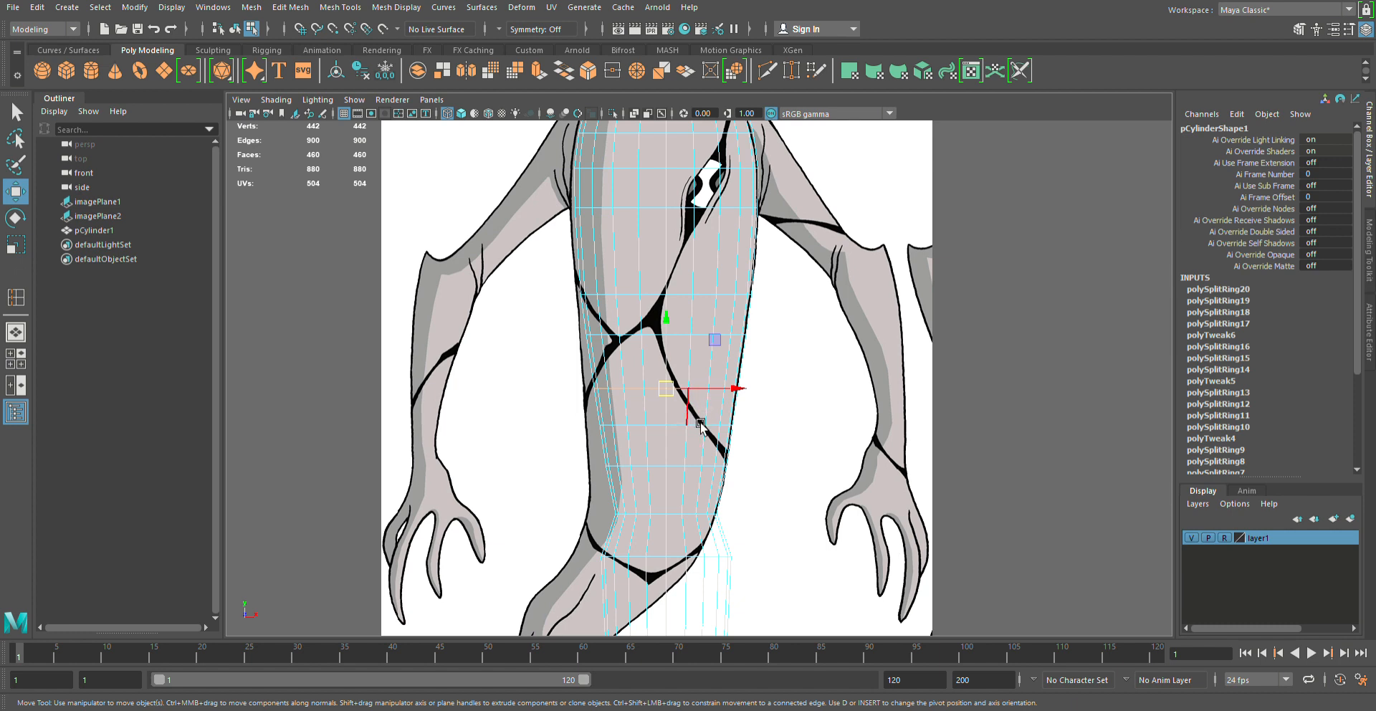
{"action": "key", "text": "e"}
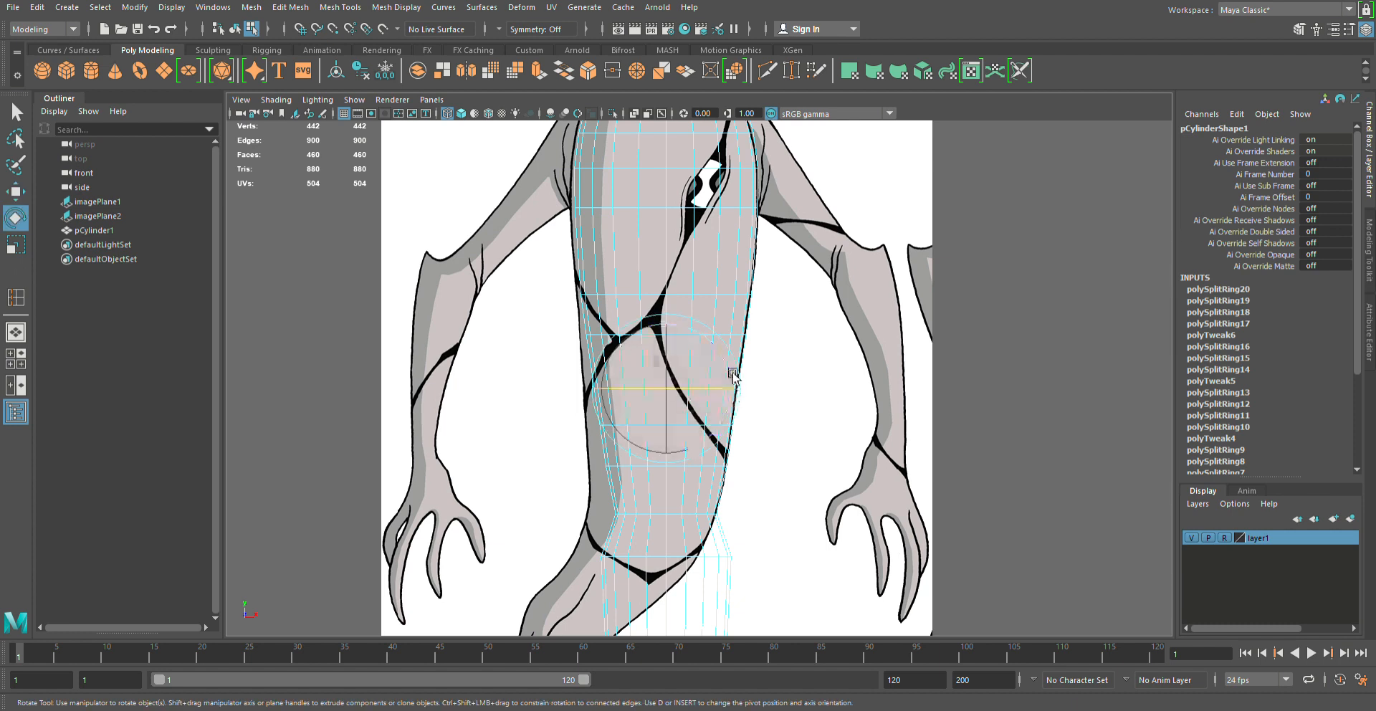
{"action": "left_click_drag", "start_coordinate": [735, 381], "coordinate": [756, 446]}
Select the lower body's edges below the abdomen crack, tilt them clockwise and shift them sideways toward the tail.
{"action": "middle_click_drag", "start_coordinate": [758, 451], "coordinate": [739, 377], "text": "alt"}
{"action": "right_click_drag", "start_coordinate": [739, 377], "coordinate": [739, 485], "text": "alt"}
{"action": "left_click_drag", "start_coordinate": [609, 347], "coordinate": [719, 554]}
{"action": "right_click_drag", "start_coordinate": [719, 553], "coordinate": [674, 365], "text": "alt"}
{"action": "middle_click_drag", "start_coordinate": [673, 365], "coordinate": [667, 384], "text": "alt"}
{"action": "left_click_drag", "start_coordinate": [683, 455], "coordinate": [689, 439]}
{"action": "left_click_drag", "start_coordinate": [690, 441], "coordinate": [658, 488]}
{"action": "key", "text": "w"}
{"action": "mouse_move", "coordinate": [647, 443]}
{"action": "middle_mouse_down", "text": "alt"}
{"action": "mouse_move", "coordinate": [652, 562]}
{"action": "mouse_move", "coordinate": [645, 437]}
{"action": "middle_mouse_up", "text": "alt"}
{"action": "scroll", "coordinate": [646, 500], "scroll_direction": "up", "scroll_amount": 2}
{"action": "scroll", "coordinate": [652, 561], "scroll_direction": "up", "scroll_amount": 1}
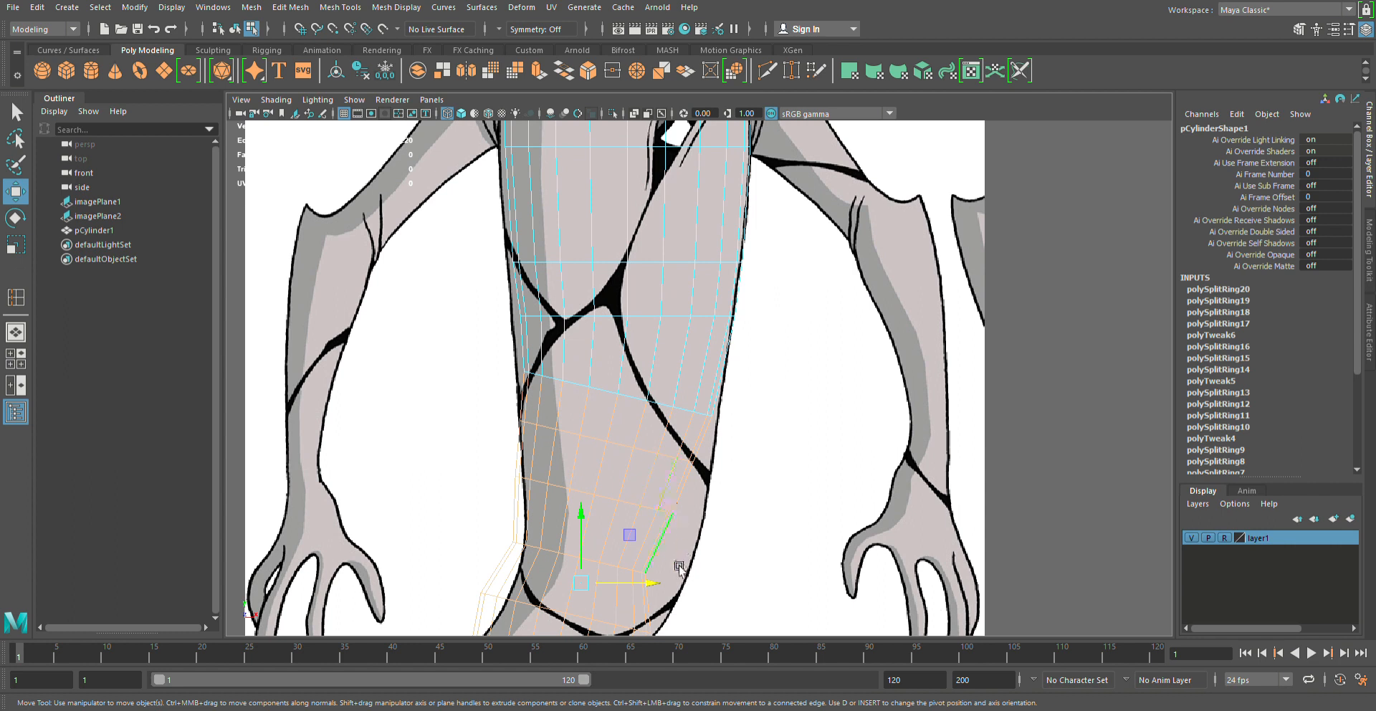
Try to scale an edge loop in the tilted lower body, and undo back to the lower-body selection.
{"action": "middle_click_drag", "start_coordinate": [679, 568], "coordinate": [664, 501], "text": "alt"}
{"action": "double_click", "coordinate": [648, 405]}
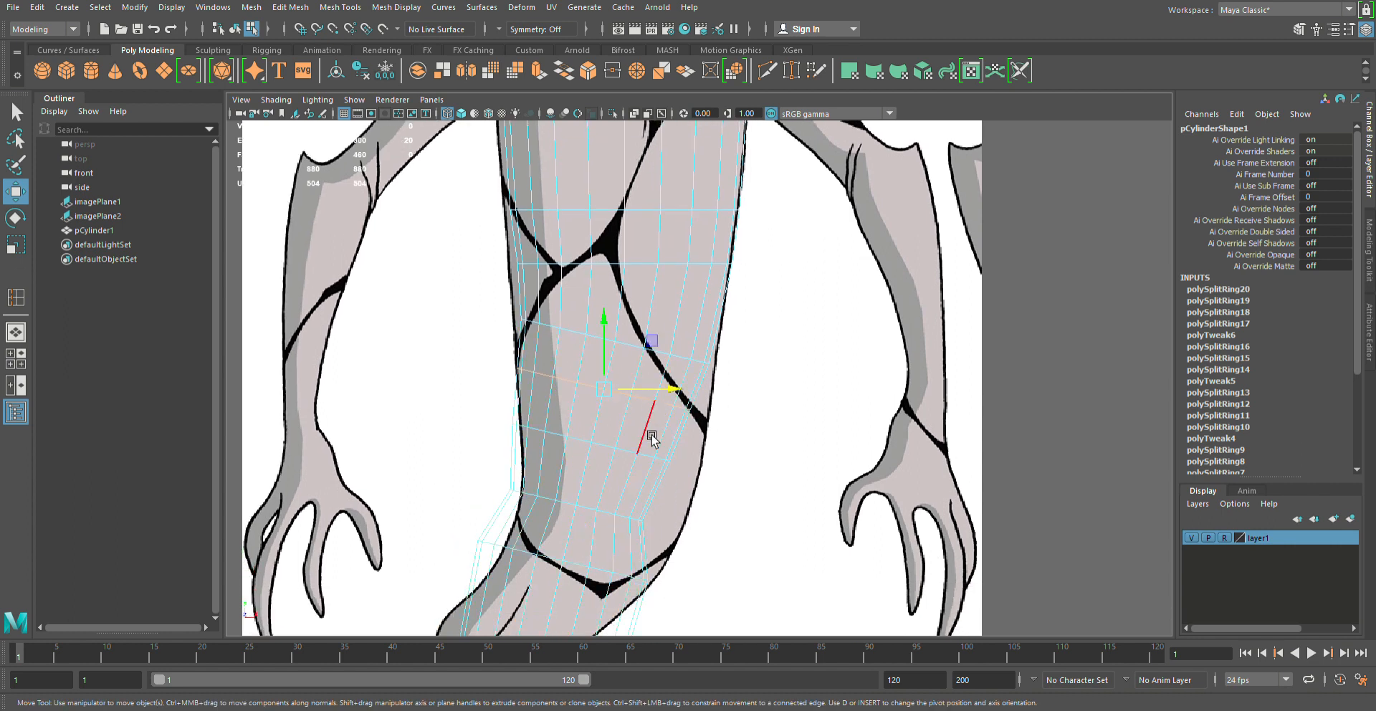
{"action": "key", "text": "r"}
{"action": "left_click_drag", "start_coordinate": [606, 391], "coordinate": [619, 428]}
{"action": "middle_click_drag", "start_coordinate": [618, 428], "coordinate": [652, 456], "text": "alt"}
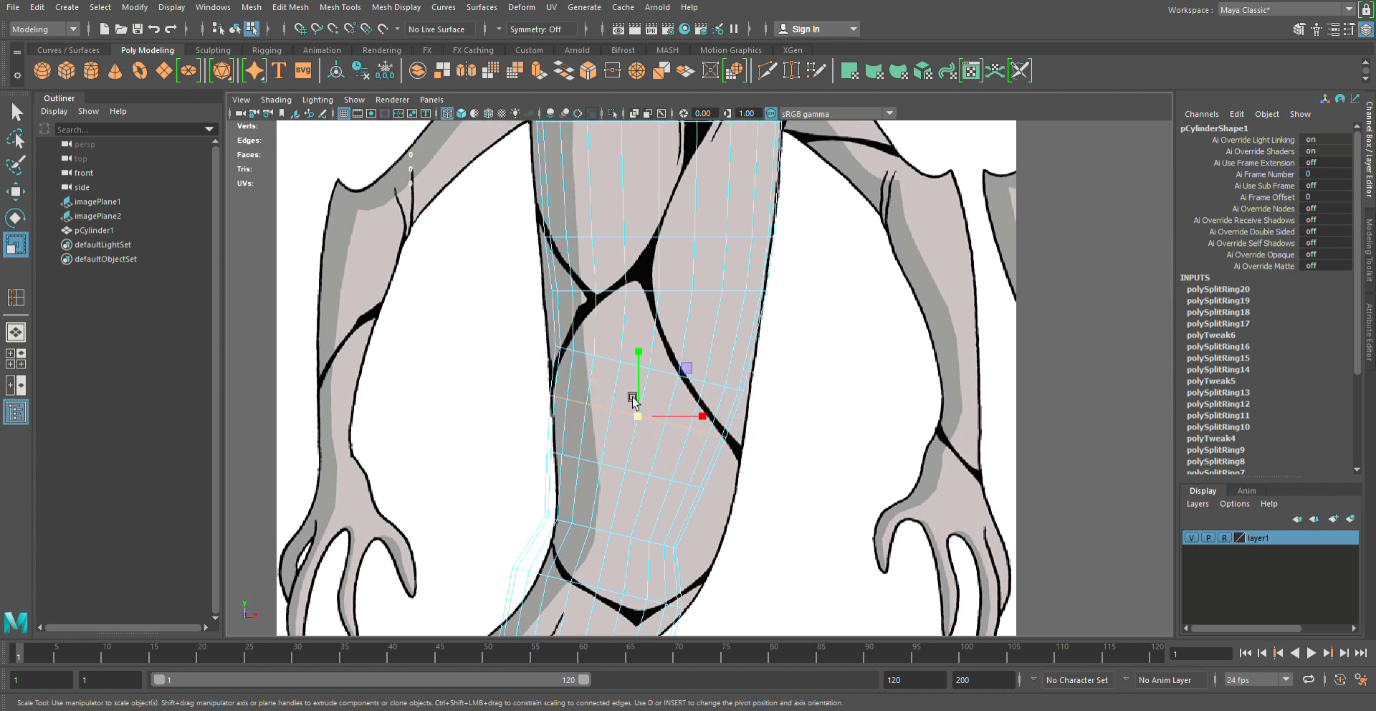
{"action": "key", "text": "ctrl+z"}
{"action": "key", "text": "ctrl+z"}
{"action": "key", "text": "ctrl+z"}
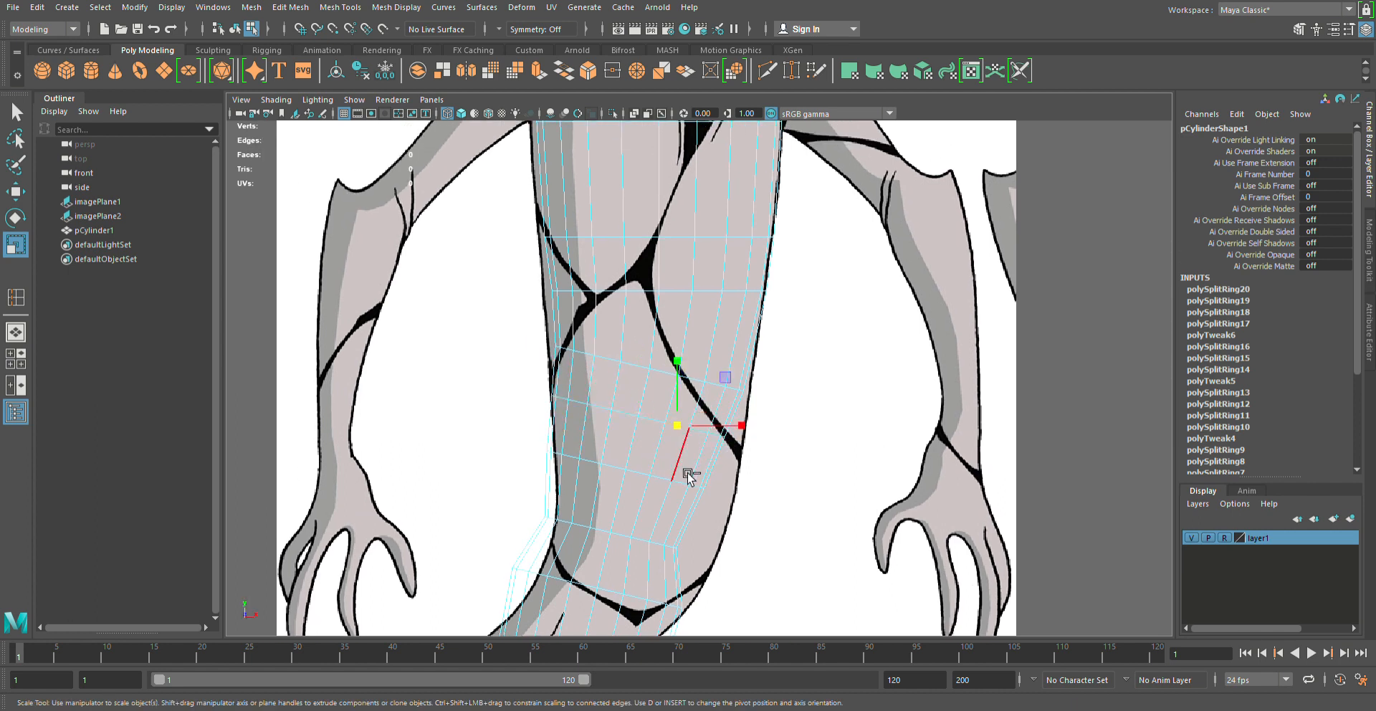
Rotate the selected lower-body edges slightly to line up with the reference's bend.
{"action": "key", "text": "e"}
{"action": "middle_click_drag", "start_coordinate": [670, 552], "coordinate": [681, 512], "text": "alt"}
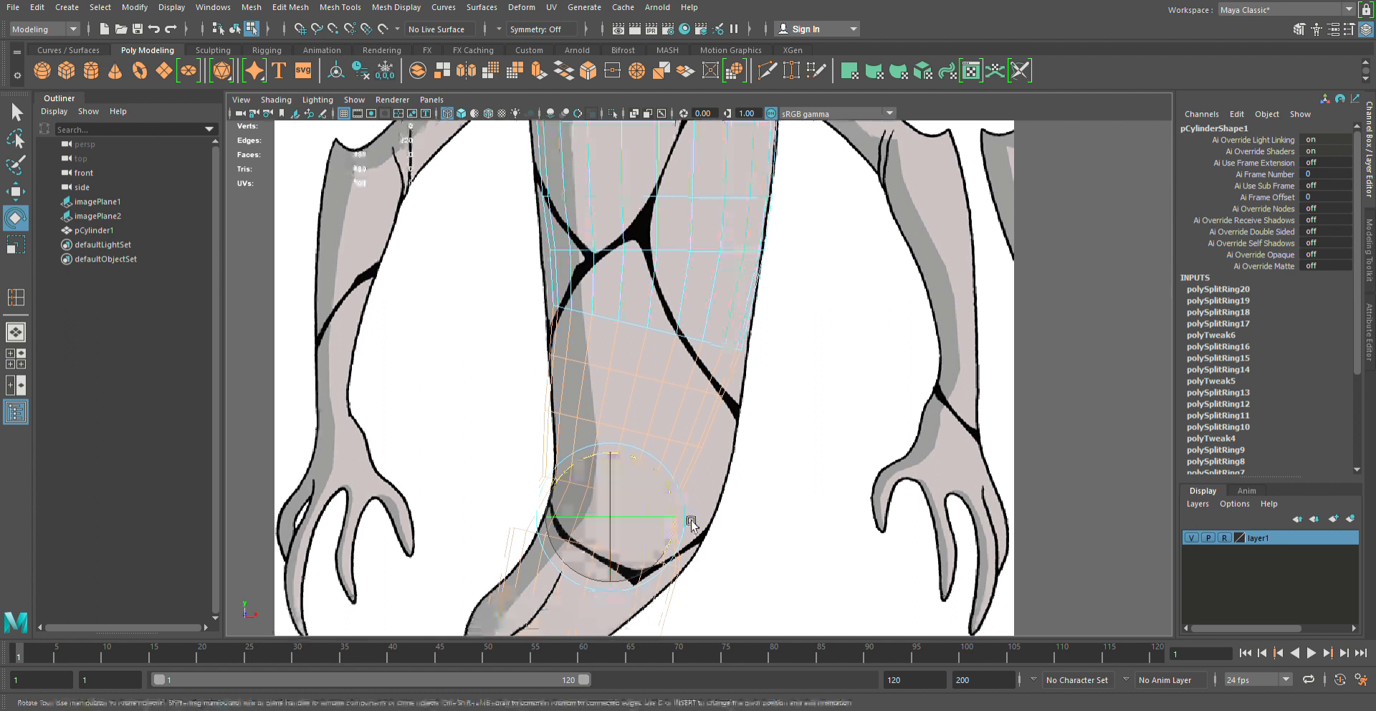
{"action": "left_click_drag", "start_coordinate": [684, 510], "coordinate": [685, 513]}
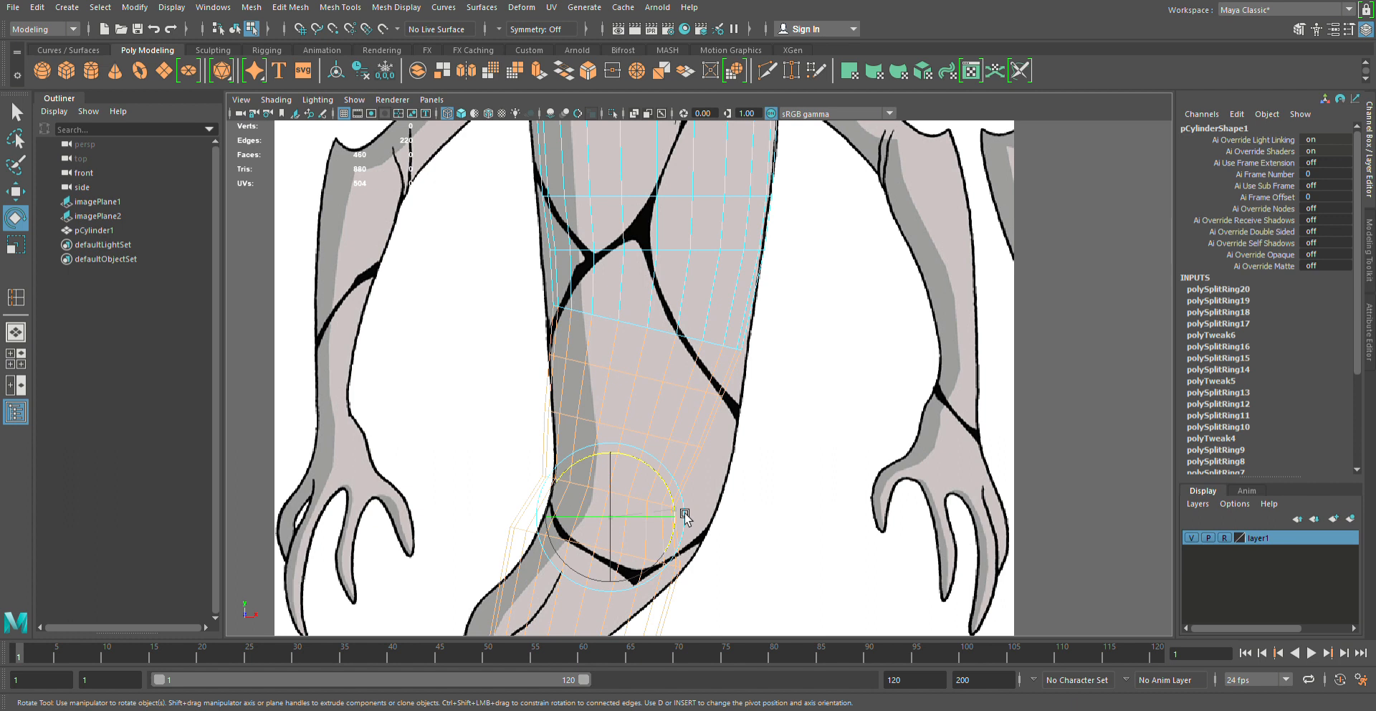
Switch from the front view to the side view and frame the body.
{"action": "scroll", "coordinate": [685, 514], "scroll_direction": "down", "scroll_amount": 5}
{"action": "middle_click_drag", "start_coordinate": [685, 475], "coordinate": [590, 458], "text": "alt"}
{"action": "scroll", "coordinate": [602, 423], "scroll_direction": "up", "scroll_amount": 1}
{"action": "scroll", "coordinate": [605, 419], "scroll_direction": "down", "scroll_amount": 1}
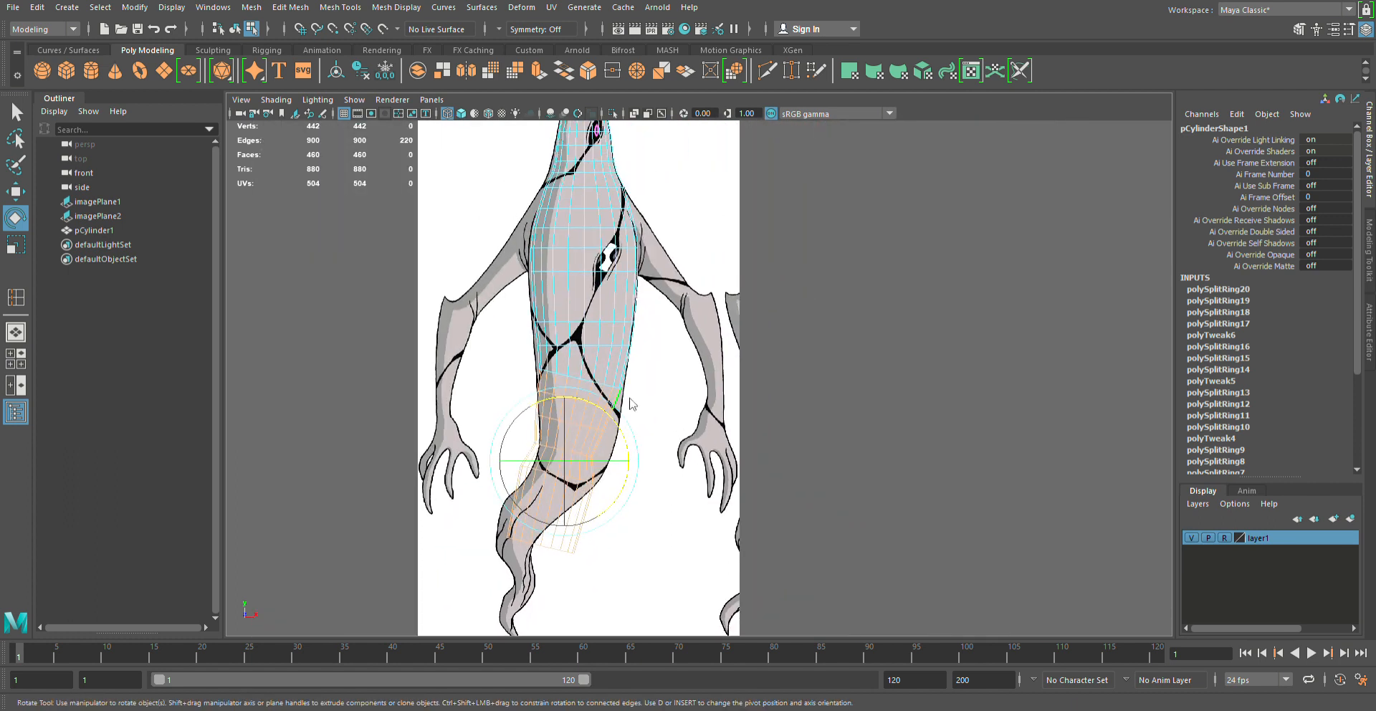
{"action": "key", "text": "space"}
{"action": "key", "text": "space"}
{"action": "scroll", "coordinate": [767, 398], "scroll_direction": "up", "scroll_amount": 3}
{"action": "middle_click_drag", "start_coordinate": [763, 380], "coordinate": [727, 456], "text": "alt"}
{"action": "scroll", "coordinate": [763, 387], "scroll_direction": "up", "scroll_amount": 3}
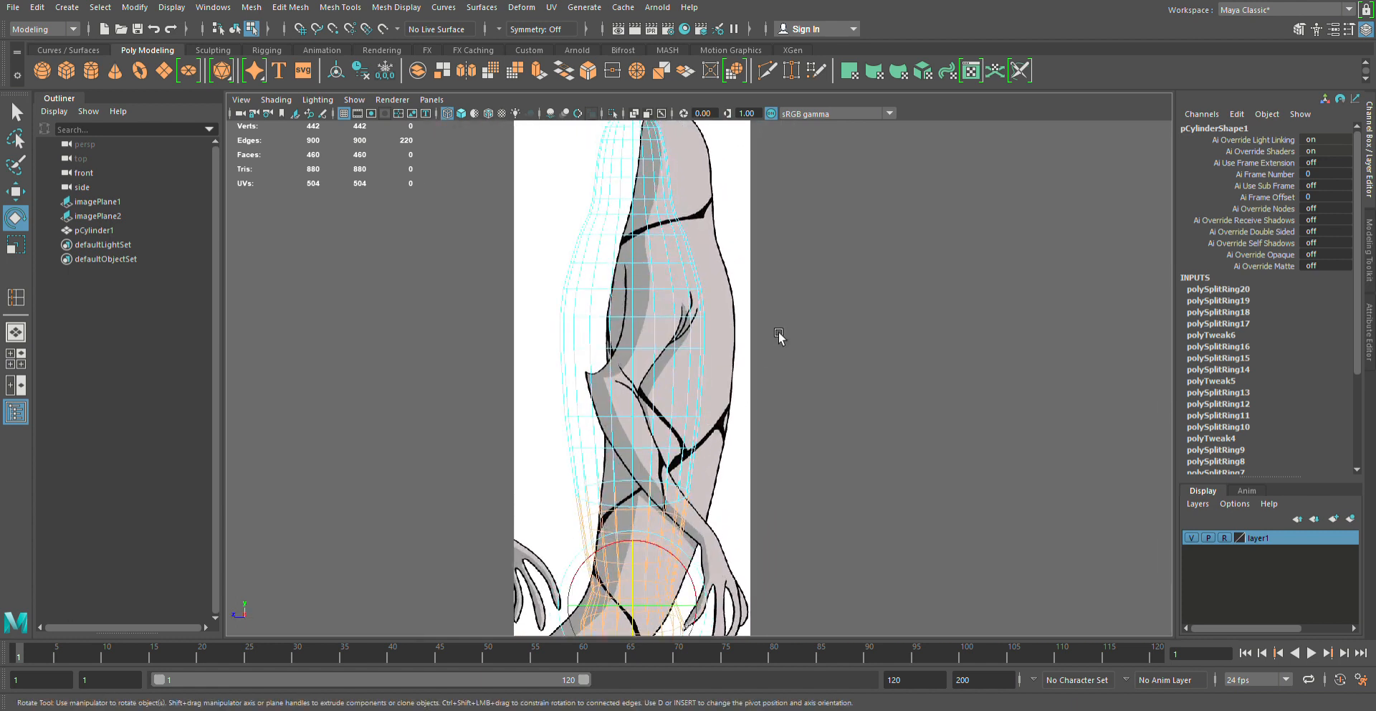
Return to object mode and deselect the cylinder.
{"action": "right_click_drag", "start_coordinate": [767, 328], "coordinate": [845, 307]}
{"action": "middle_click_drag", "start_coordinate": [768, 414], "coordinate": [708, 402], "text": "alt"}
{"action": "scroll", "coordinate": [748, 413], "scroll_direction": "down", "scroll_amount": 2}
{"action": "scroll", "coordinate": [746, 413], "scroll_direction": "up", "scroll_amount": 1}
{"action": "scroll", "coordinate": [749, 415], "scroll_direction": "up", "scroll_amount": 1}
{"action": "left_click", "coordinate": [696, 355]}
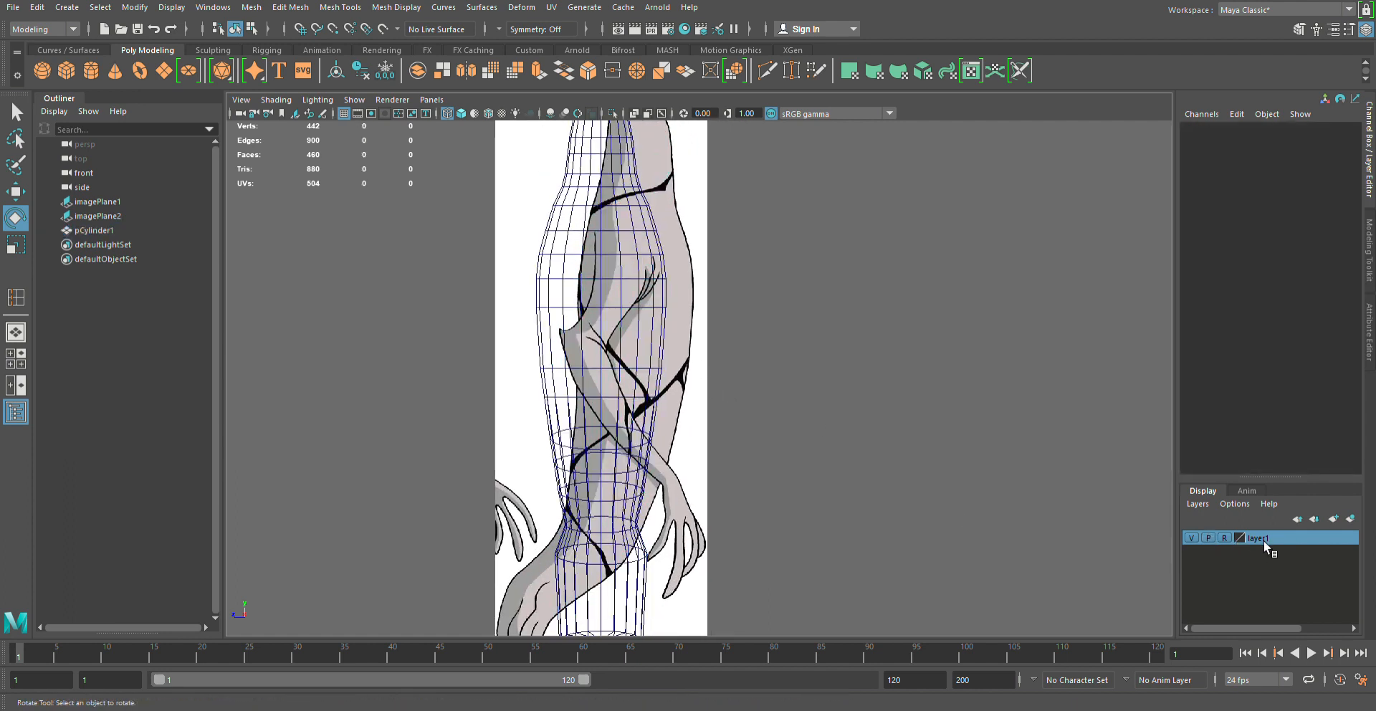
Select the image planes in layer1 and move them along Z to about -1.989 to align the side reference with the body.
{"action": "left_click", "coordinate": [1249, 599]}
{"action": "scroll", "coordinate": [998, 536], "scroll_direction": "down", "scroll_amount": 3}
{"action": "scroll", "coordinate": [988, 532], "scroll_direction": "up", "scroll_amount": 2}
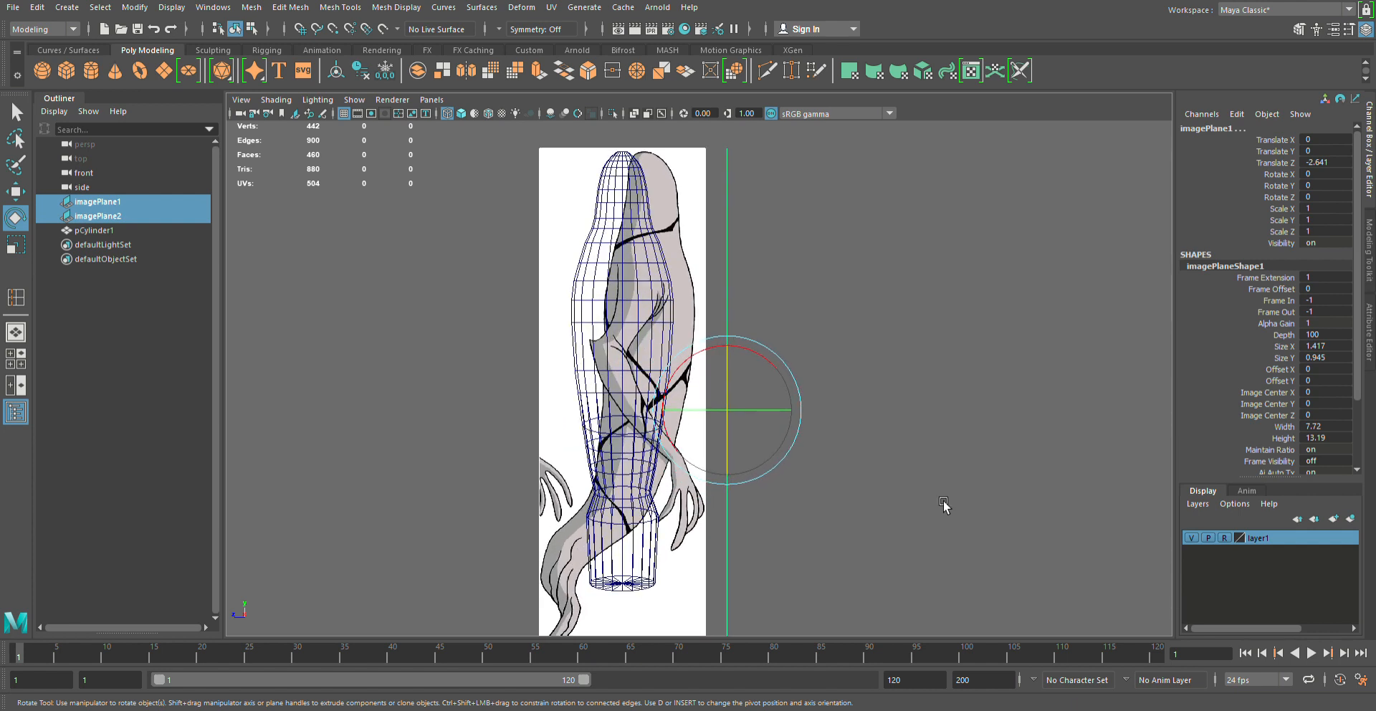
{"action": "left_click", "coordinate": [712, 233]}
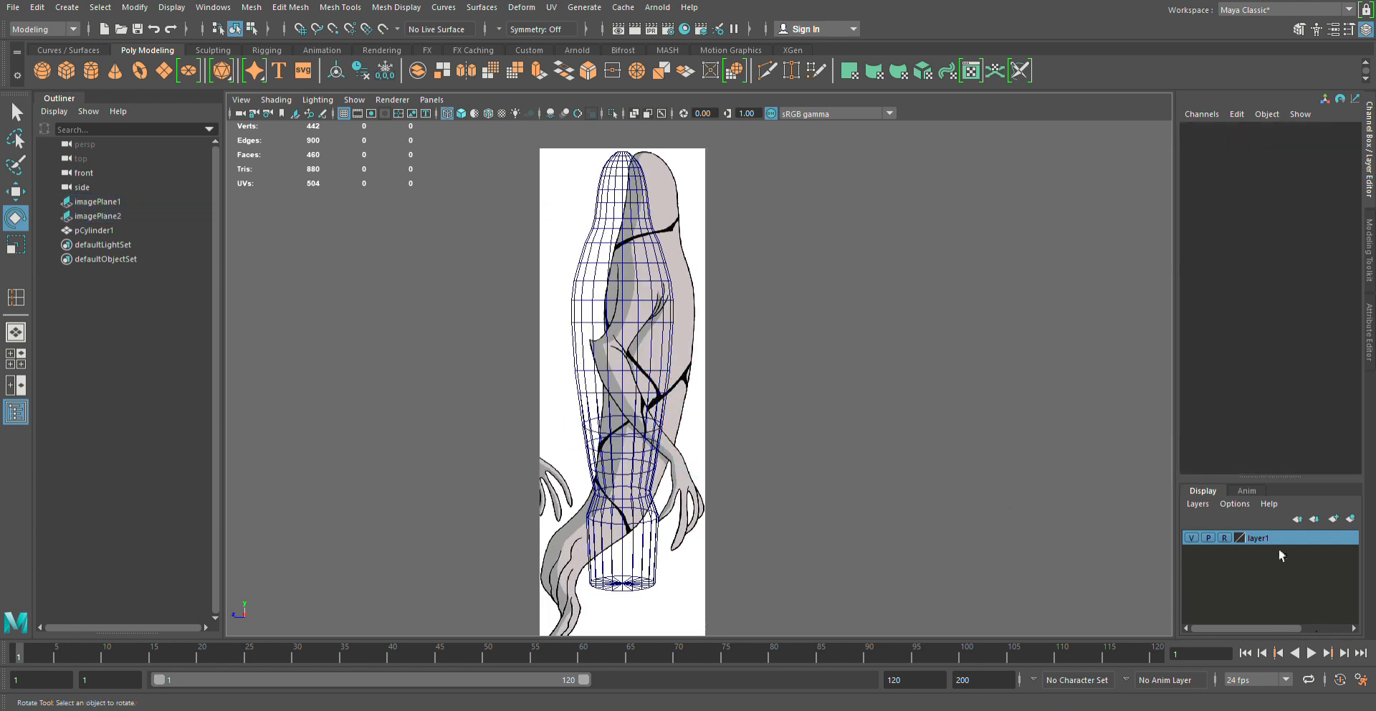
{"action": "left_click", "coordinate": [1279, 608]}
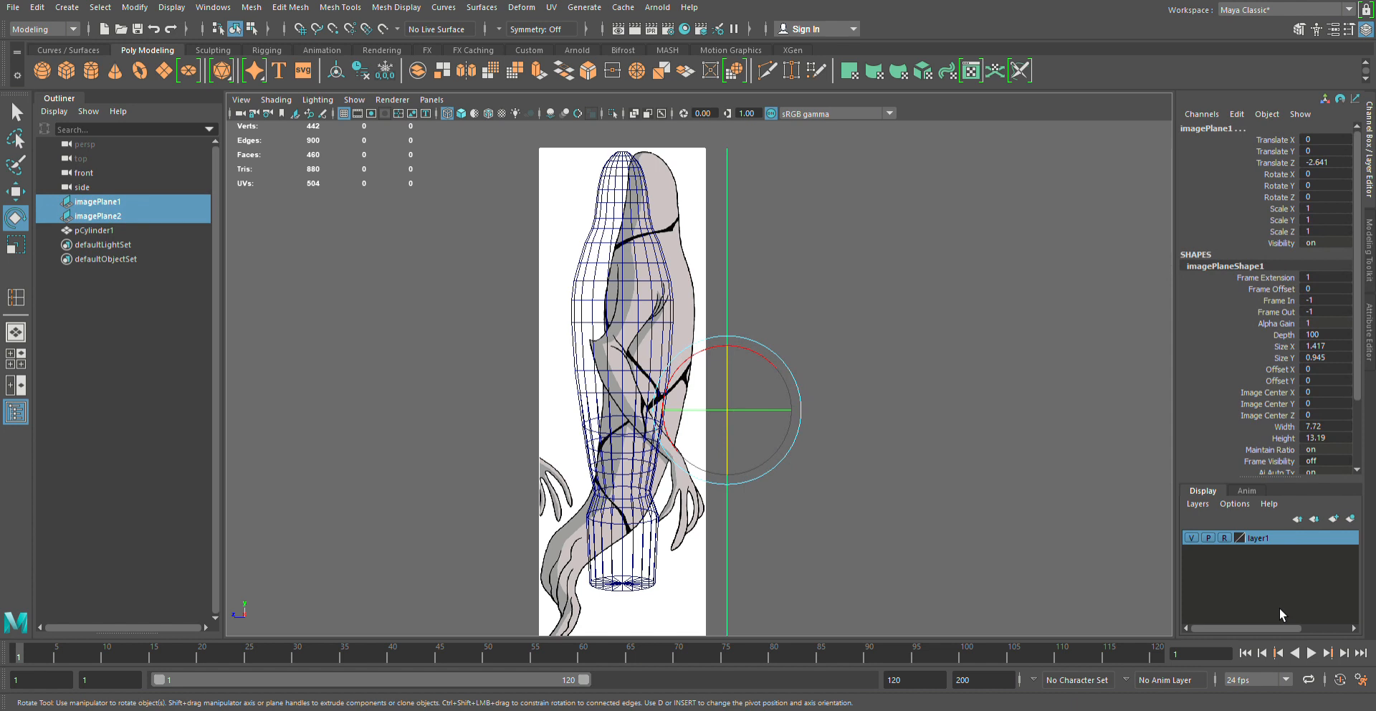
{"action": "key", "text": "w"}
{"action": "mouse_move", "coordinate": [708, 423]}
{"action": "left_mouse_down"}
{"action": "mouse_move", "coordinate": [724, 423]}
{"action": "mouse_move", "coordinate": [681, 424]}
{"action": "left_mouse_up"}
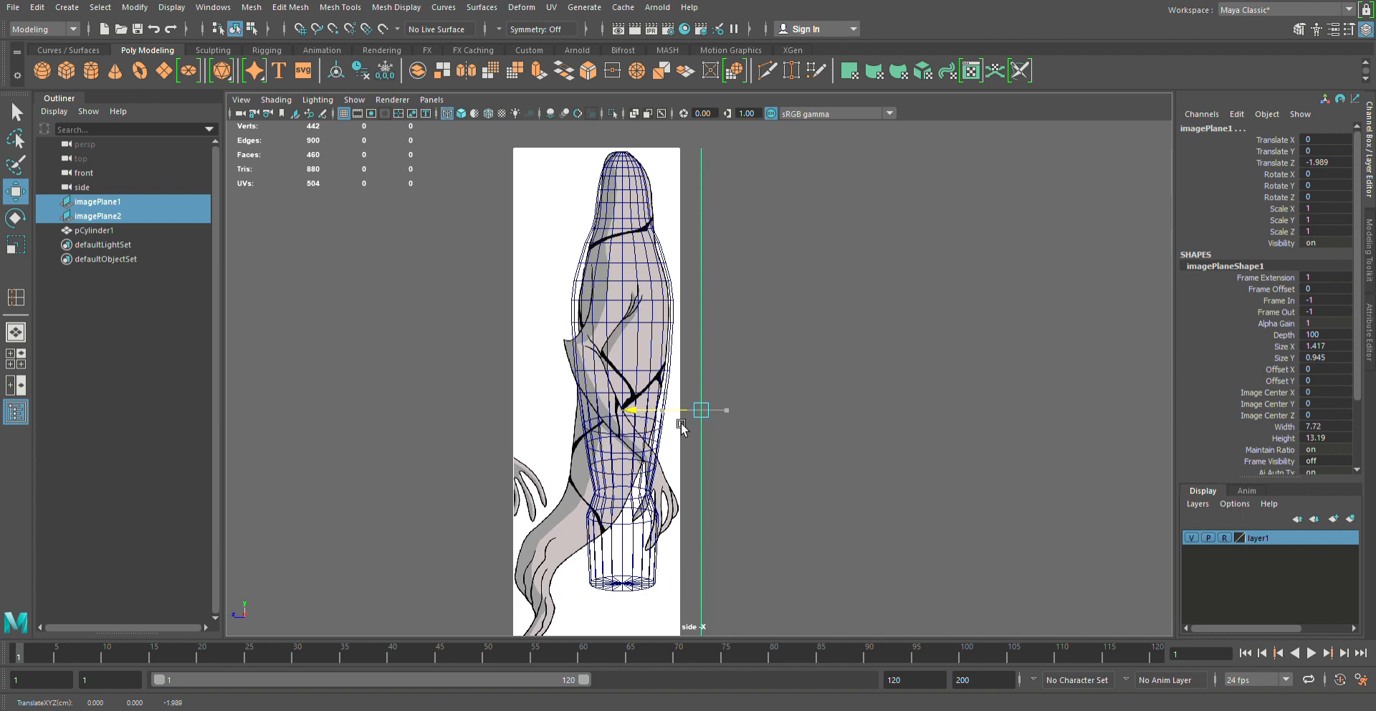
{"action": "left_click_drag", "start_coordinate": [681, 423], "coordinate": [681, 423]}
Examine how the head's wireframe lines up with the side reference outline.
{"action": "scroll", "coordinate": [682, 382], "scroll_direction": "up", "scroll_amount": 2}
{"action": "middle_click_drag", "start_coordinate": [682, 382], "coordinate": [724, 529], "text": "alt"}
{"action": "scroll", "coordinate": [707, 488], "scroll_direction": "up", "scroll_amount": 2}
{"action": "scroll", "coordinate": [707, 489], "scroll_direction": "down", "scroll_amount": 2}
{"action": "scroll", "coordinate": [724, 529], "scroll_direction": "up", "scroll_amount": 7}
{"action": "middle_click_drag", "start_coordinate": [694, 381], "coordinate": [769, 474], "text": "alt"}
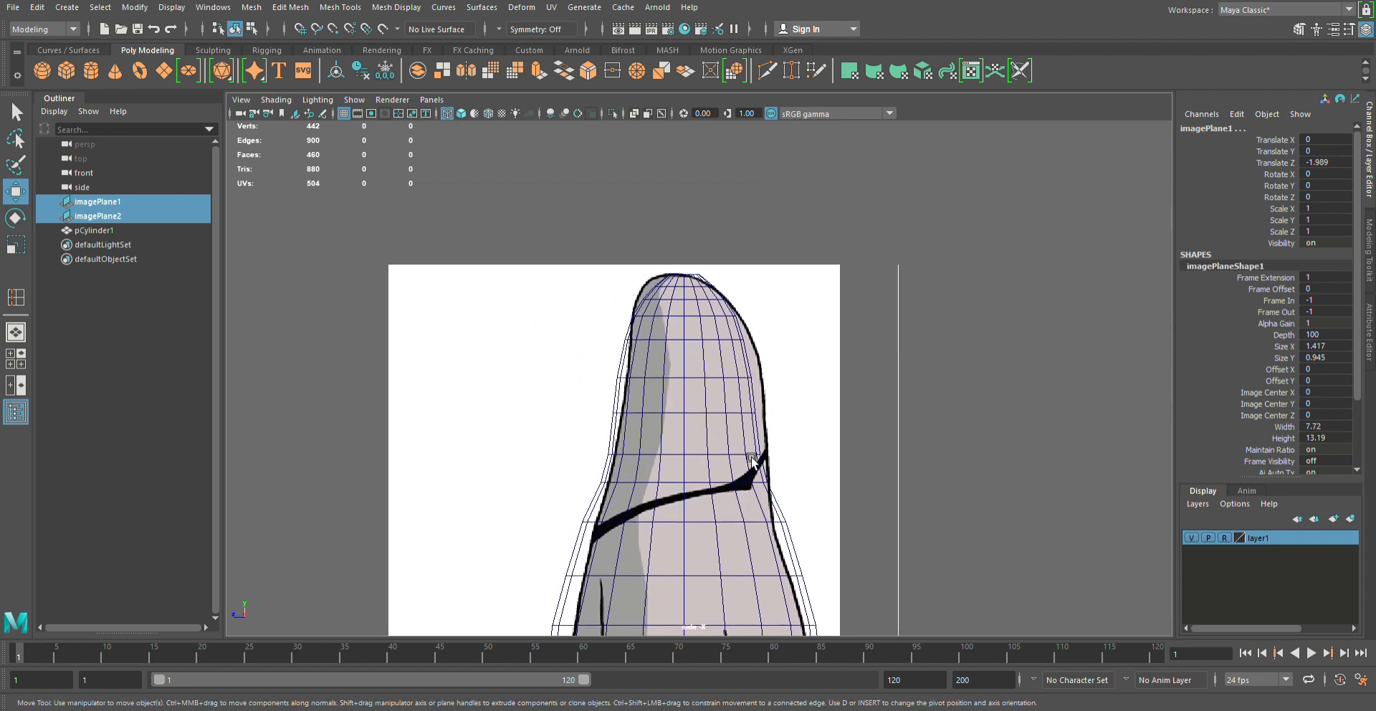
{"action": "scroll", "coordinate": [743, 381], "scroll_direction": "up", "scroll_amount": 5}
{"action": "scroll", "coordinate": [742, 381], "scroll_direction": "up", "scroll_amount": 1}
{"action": "middle_click_drag", "start_coordinate": [743, 381], "coordinate": [741, 441], "text": "alt"}
{"action": "scroll", "coordinate": [741, 387], "scroll_direction": "up", "scroll_amount": 4}
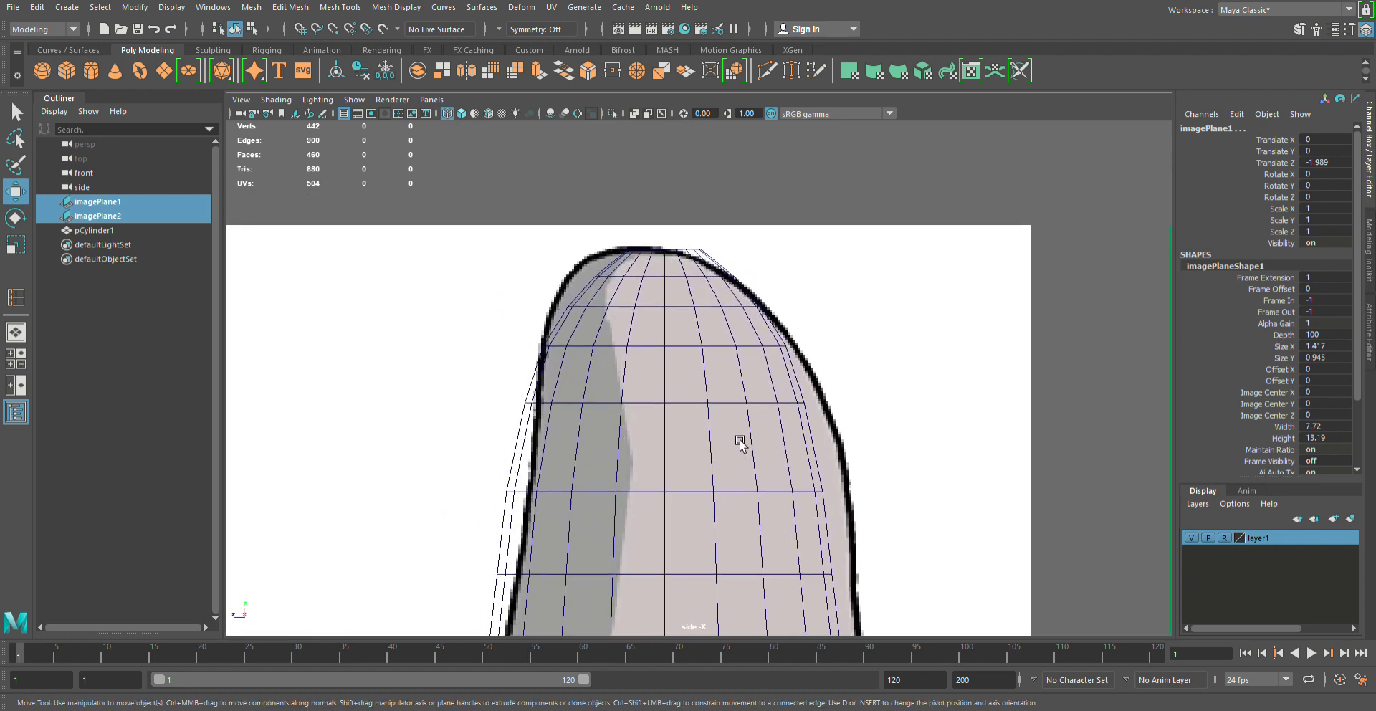
{"action": "scroll", "coordinate": [716, 310], "scroll_direction": "up", "scroll_amount": 1}
{"action": "middle_click_drag", "start_coordinate": [714, 309], "coordinate": [731, 352], "text": "alt"}
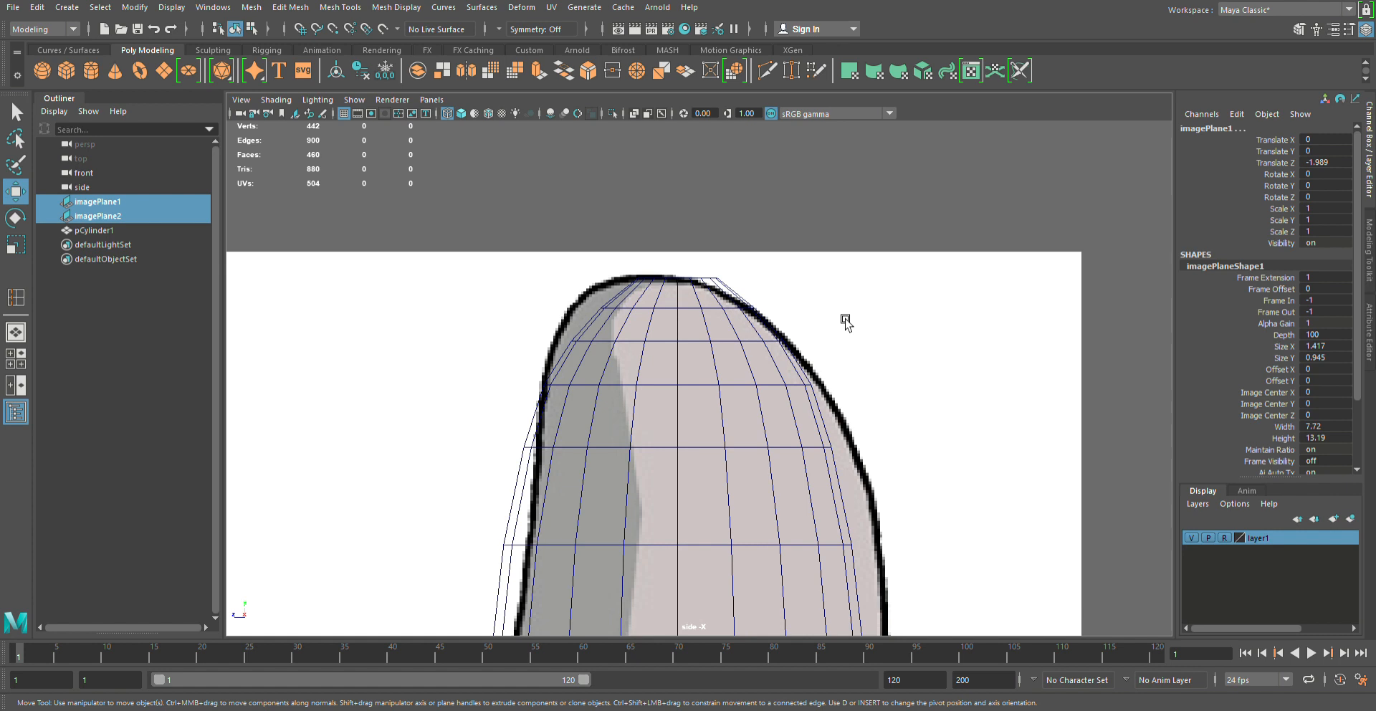
Deselect the image planes, select the body cylinder and enter edge mode.
{"action": "scroll", "coordinate": [895, 345], "scroll_direction": "down", "scroll_amount": 16}
{"action": "middle_click_drag", "start_coordinate": [894, 345], "coordinate": [858, 317], "text": "alt"}
{"action": "left_click", "coordinate": [948, 336]}
{"action": "scroll", "coordinate": [830, 279], "scroll_direction": "up", "scroll_amount": 8}
{"action": "left_click", "coordinate": [607, 410]}
{"action": "scroll", "coordinate": [866, 251], "scroll_direction": "up", "scroll_amount": 4}
{"action": "middle_click_drag", "start_coordinate": [866, 251], "coordinate": [895, 348], "text": "alt"}
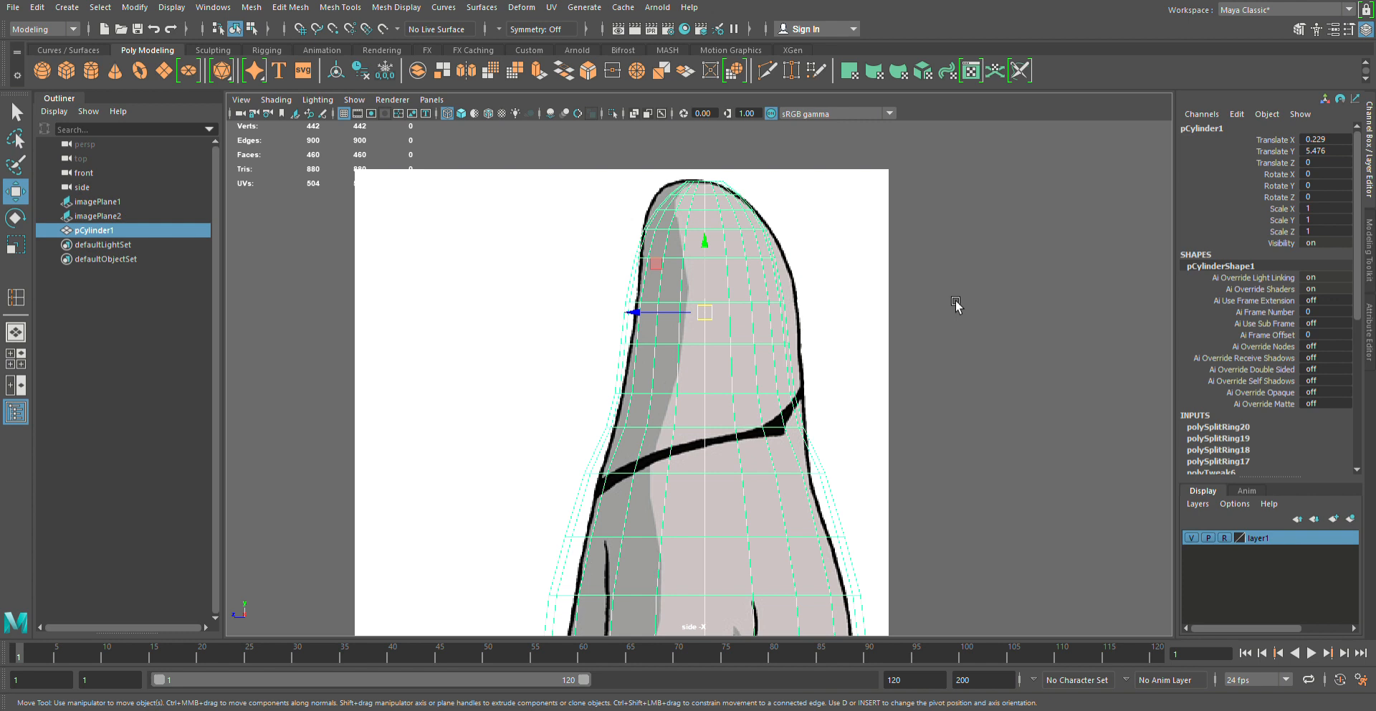
{"action": "scroll", "coordinate": [956, 302], "scroll_direction": "up", "scroll_amount": 1}
{"action": "middle_click_drag", "start_coordinate": [997, 261], "coordinate": [998, 302], "text": "alt"}
{"action": "right_click_drag", "start_coordinate": [985, 297], "coordinate": [981, 252]}
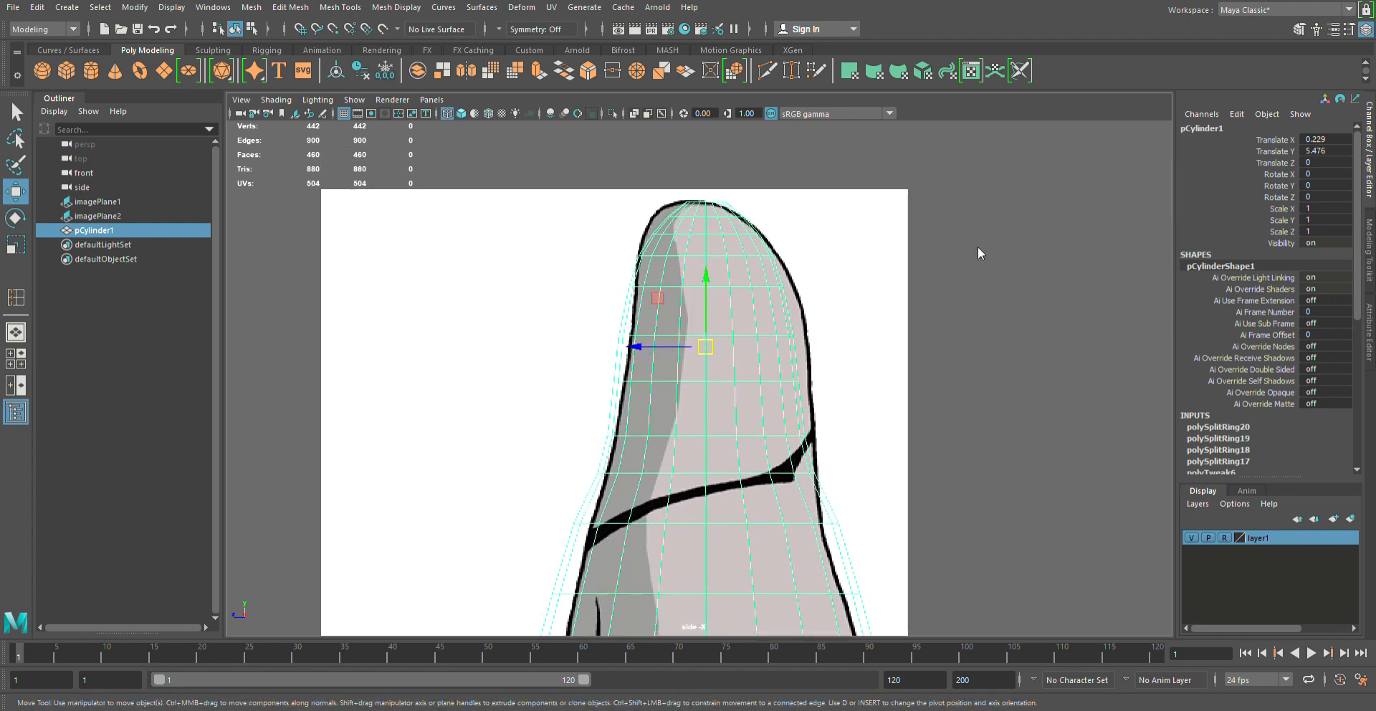
Shift the head's top two edge loops along Z to follow the curve of the side reference outline.
{"action": "scroll", "coordinate": [789, 242], "scroll_direction": "up", "scroll_amount": 4}
{"action": "middle_click_drag", "start_coordinate": [782, 244], "coordinate": [786, 393], "text": "alt"}
{"action": "scroll", "coordinate": [746, 344], "scroll_direction": "down", "scroll_amount": 9}
{"action": "scroll", "coordinate": [736, 331], "scroll_direction": "up", "scroll_amount": 13}
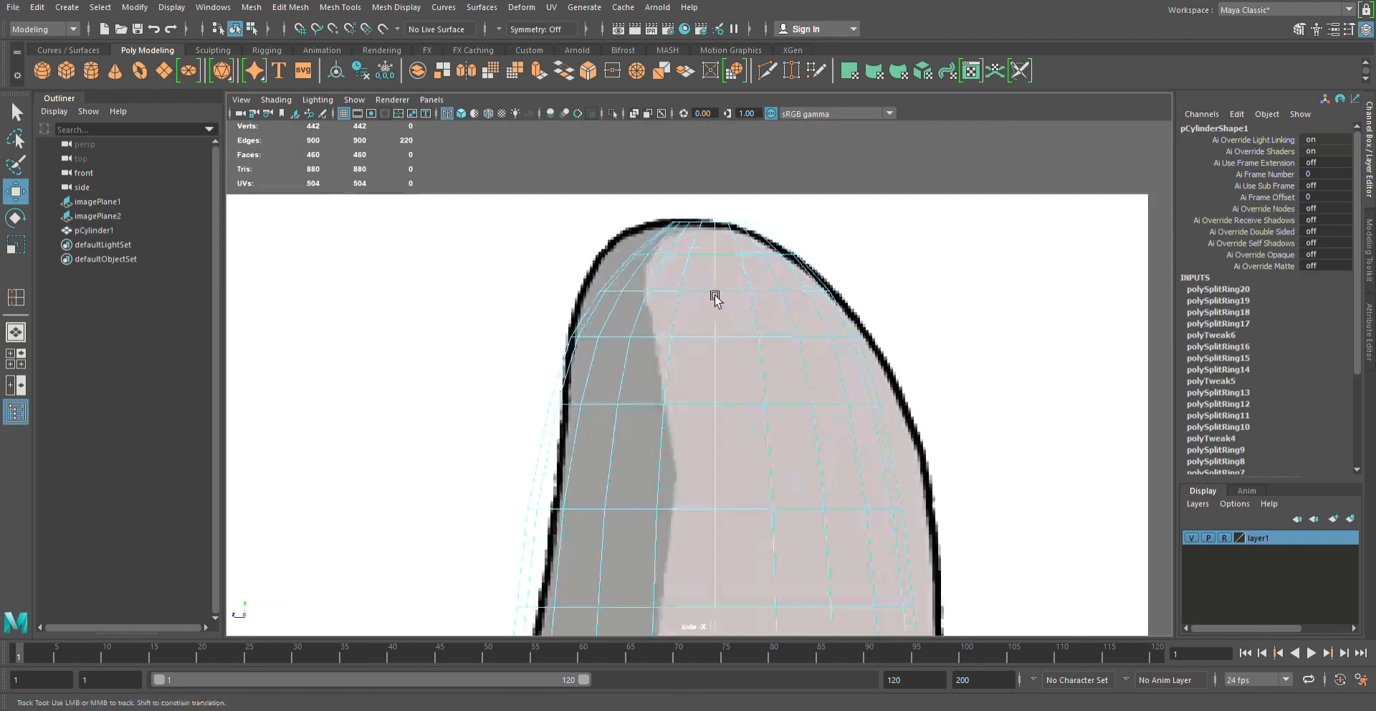
{"action": "middle_click_drag", "start_coordinate": [716, 298], "coordinate": [666, 405], "text": "alt"}
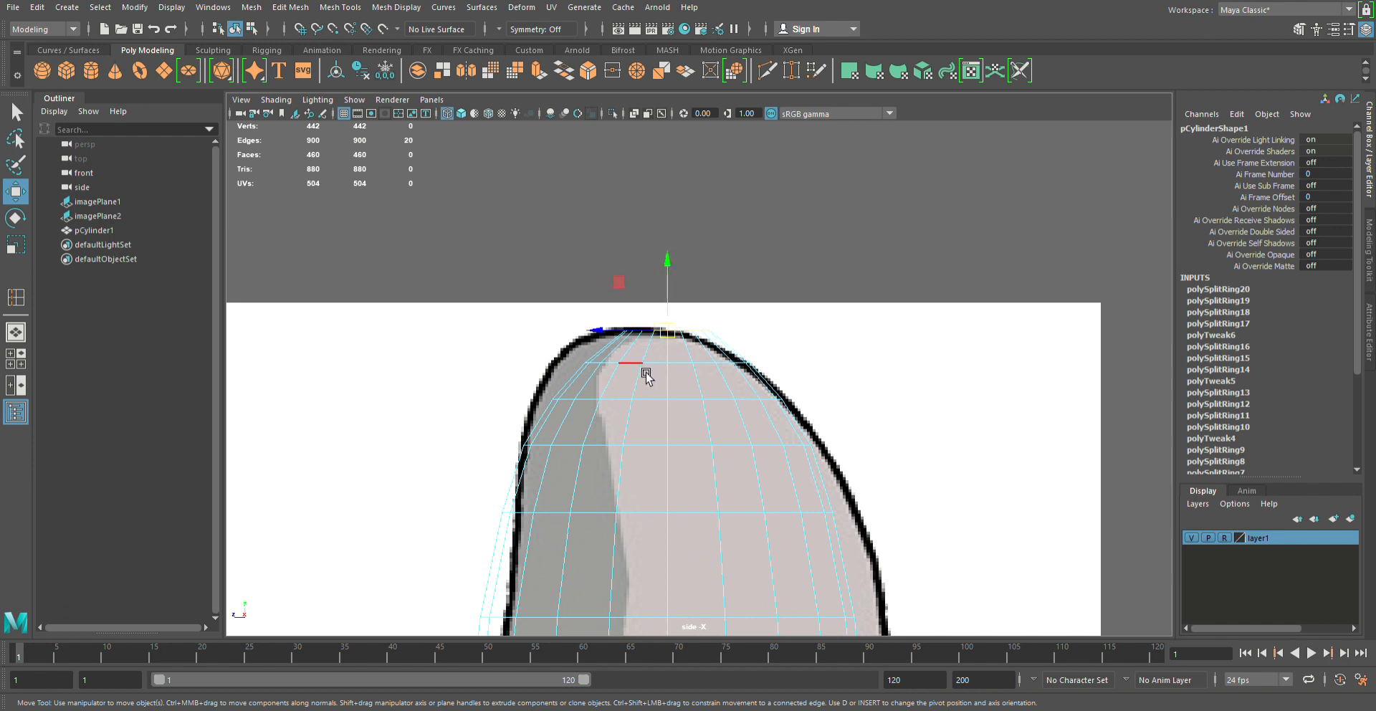
{"action": "left_click_drag", "start_coordinate": [635, 333], "coordinate": [618, 371]}
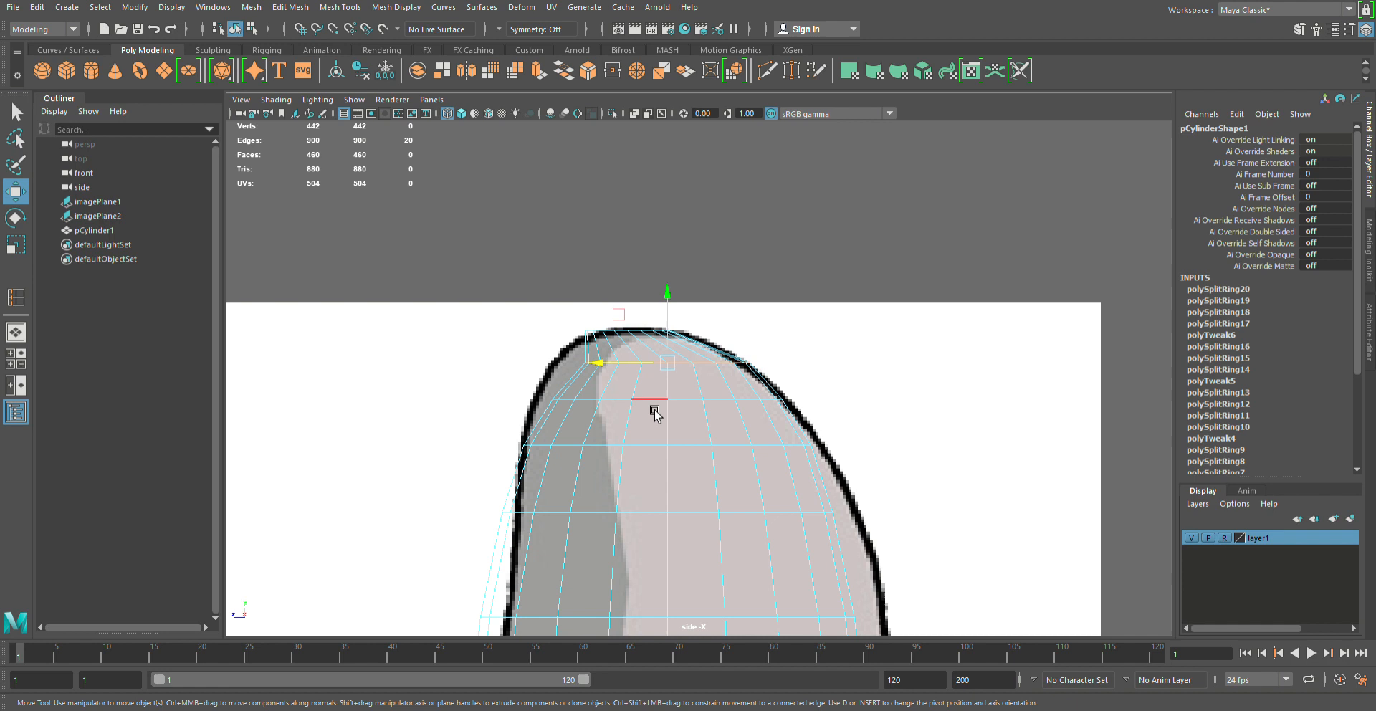
{"action": "left_click_drag", "start_coordinate": [636, 371], "coordinate": [626, 373]}
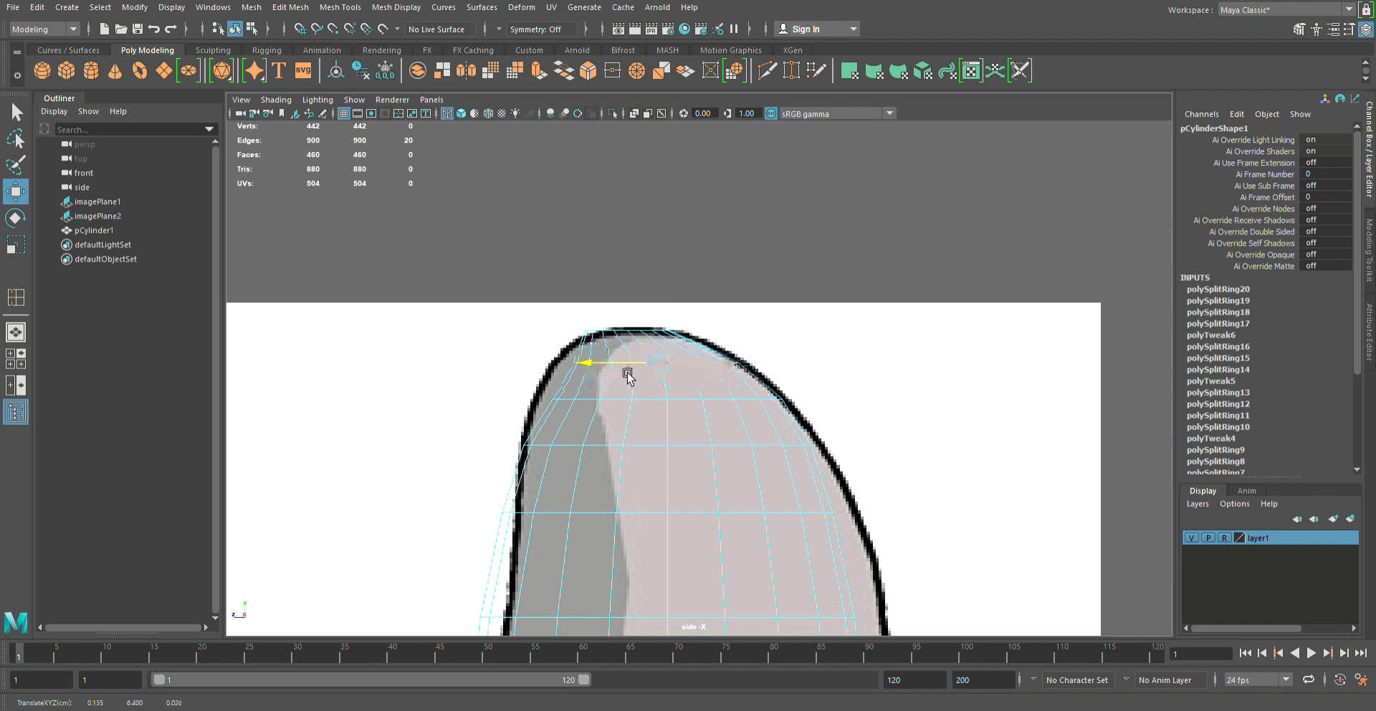
Scale and shift the third edge loop from the top of the head along Z to fit the side outline.
{"action": "middle_click_drag", "start_coordinate": [661, 420], "coordinate": [608, 318], "text": "alt"}
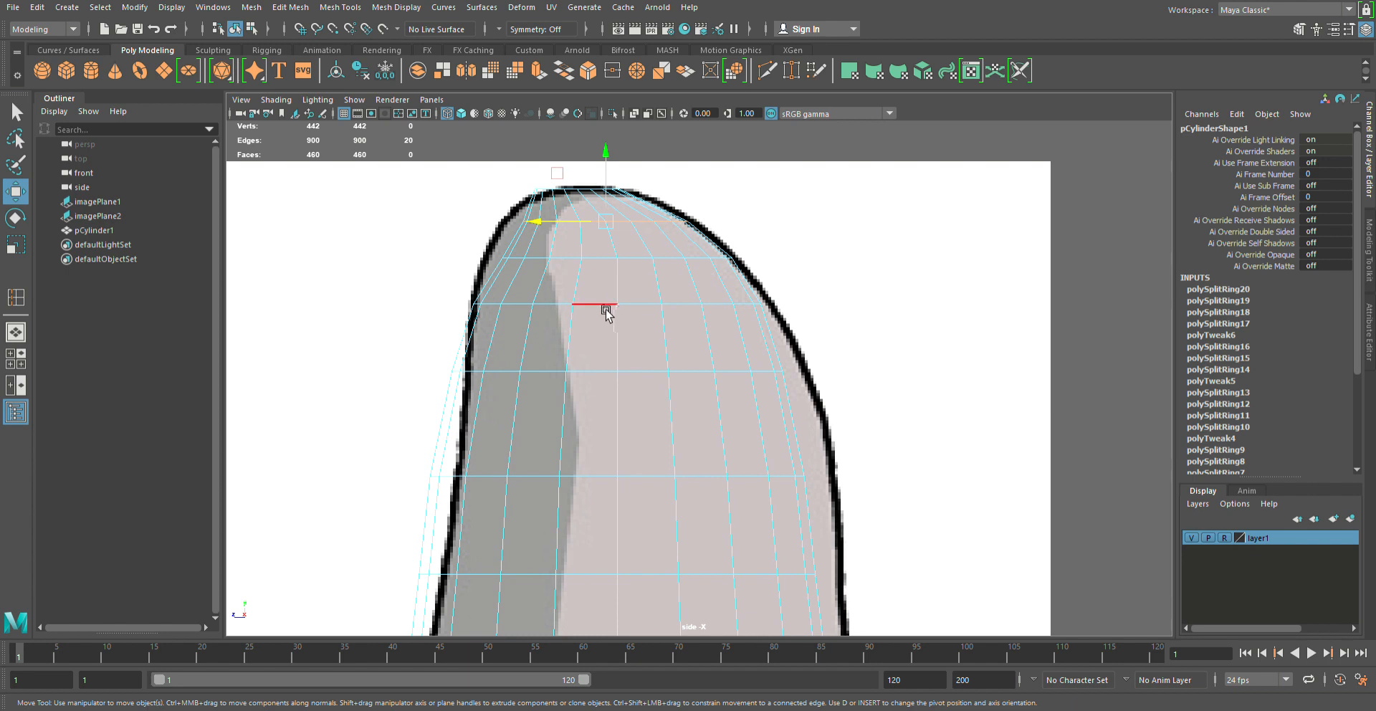
{"action": "key", "text": "r"}
{"action": "mouse_move", "coordinate": [616, 231]}
{"action": "left_mouse_down"}
{"action": "mouse_move", "coordinate": [632, 241]}
{"action": "mouse_move", "coordinate": [584, 224]}
{"action": "mouse_move", "coordinate": [591, 236]}
{"action": "left_mouse_up"}
{"action": "key", "text": "w"}
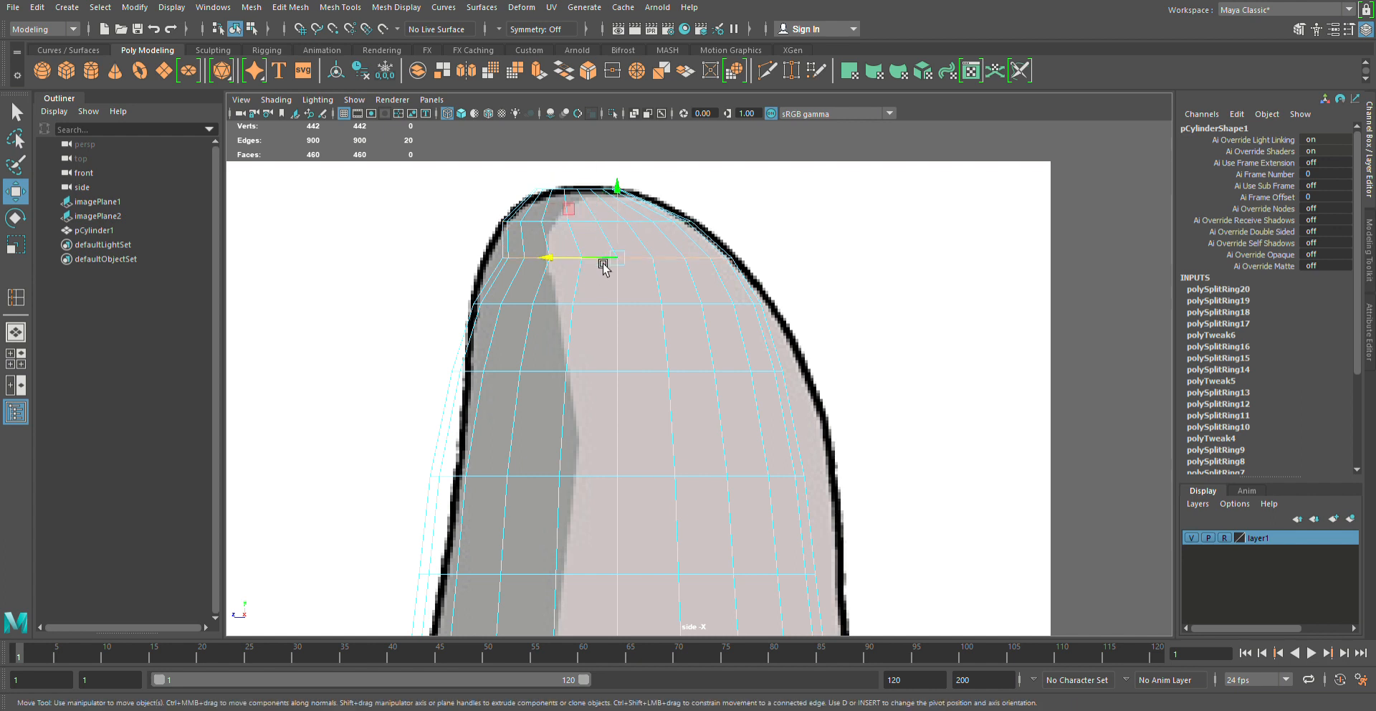
{"action": "key", "text": "r"}
{"action": "mouse_move", "coordinate": [627, 264]}
{"action": "left_mouse_down"}
{"action": "mouse_move", "coordinate": [640, 285]}
{"action": "mouse_move", "coordinate": [604, 270]}
{"action": "left_mouse_up"}
{"action": "key", "text": "w"}
Select the fourth edge loop from the head's top and scale and move it to match the side outline.
{"action": "middle_click_drag", "start_coordinate": [606, 269], "coordinate": [595, 317], "text": "alt"}
{"action": "double_click", "coordinate": [607, 296]}
{"action": "key", "text": "r"}
{"action": "key", "text": "w"}
Scale and move the fifth edge loop of the head along Z so both edges meet the side outline.
{"action": "double_click", "coordinate": [605, 345]}
{"action": "key", "text": "r"}
{"action": "mouse_move", "coordinate": [601, 372]}
{"action": "middle_mouse_down"}
{"action": "mouse_move", "coordinate": [594, 354]}
{"action": "mouse_move", "coordinate": [605, 360]}
{"action": "middle_mouse_up"}
{"action": "key", "text": "w"}
{"action": "key", "text": "r"}
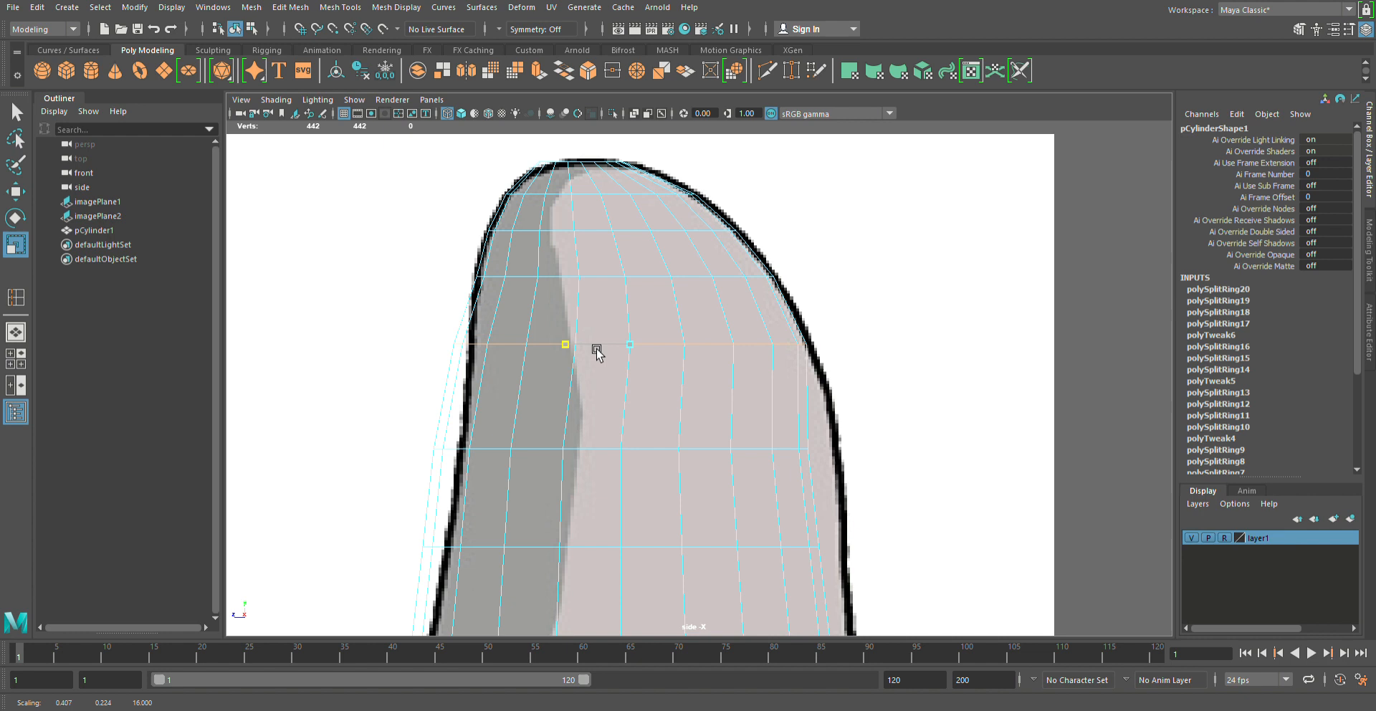
{"action": "key", "text": "w"}
{"action": "middle_click_drag", "start_coordinate": [605, 360], "coordinate": [605, 344]}
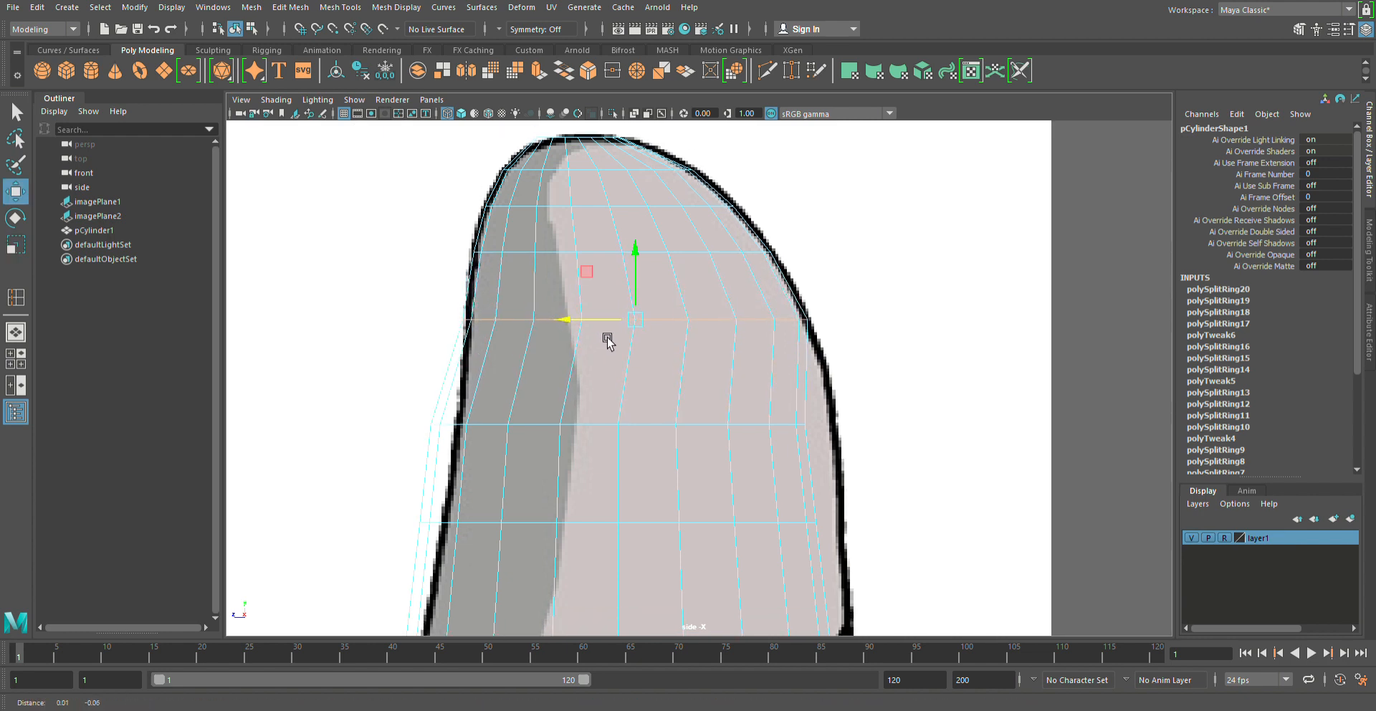
Select the sixth edge loop of the head and fit its depth and Z position to the side reference.
{"action": "double_click", "coordinate": [612, 415]}
{"action": "mouse_move", "coordinate": [611, 418]}
{"action": "middle_mouse_down", "text": "alt"}
{"action": "mouse_move", "coordinate": [576, 410]}
{"action": "mouse_move", "coordinate": [604, 421]}
{"action": "mouse_move", "coordinate": [595, 415]}
{"action": "middle_mouse_up", "text": "alt"}
{"action": "key", "text": "r"}
{"action": "key", "text": "w"}
{"action": "key", "text": "r"}
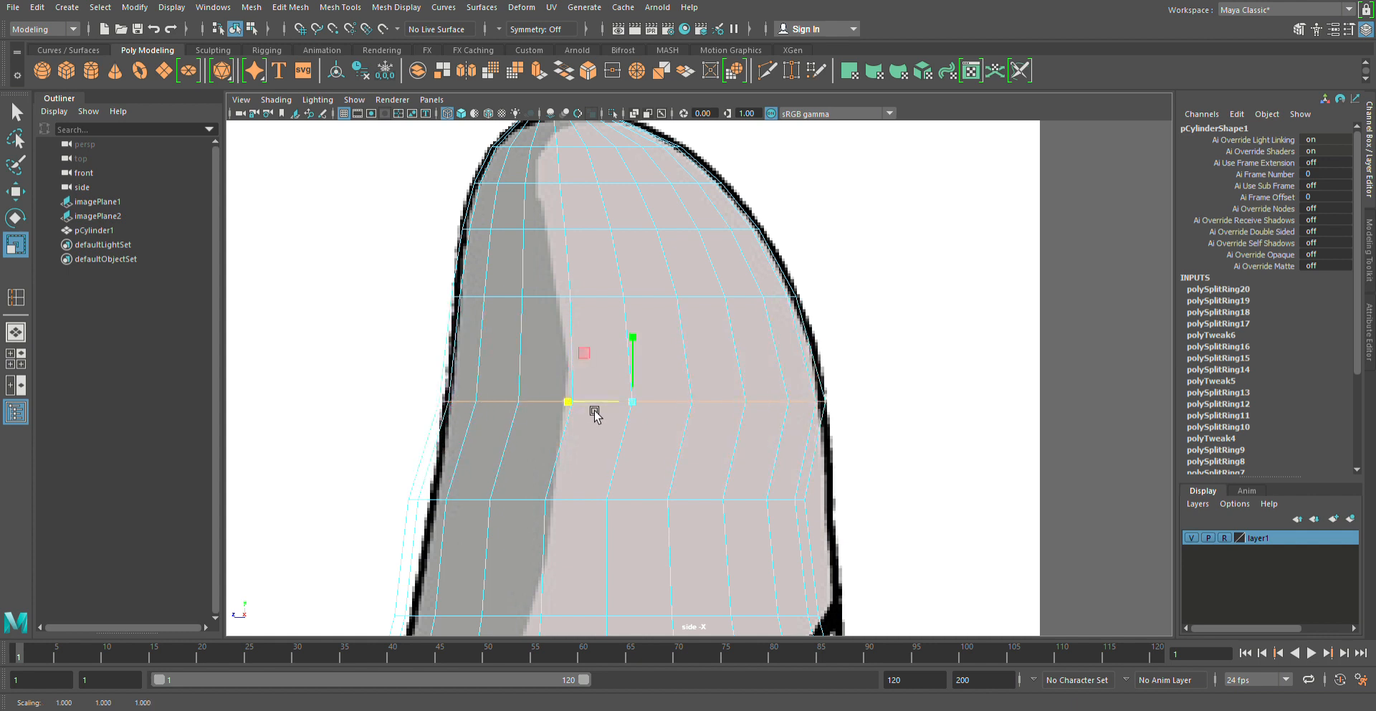
Move and scale the seventh edge loop, just above the black neck stripe, along Z to fit the side outline.
{"action": "scroll", "coordinate": [583, 485], "scroll_direction": "down", "scroll_amount": 5}
{"action": "scroll", "coordinate": [614, 460], "scroll_direction": "up", "scroll_amount": 5}
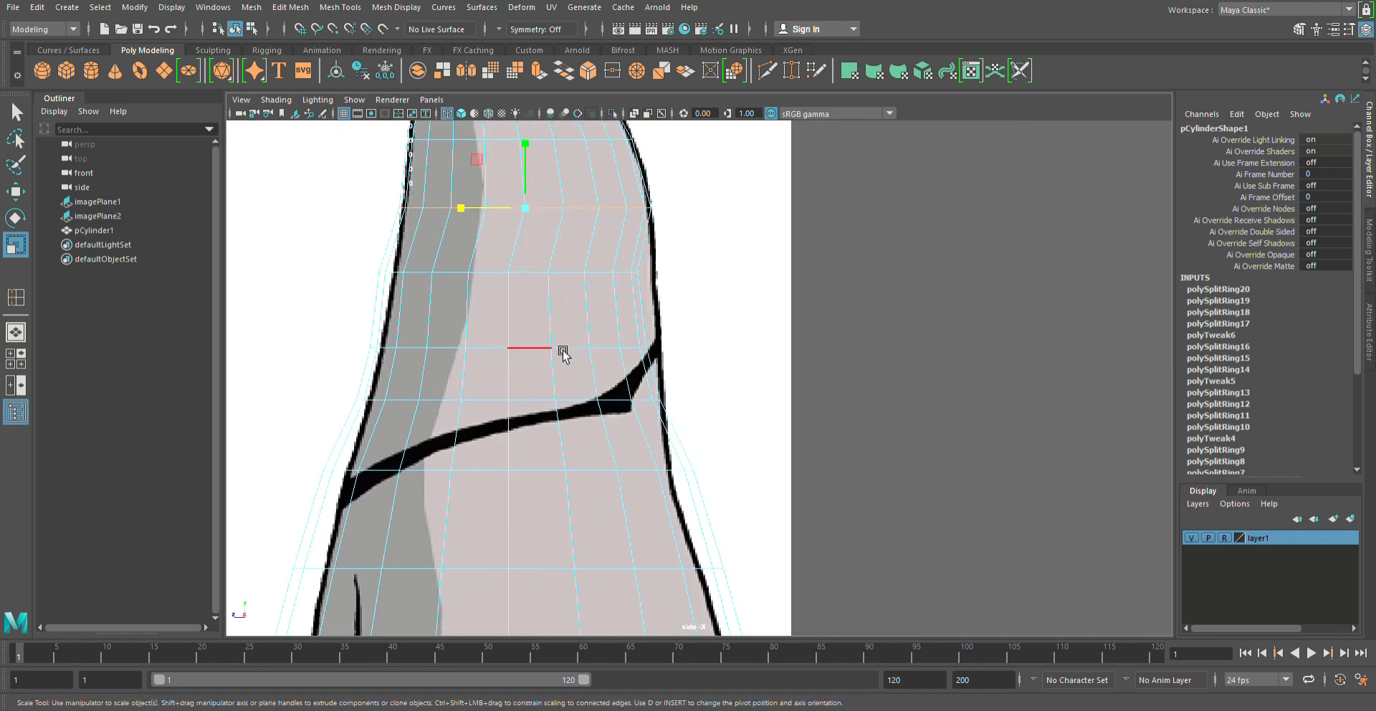
{"action": "scroll", "coordinate": [563, 355], "scroll_direction": "up", "scroll_amount": 2}
{"action": "middle_click_drag", "start_coordinate": [540, 375], "coordinate": [609, 474], "text": "alt"}
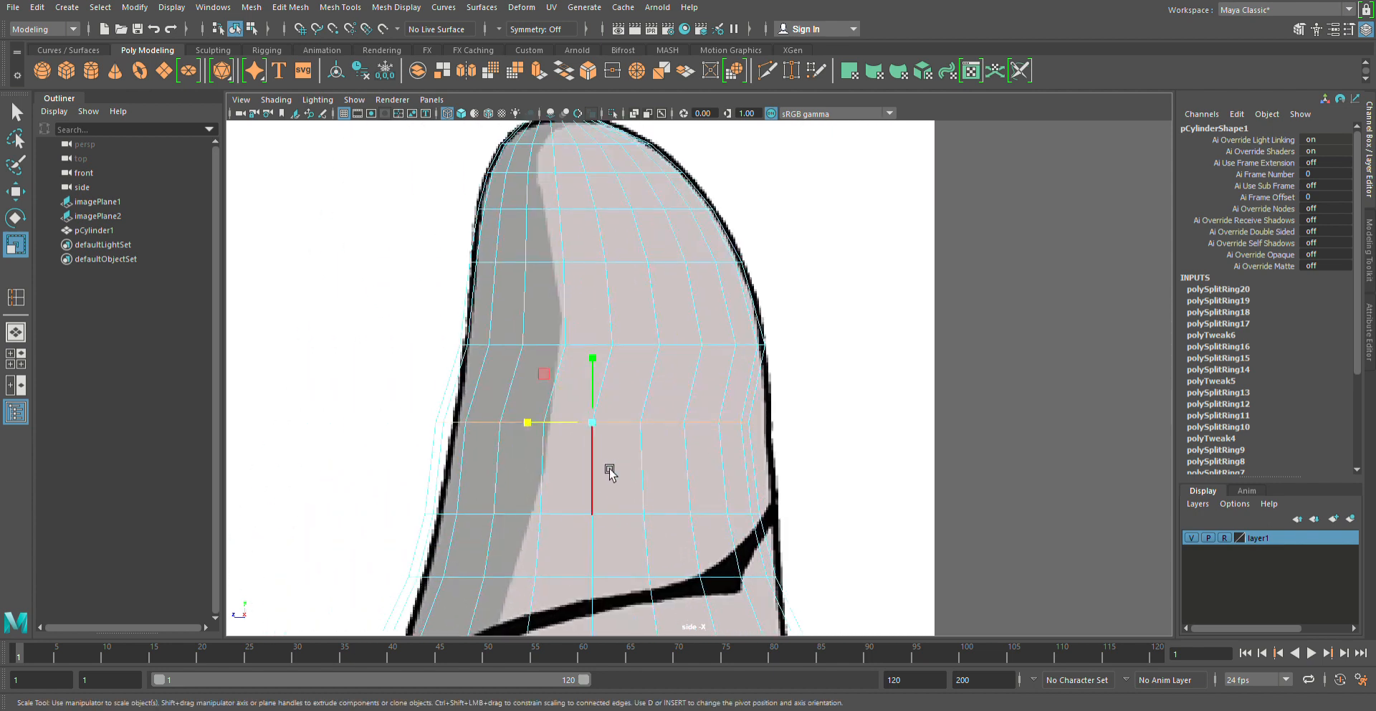
{"action": "scroll", "coordinate": [574, 452], "scroll_direction": "up", "scroll_amount": 1}
{"action": "key", "text": "w"}
{"action": "left_click_drag", "start_coordinate": [550, 433], "coordinate": [563, 439]}
{"action": "key", "text": "r"}
{"action": "key", "text": "ctrl+z"}
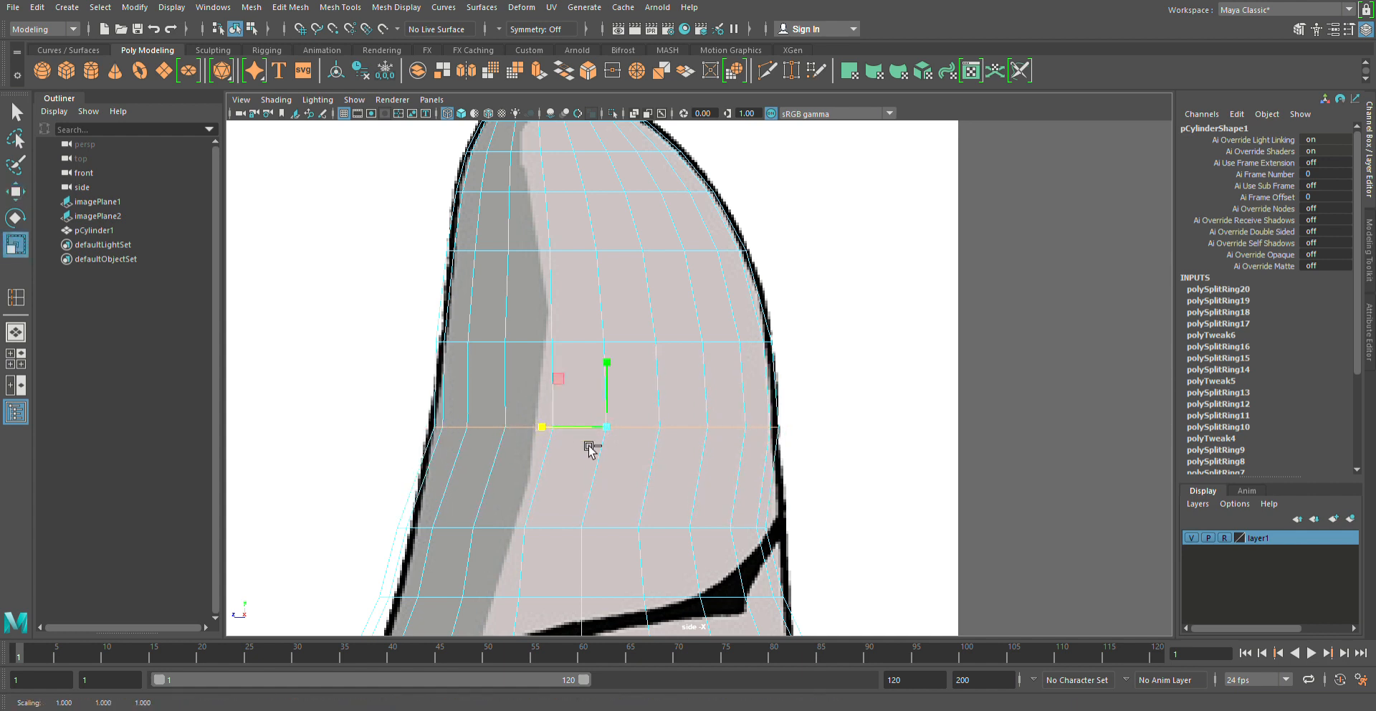
Return to object mode, deselect the cylinder and view it as a shaded smooth preview in perspective beside the references.
{"action": "mouse_move", "coordinate": [680, 336]}
{"action": "left_mouse_down", "text": "alt"}
{"action": "mouse_move", "coordinate": [666, 365]}
{"action": "mouse_move", "coordinate": [817, 418]}
{"action": "mouse_move", "coordinate": [777, 332]}
{"action": "mouse_move", "coordinate": [649, 477]}
{"action": "mouse_move", "coordinate": [531, 388]}
{"action": "mouse_move", "coordinate": [521, 418]}
{"action": "mouse_move", "coordinate": [400, 455]}
{"action": "mouse_move", "coordinate": [643, 440]}
{"action": "mouse_move", "coordinate": [622, 456]}
{"action": "left_mouse_up", "text": "alt"}
{"action": "key", "text": "5"}
{"action": "key", "text": "3"}
{"action": "right_click_drag", "start_coordinate": [621, 457], "coordinate": [792, 332], "text": "alt"}
{"action": "left_click", "coordinate": [875, 279]}
{"action": "right_click_drag", "start_coordinate": [875, 280], "coordinate": [793, 327], "text": "alt"}
{"action": "left_click_drag", "start_coordinate": [792, 327], "coordinate": [687, 339], "text": "alt"}
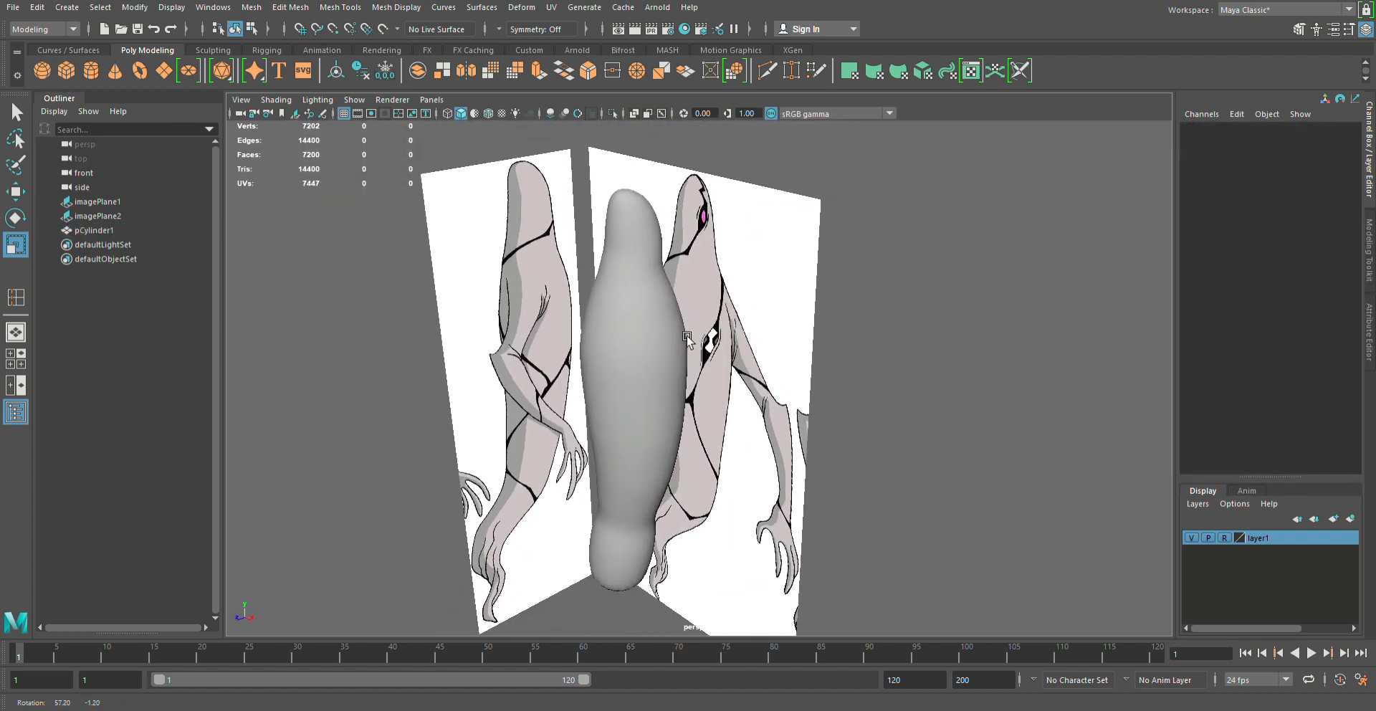
Select the body cylinder and display it as a wireframe in the side view.
{"action": "left_click", "coordinate": [631, 351]}
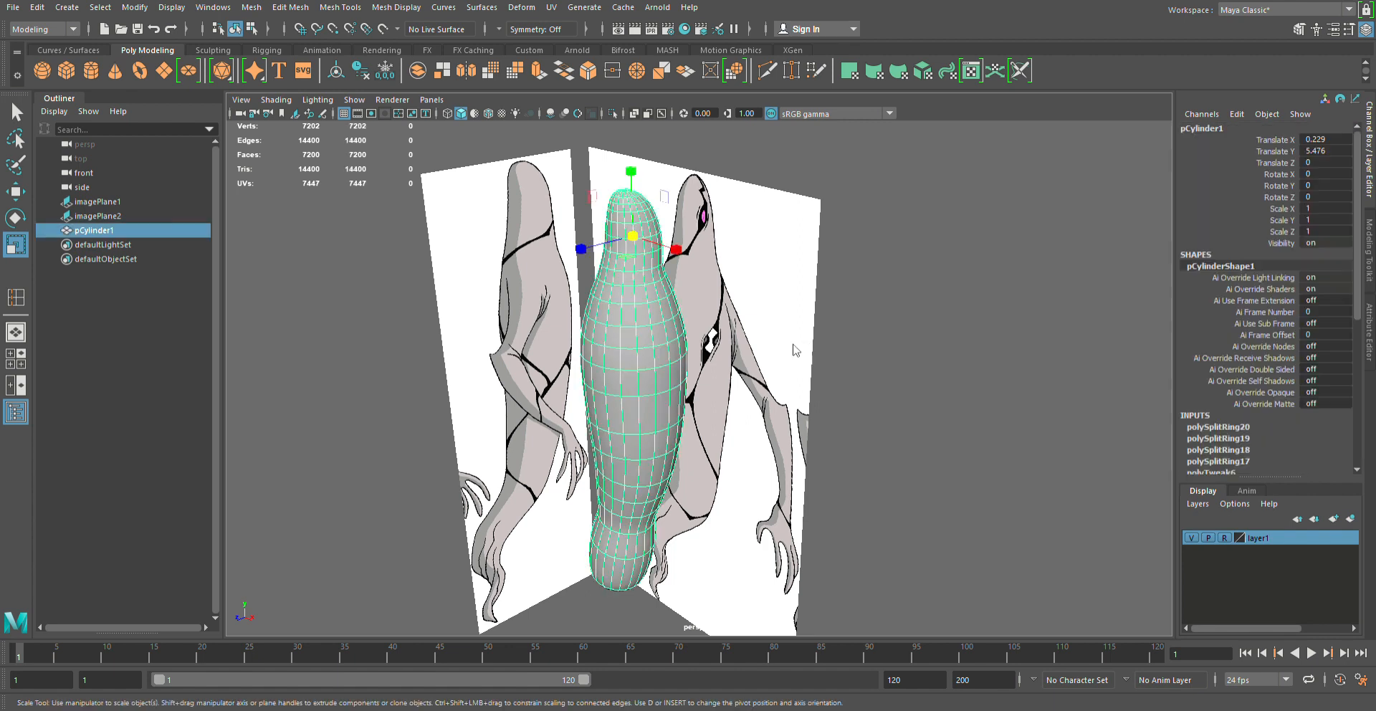
{"action": "key", "text": "space"}
{"action": "left_click_drag", "start_coordinate": [808, 349], "coordinate": [863, 344]}
{"action": "right_click_drag", "start_coordinate": [847, 358], "coordinate": [816, 382], "text": "alt"}
{"action": "middle_click_drag", "start_coordinate": [815, 383], "coordinate": [814, 337], "text": "alt"}
{"action": "scroll", "coordinate": [814, 337], "scroll_direction": "up", "scroll_amount": 5}
{"action": "scroll", "coordinate": [814, 336], "scroll_direction": "down", "scroll_amount": 8}
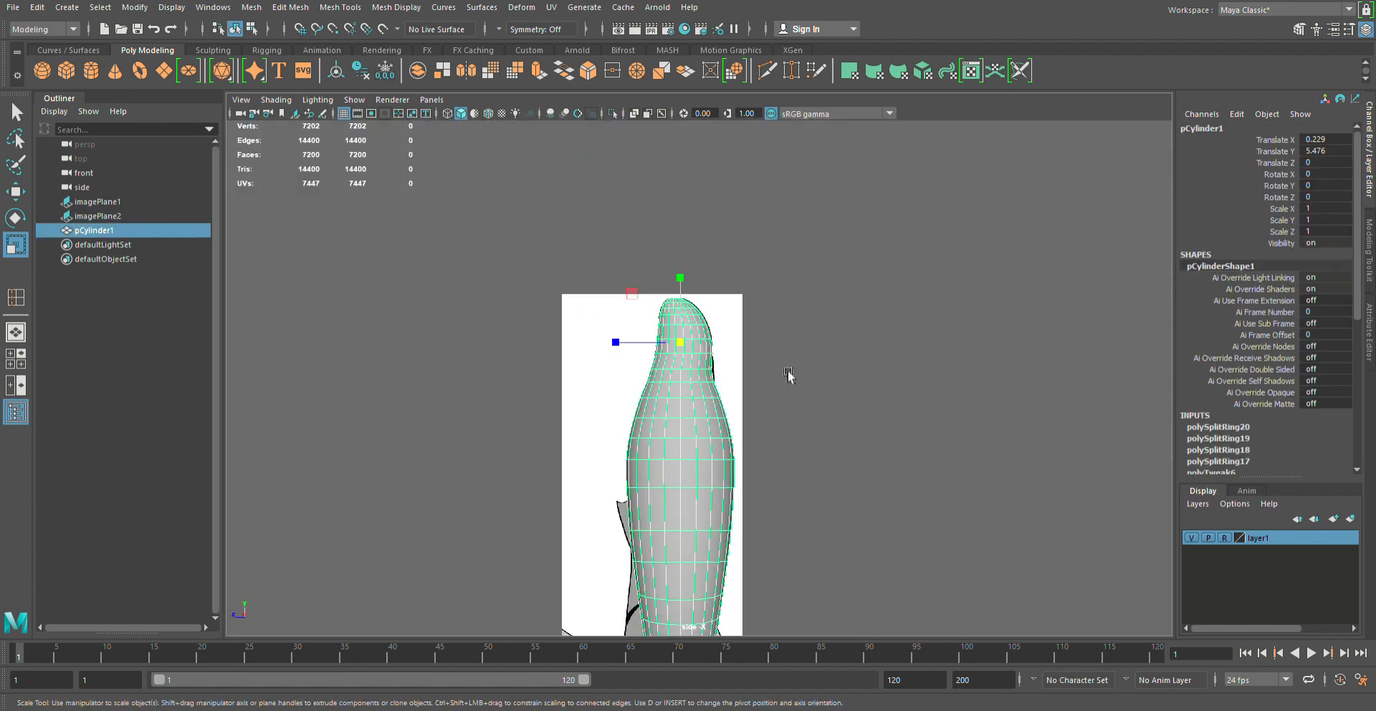
{"action": "key", "text": "4"}
Examine how the smoothed body wireframe lines up with the side reference from the head down to the torso.
{"action": "scroll", "coordinate": [788, 371], "scroll_direction": "up", "scroll_amount": 6}
{"action": "scroll", "coordinate": [788, 371], "scroll_direction": "down", "scroll_amount": 10}
{"action": "scroll", "coordinate": [788, 373], "scroll_direction": "down", "scroll_amount": 4}
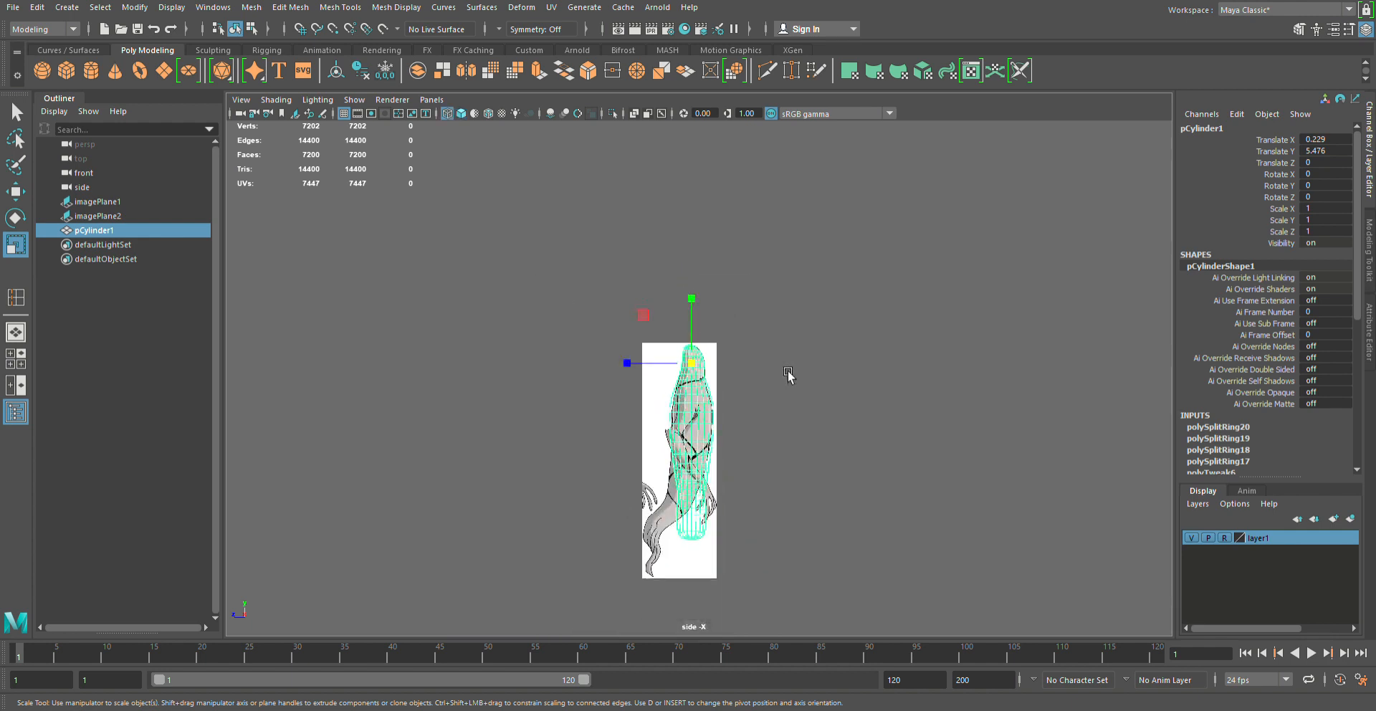
{"action": "scroll", "coordinate": [788, 373], "scroll_direction": "down", "scroll_amount": 2}
{"action": "scroll", "coordinate": [710, 431], "scroll_direction": "up", "scroll_amount": 8}
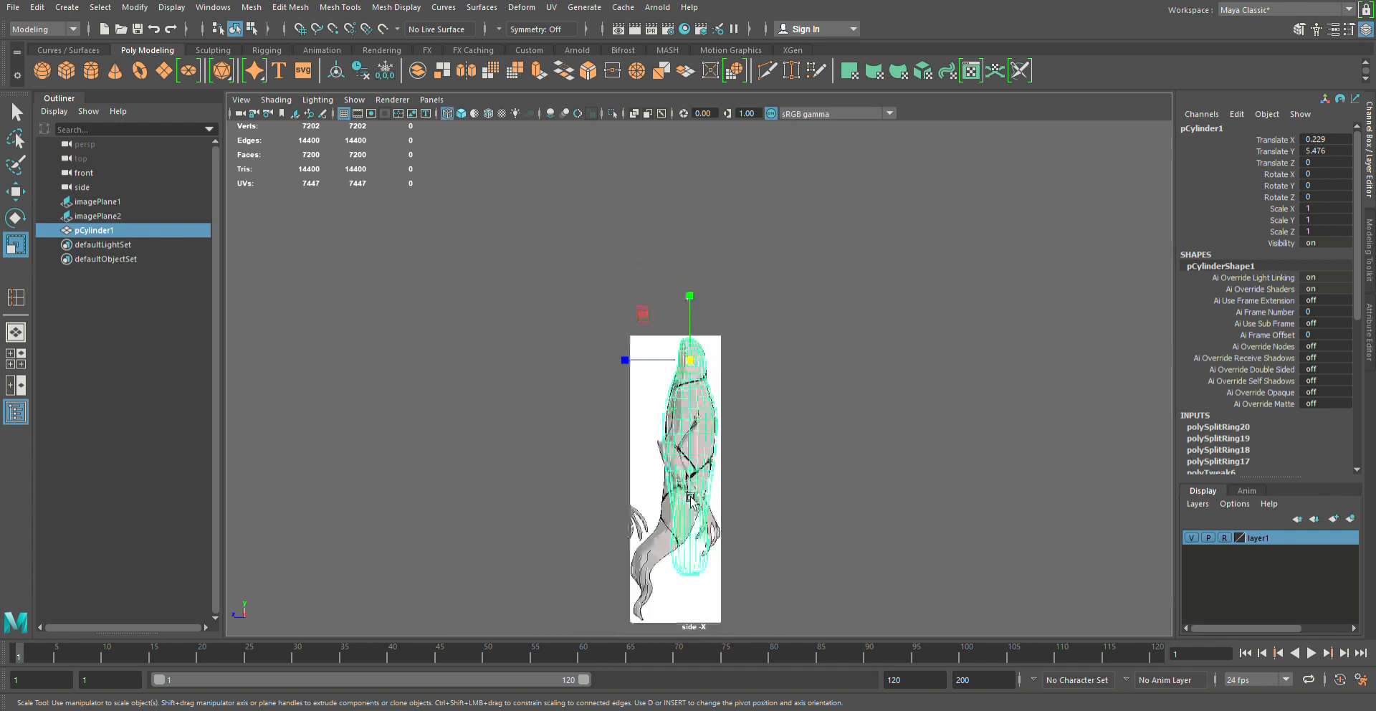
{"action": "scroll", "coordinate": [725, 387], "scroll_direction": "up", "scroll_amount": 6}
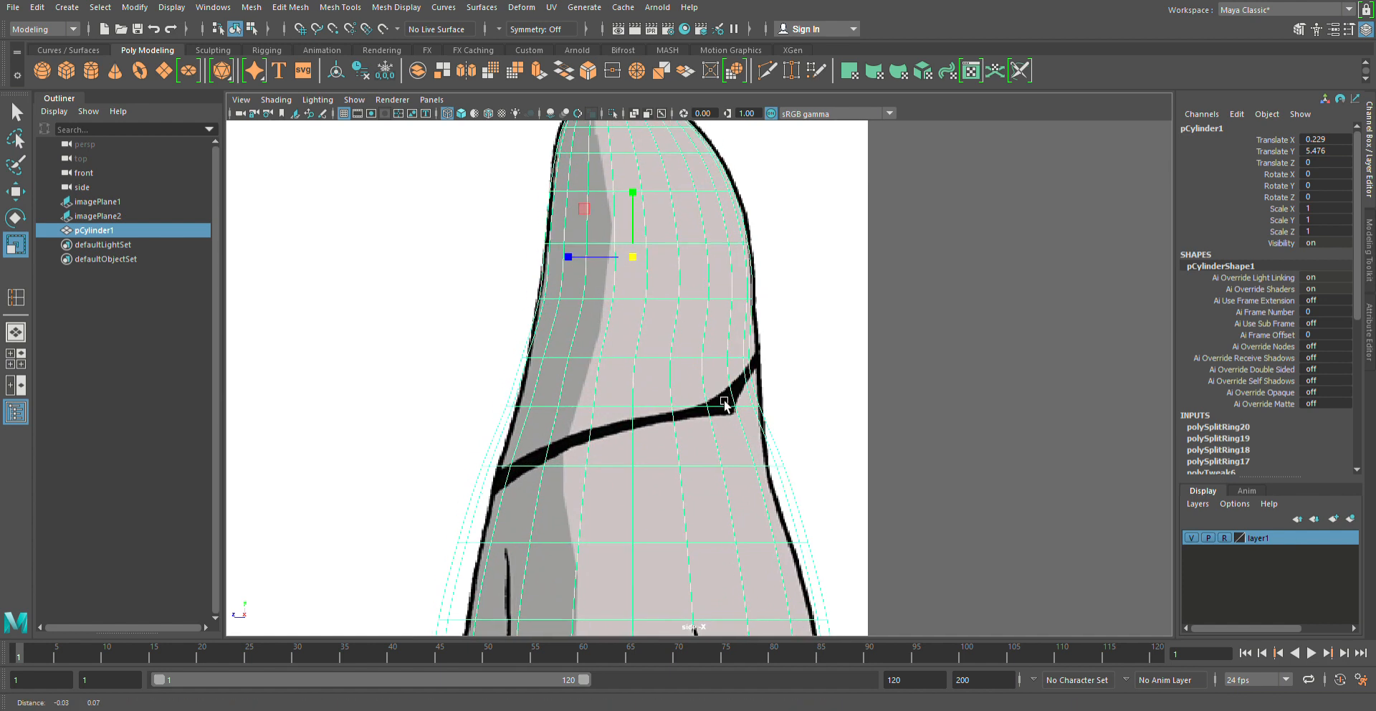
{"action": "key", "text": "w"}
{"action": "scroll", "coordinate": [654, 377], "scroll_direction": "up", "scroll_amount": 6}
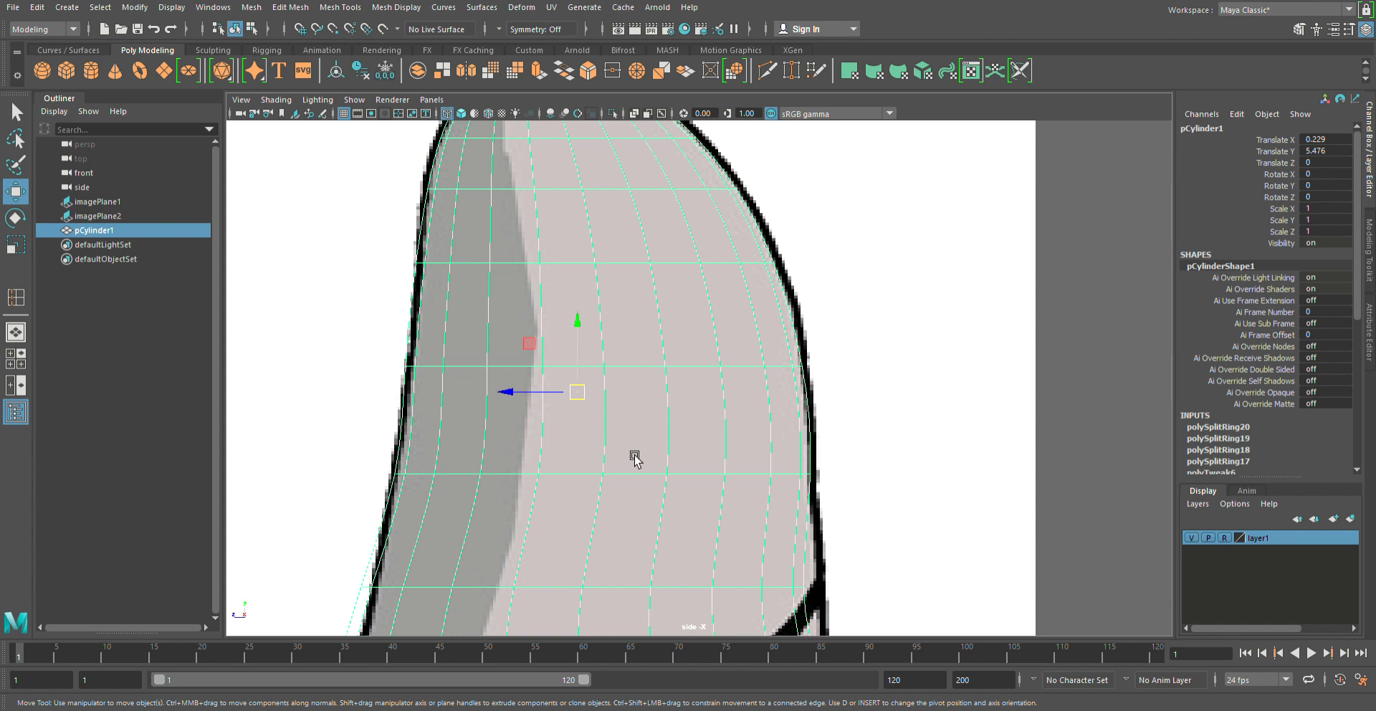
{"action": "scroll", "coordinate": [673, 416], "scroll_direction": "down", "scroll_amount": 10}
{"action": "scroll", "coordinate": [681, 439], "scroll_direction": "up", "scroll_amount": 2}
{"action": "middle_click_drag", "start_coordinate": [682, 439], "coordinate": [660, 361], "text": "alt"}
{"action": "scroll", "coordinate": [674, 342], "scroll_direction": "up", "scroll_amount": 3}
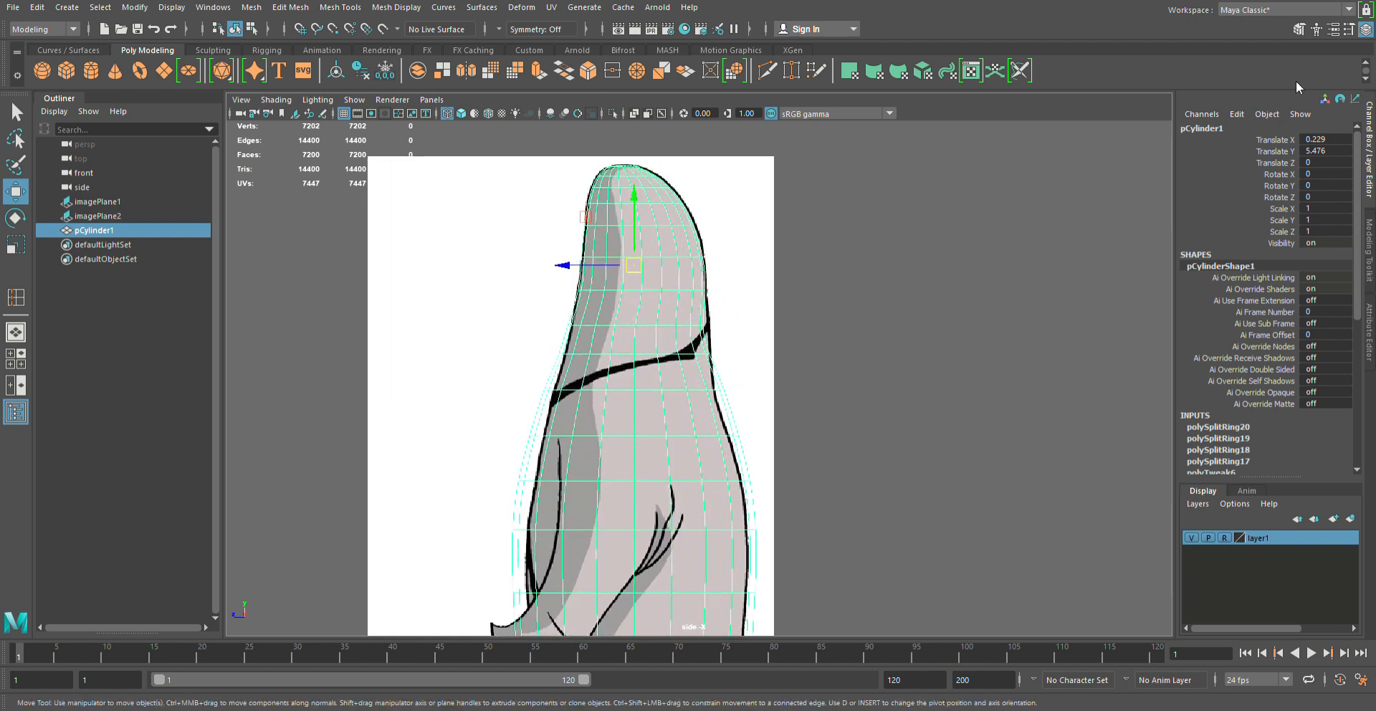